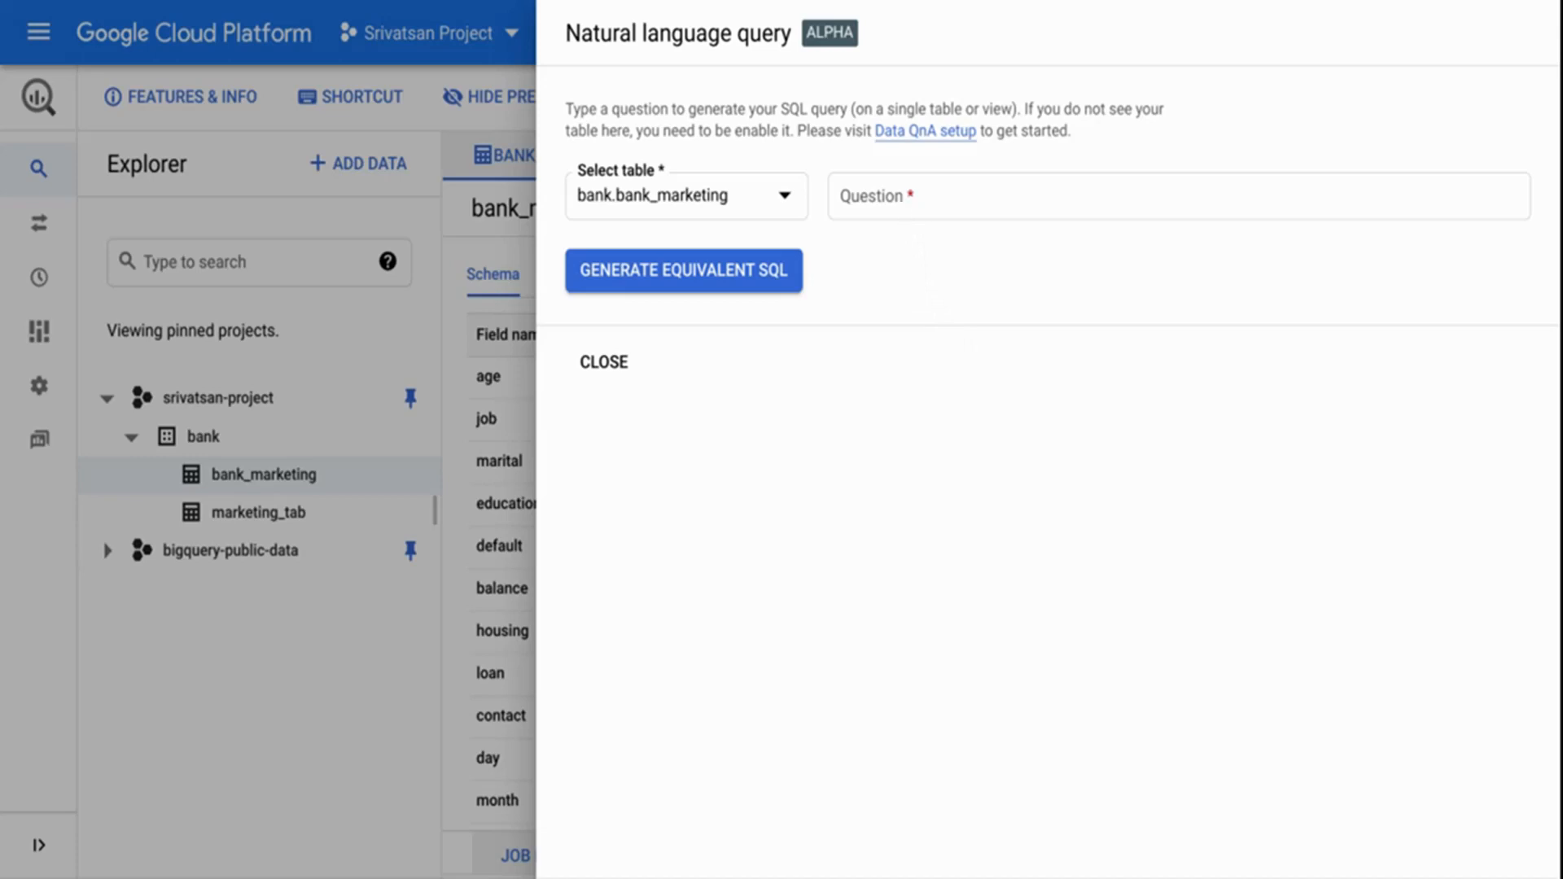
# Generate the equivalent SQL for the question "count rows by month where target is true" on the bank.bank_marketing table.
pyautogui.click(903, 204)
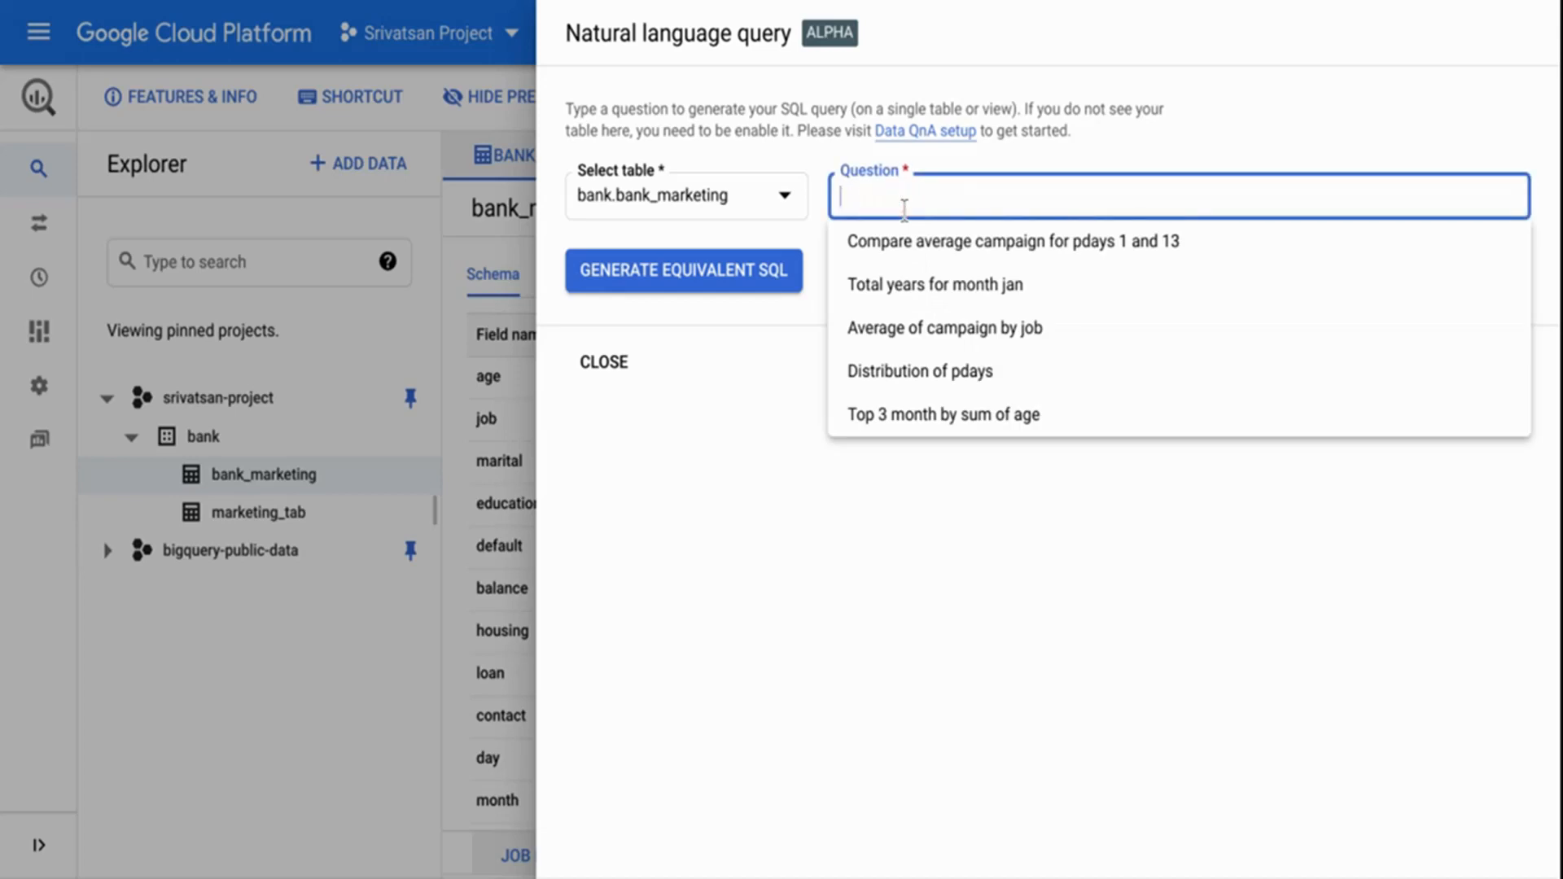
pyautogui.write('count rows by month where target is true')
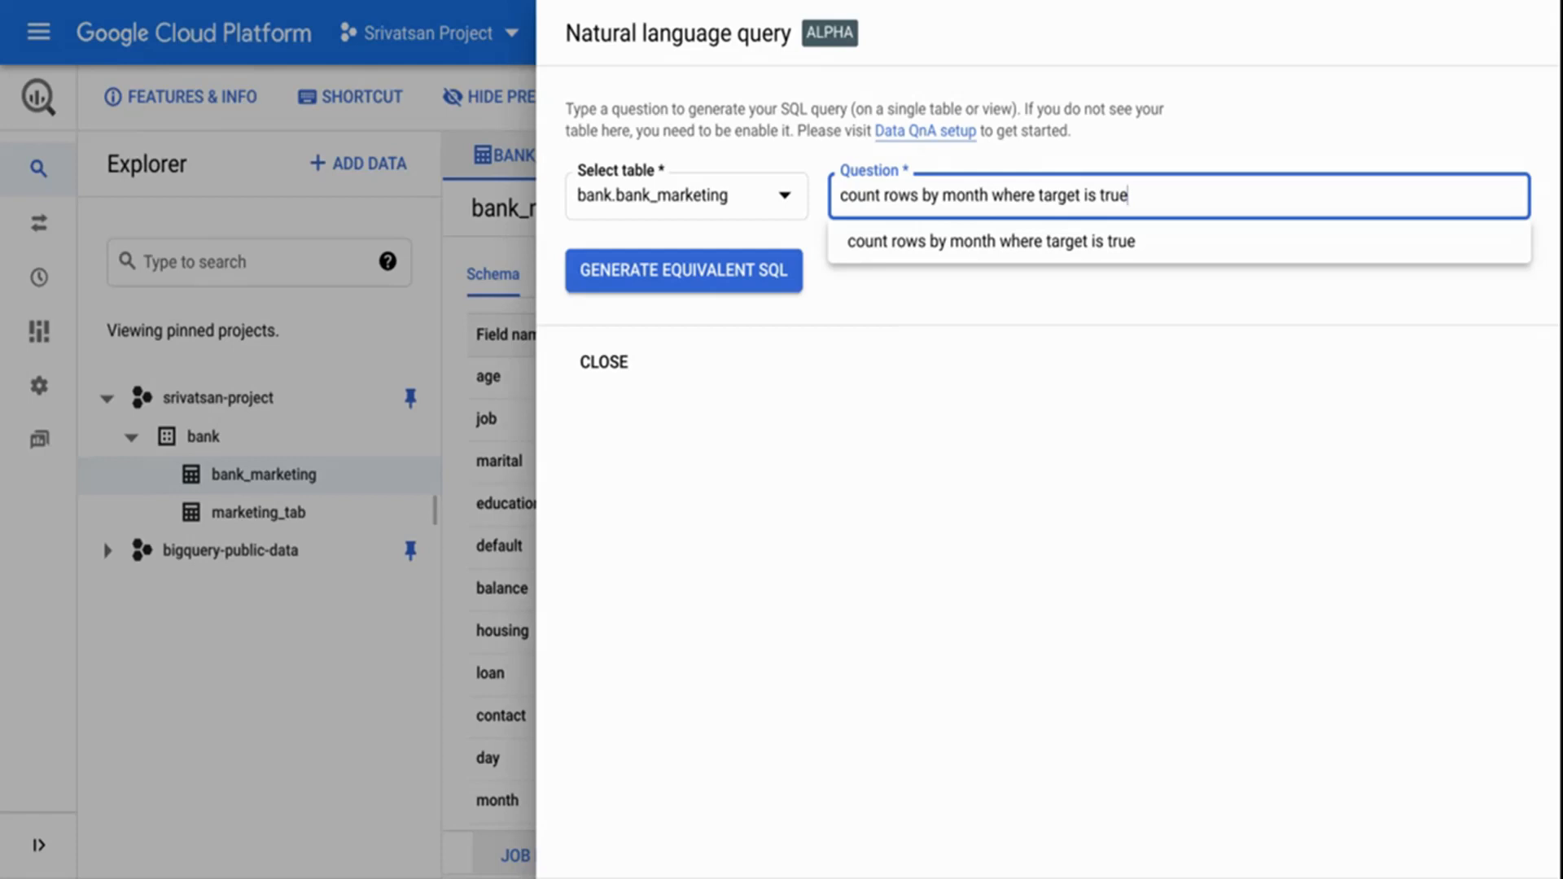
pyautogui.click(701, 285)
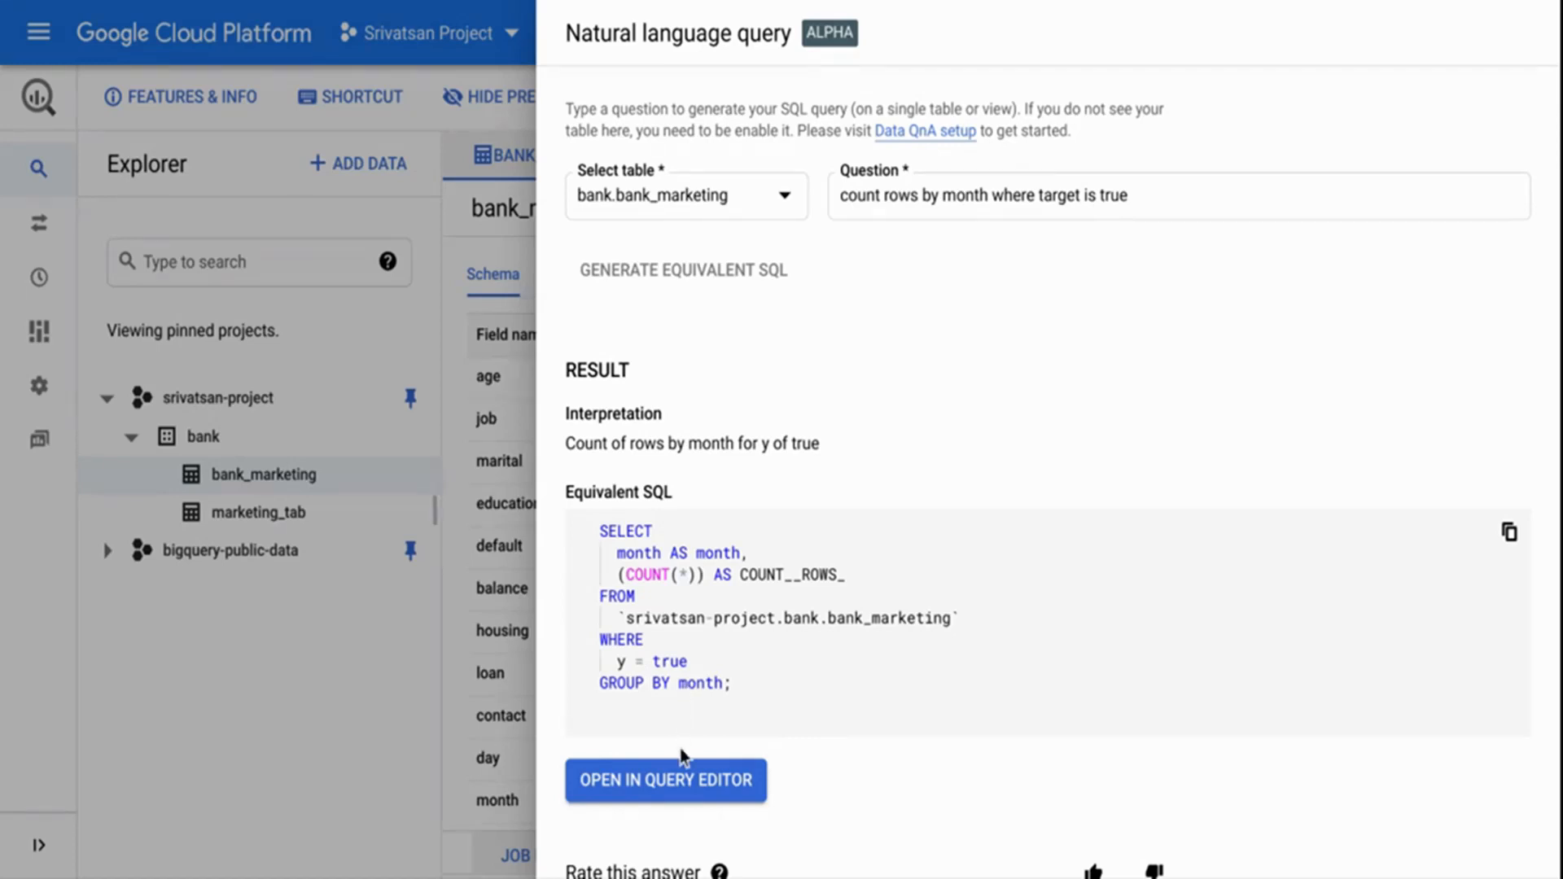
# Load the generated SQL into the query editor, run it, and enlarge the query results area.
pyautogui.click(667, 781)
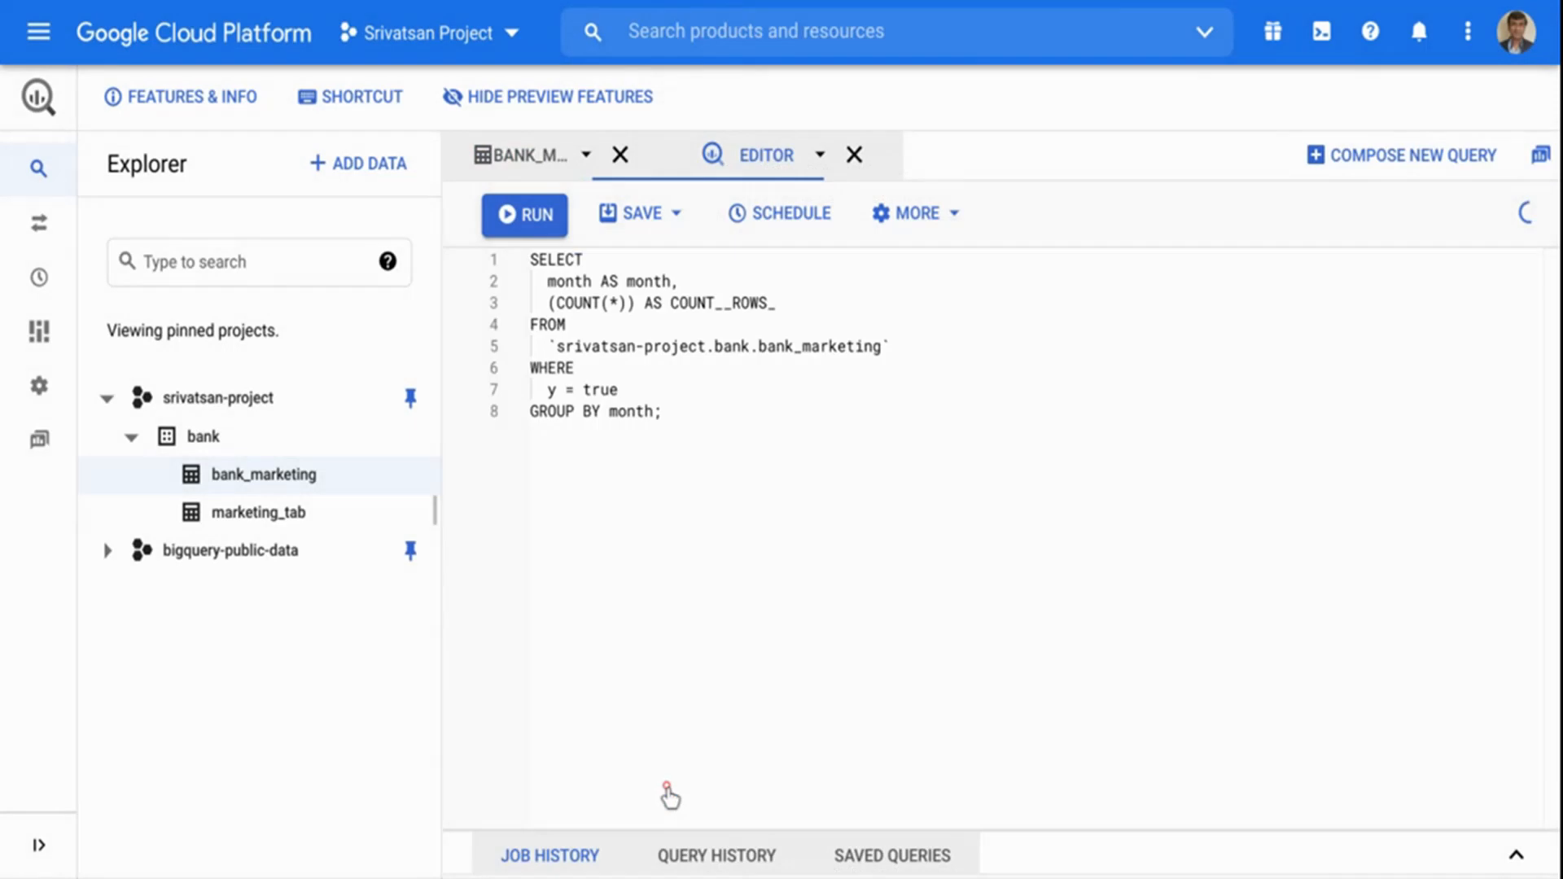
pyautogui.click(528, 228)
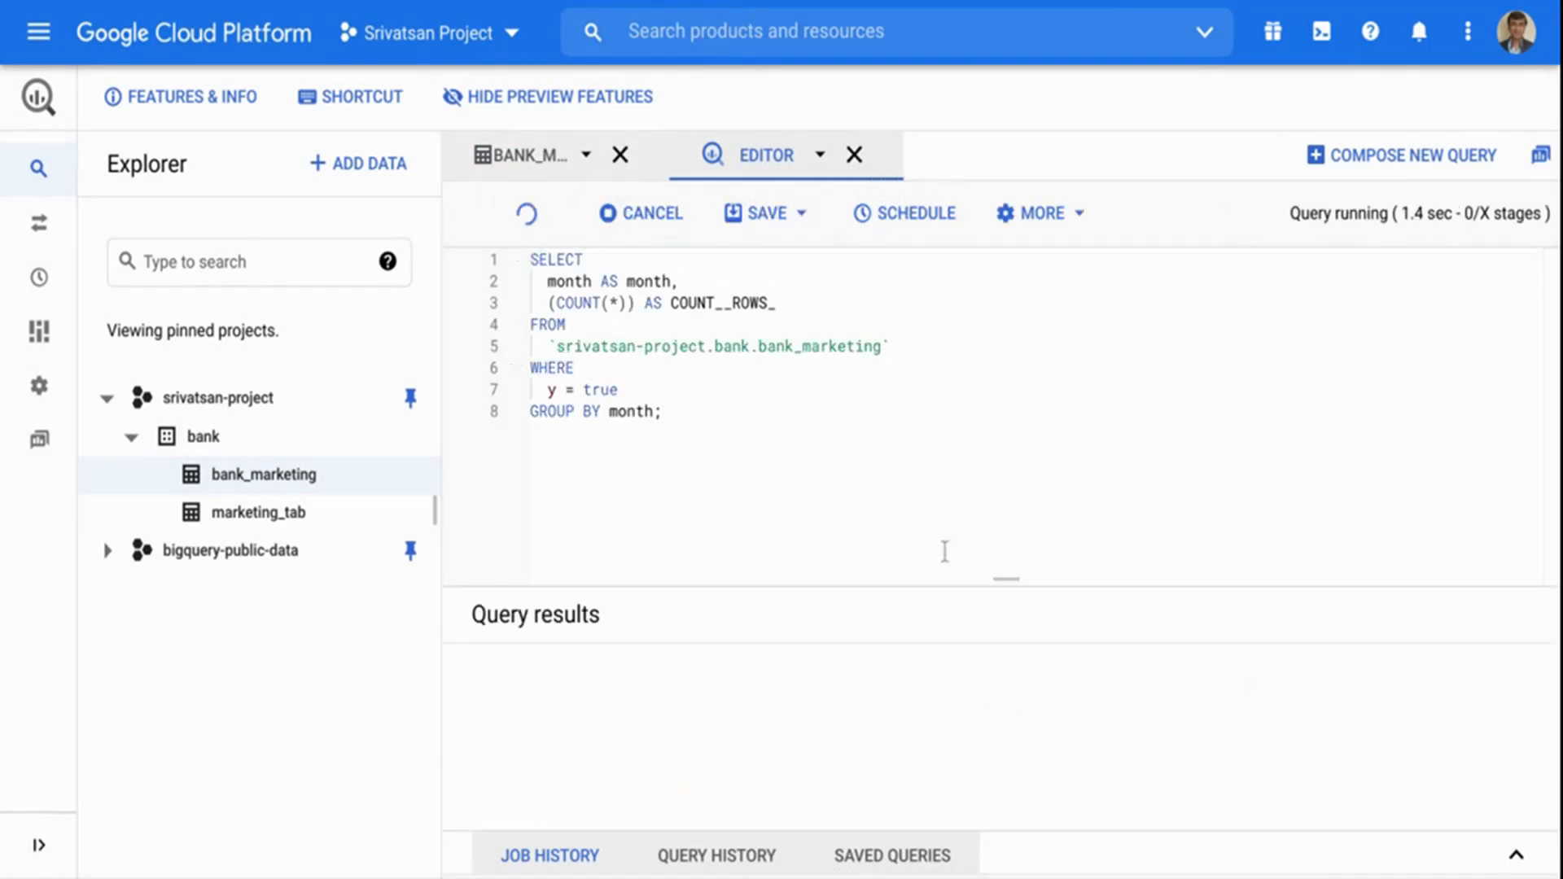
pyautogui.moveTo(1006, 586); pyautogui.dragTo(1009, 433)
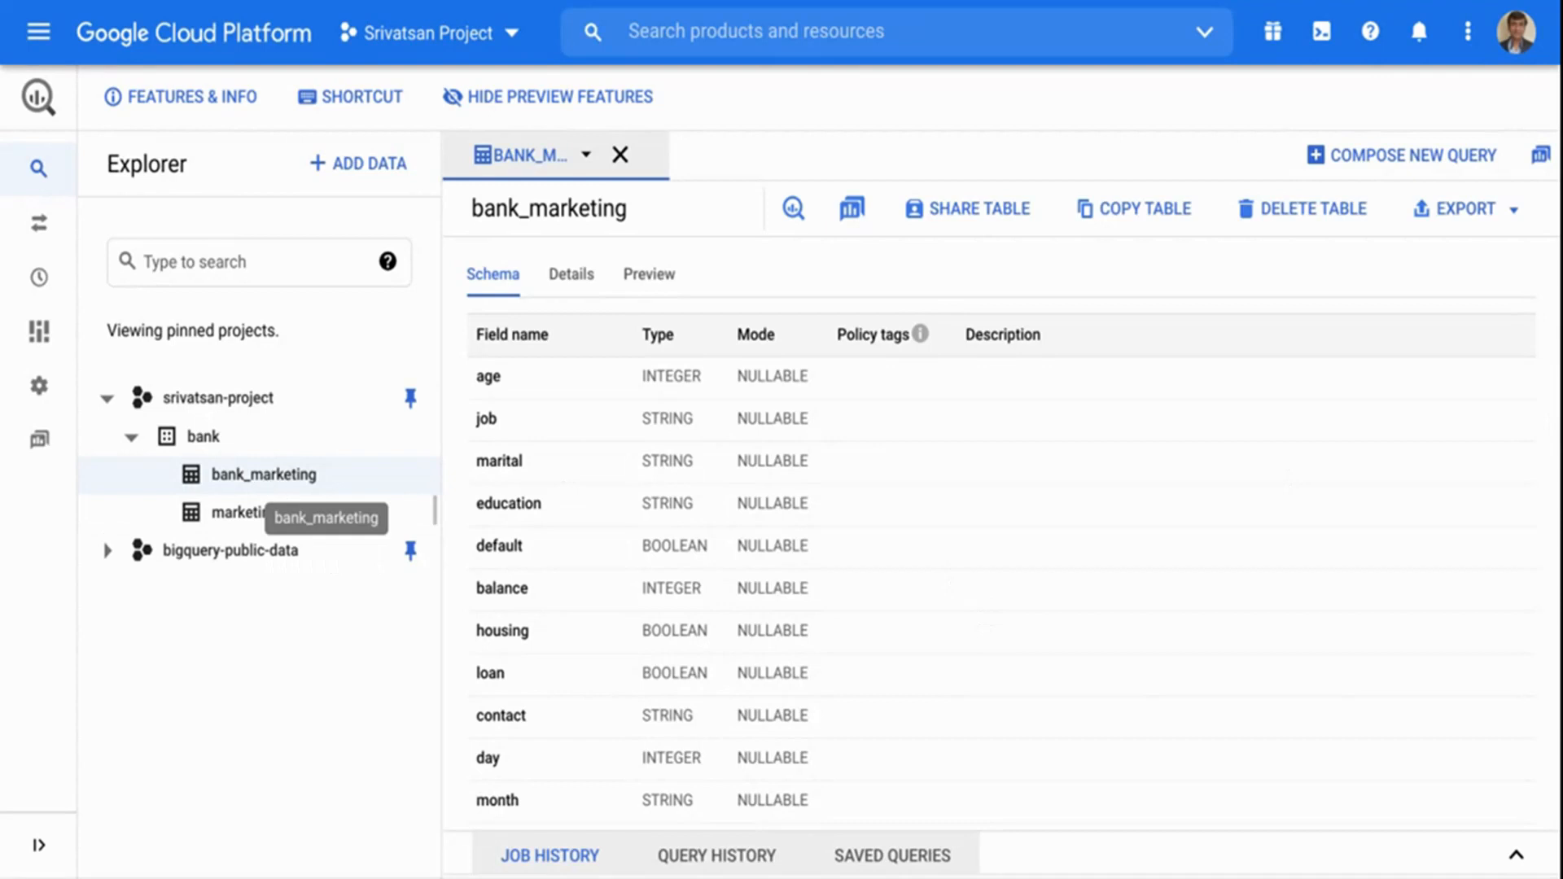
# View the bank dataset and its table creation form without creating a table, and return to the bank_marketing schema.
pyautogui.click(207, 439)
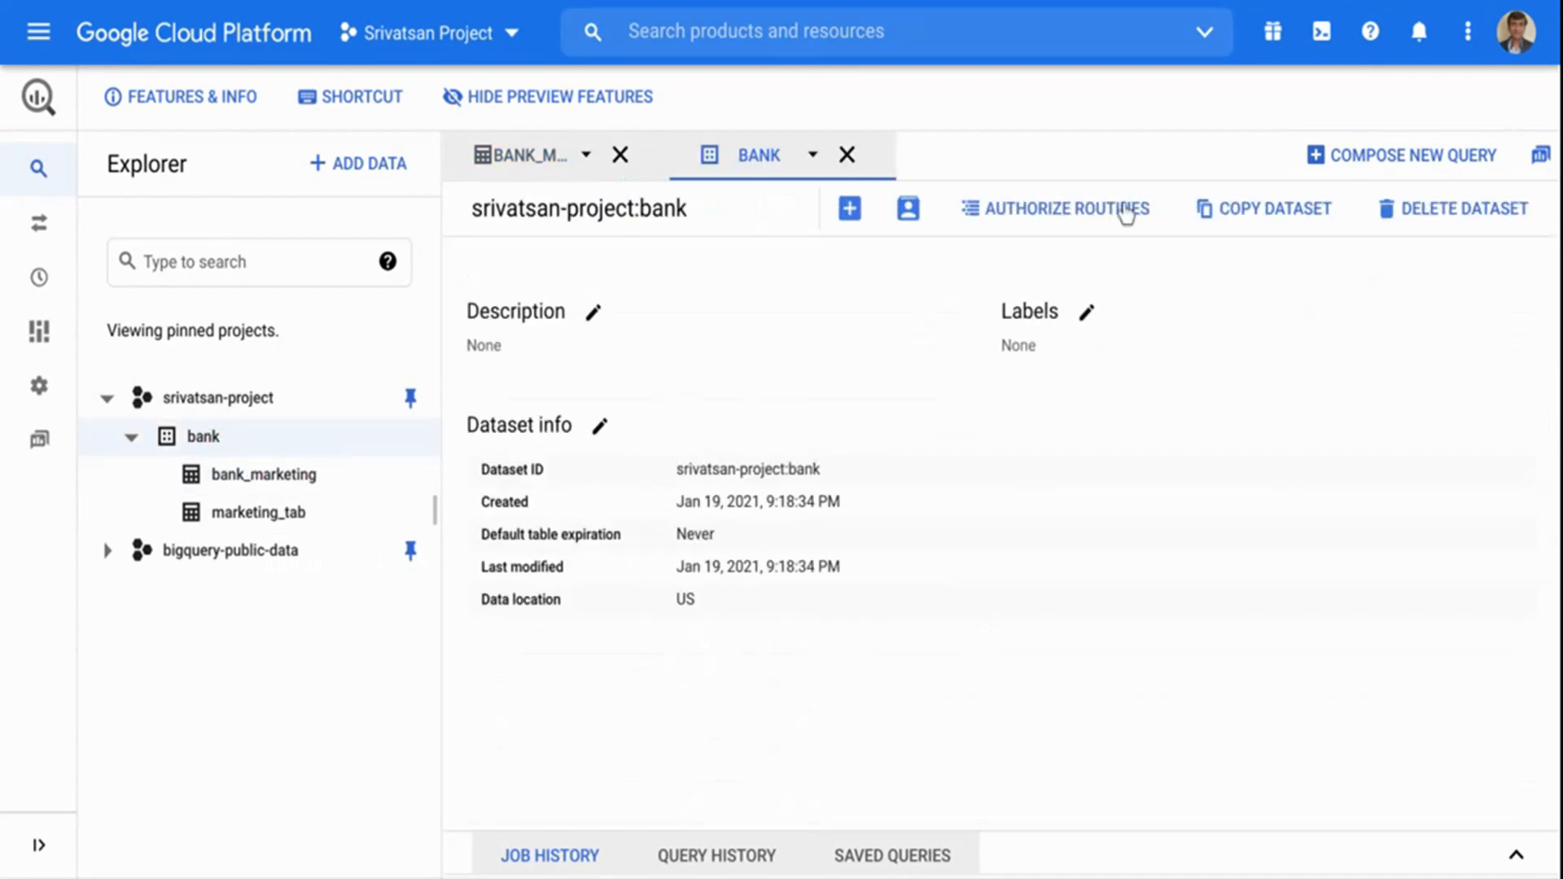
pyautogui.click(856, 212)
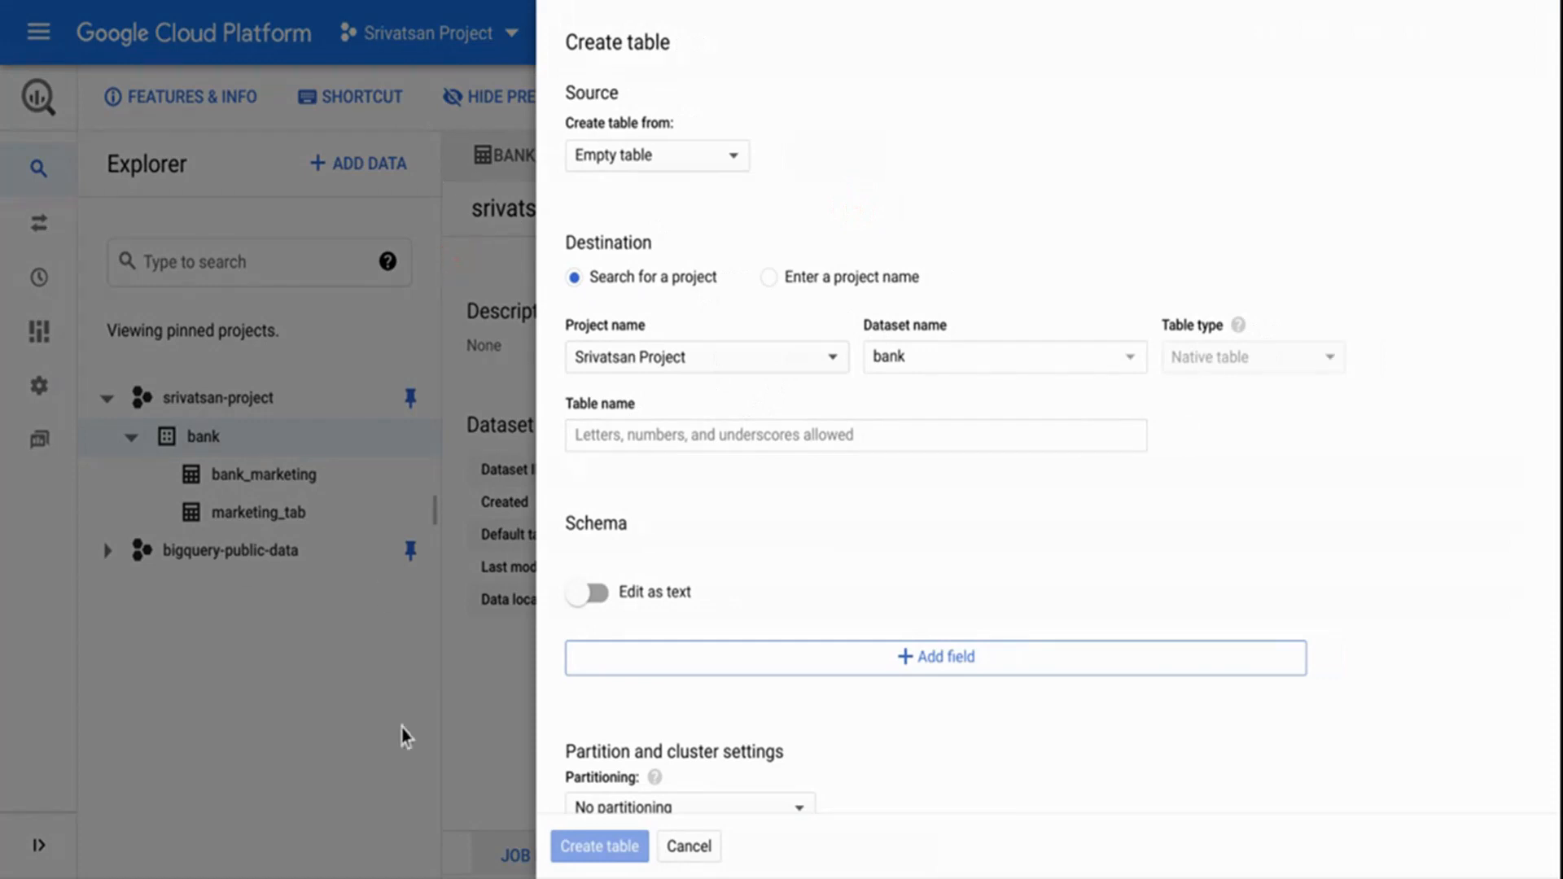
pyautogui.click(692, 850)
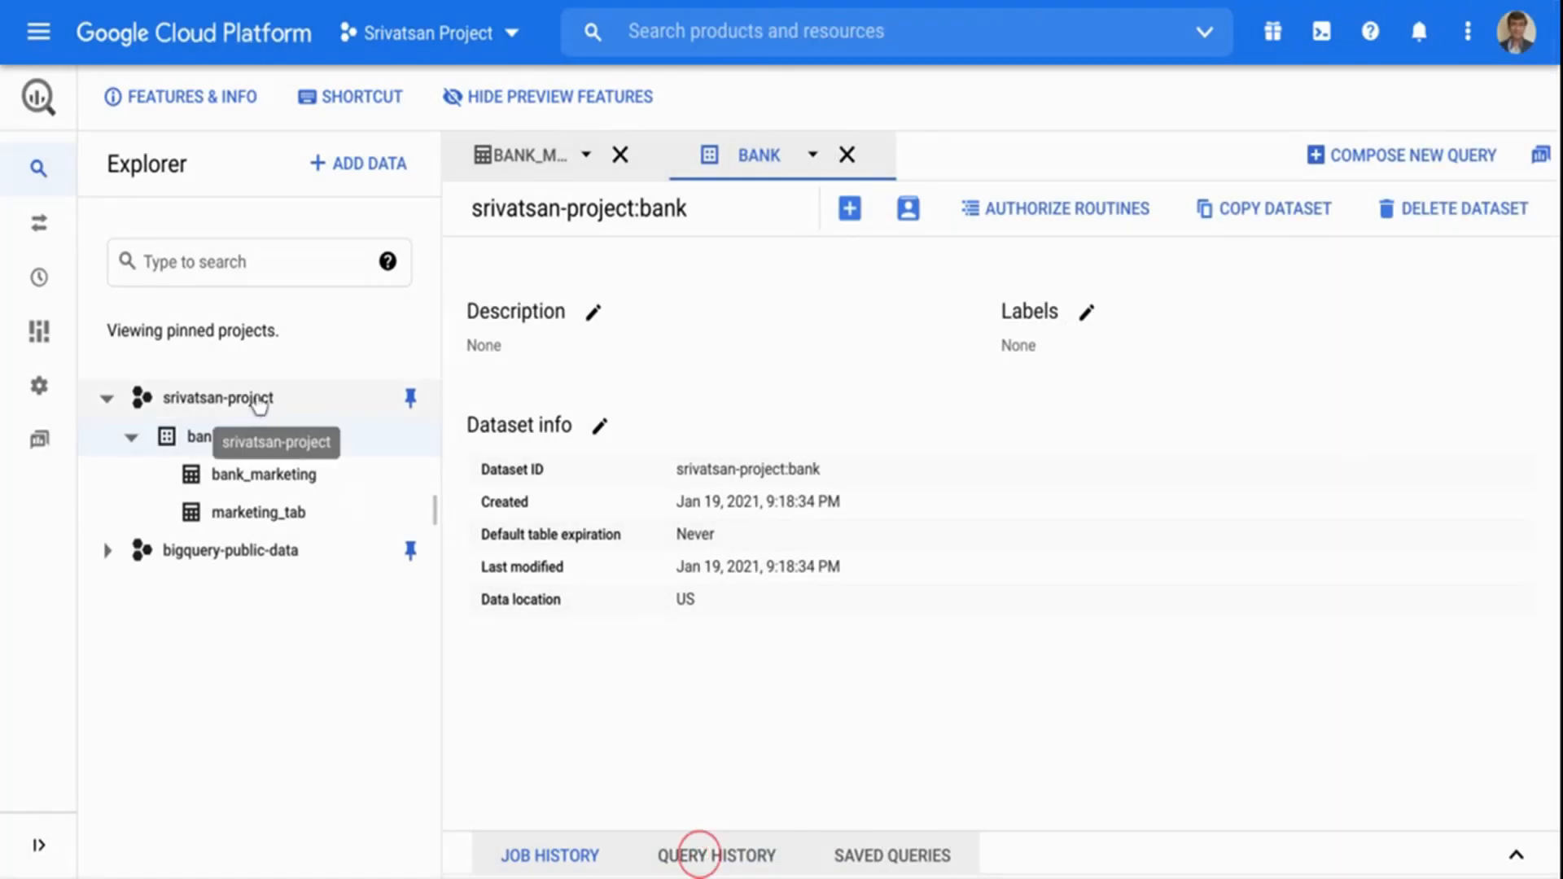
pyautogui.click(268, 488)
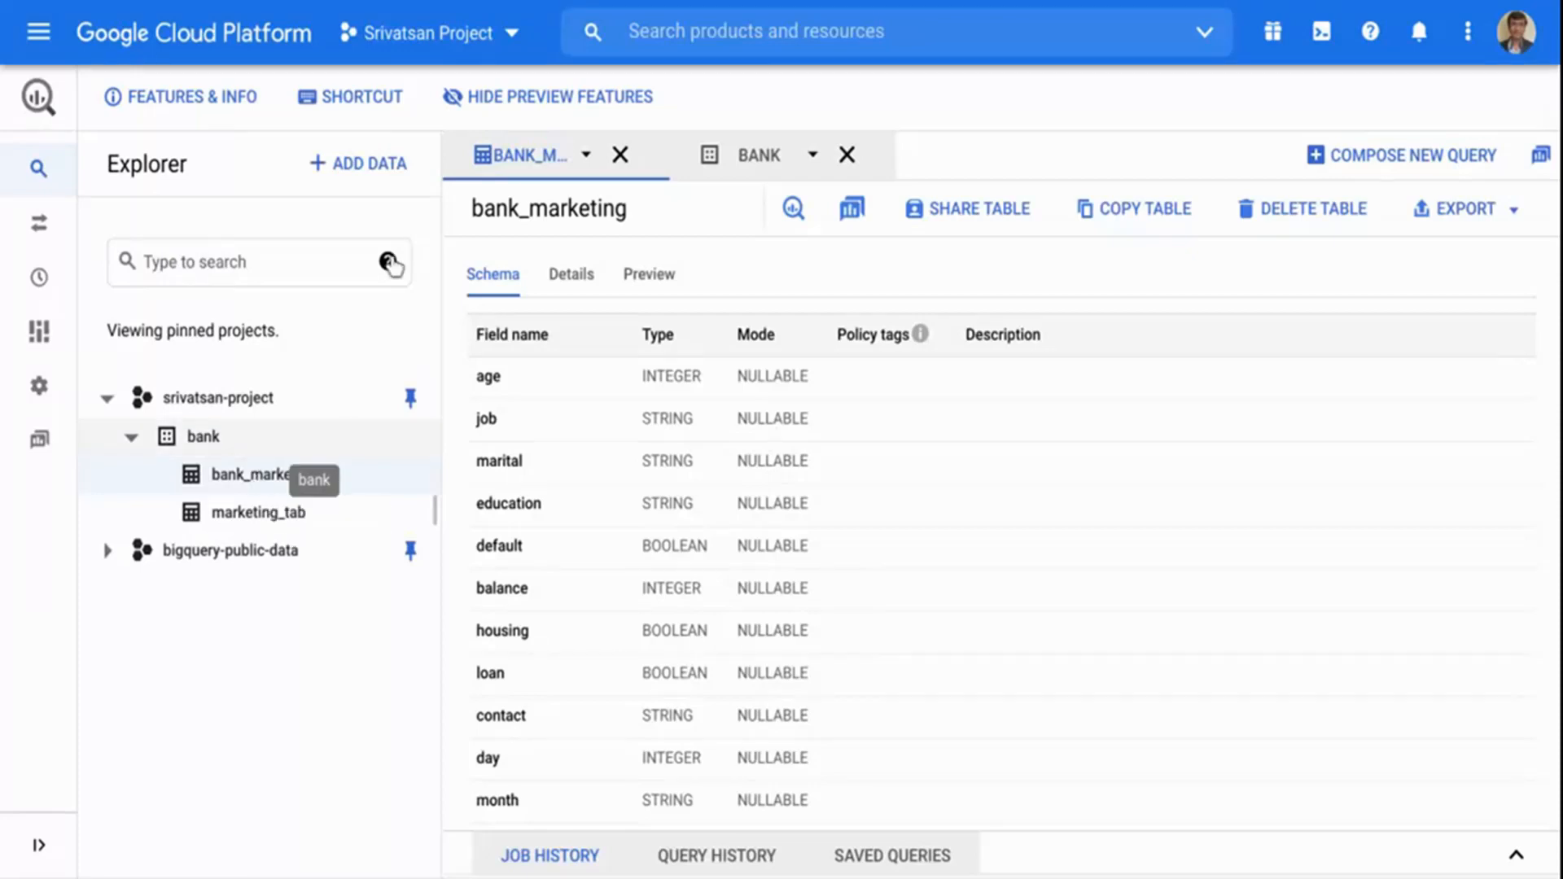
# Find Data QnA by searching for "data" and go to its page for managing enabled tables.
pyautogui.click(649, 36)
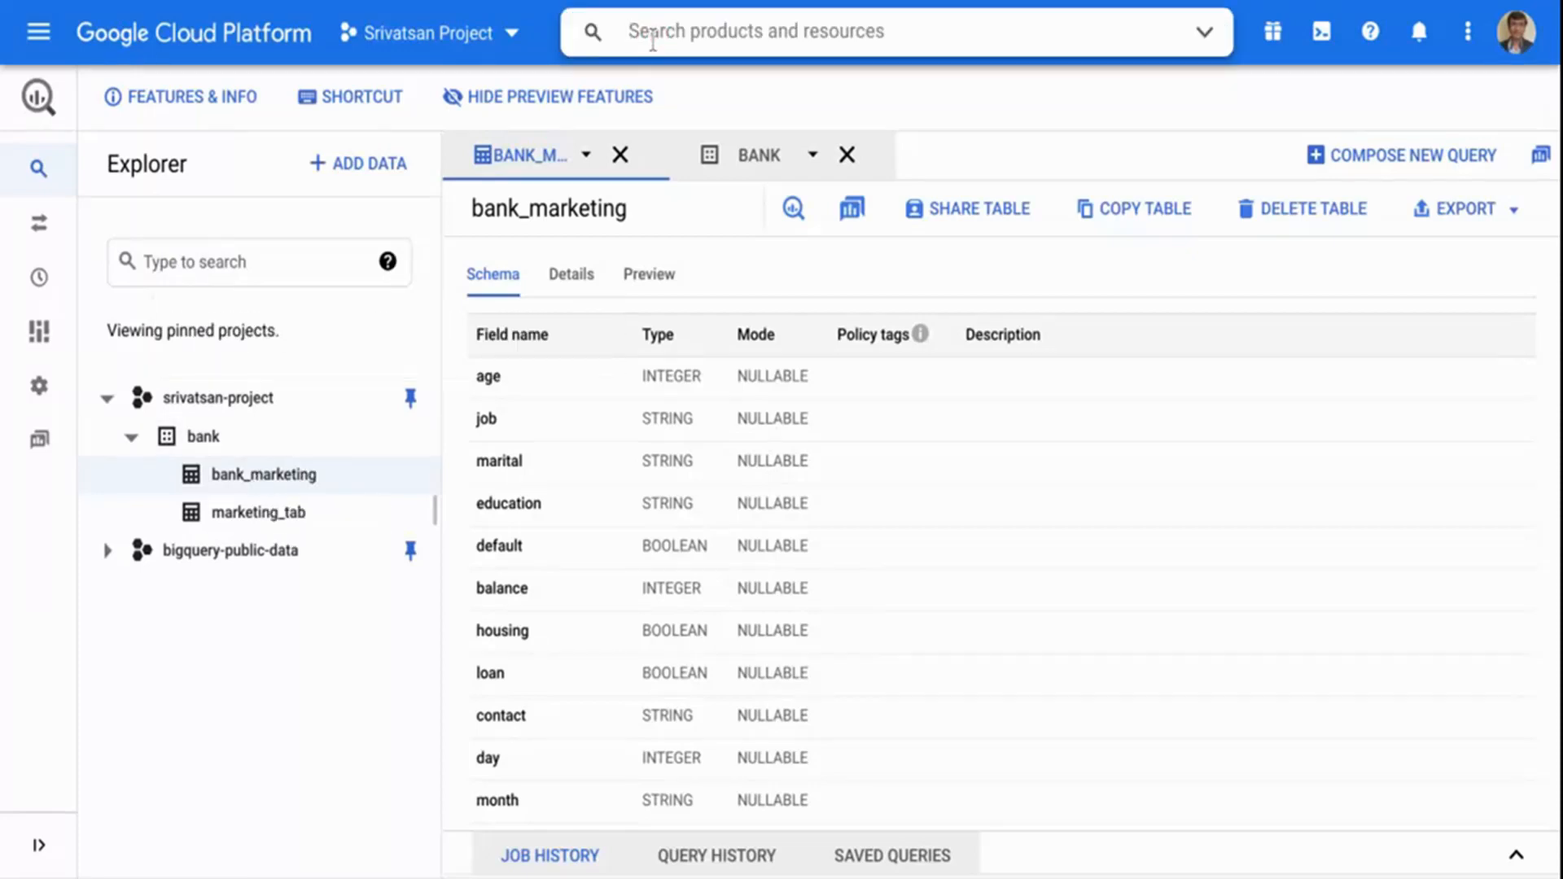
pyautogui.write('data')
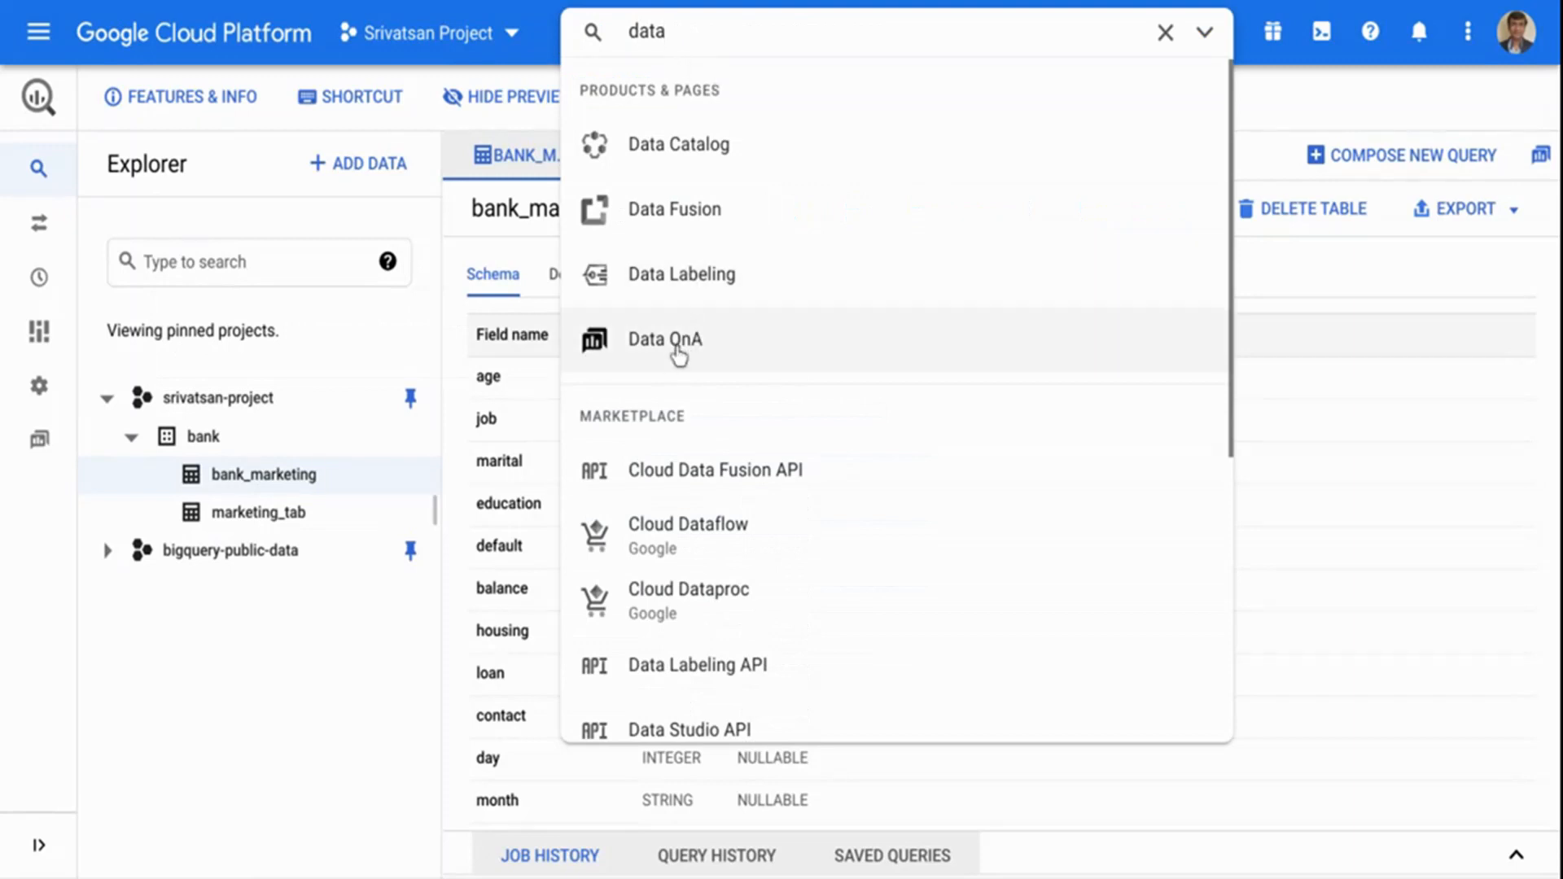
pyautogui.click(675, 352)
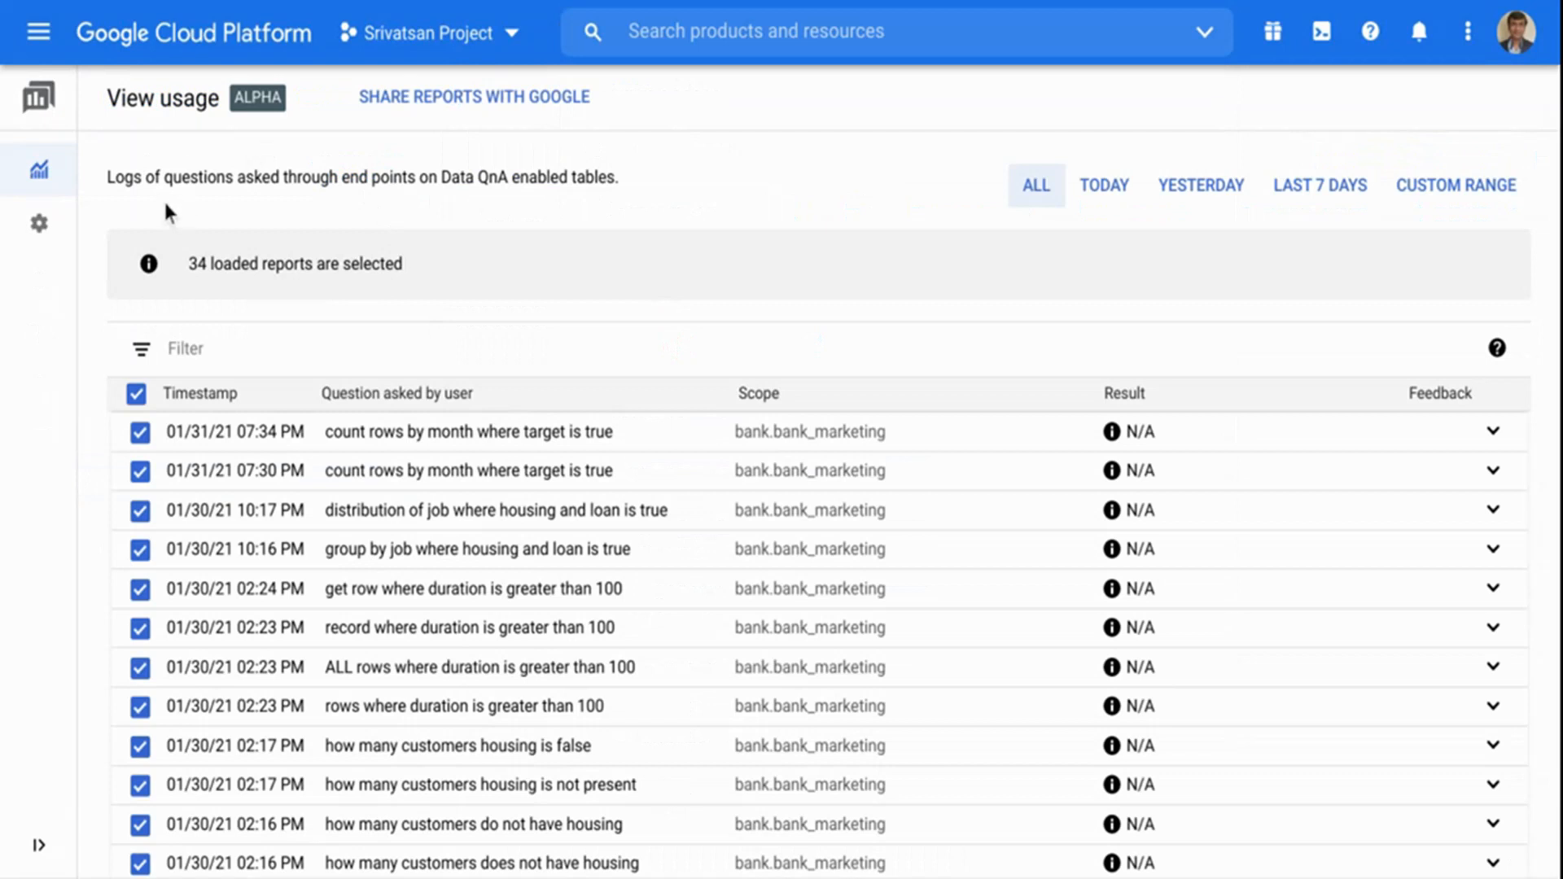
pyautogui.click(42, 225)
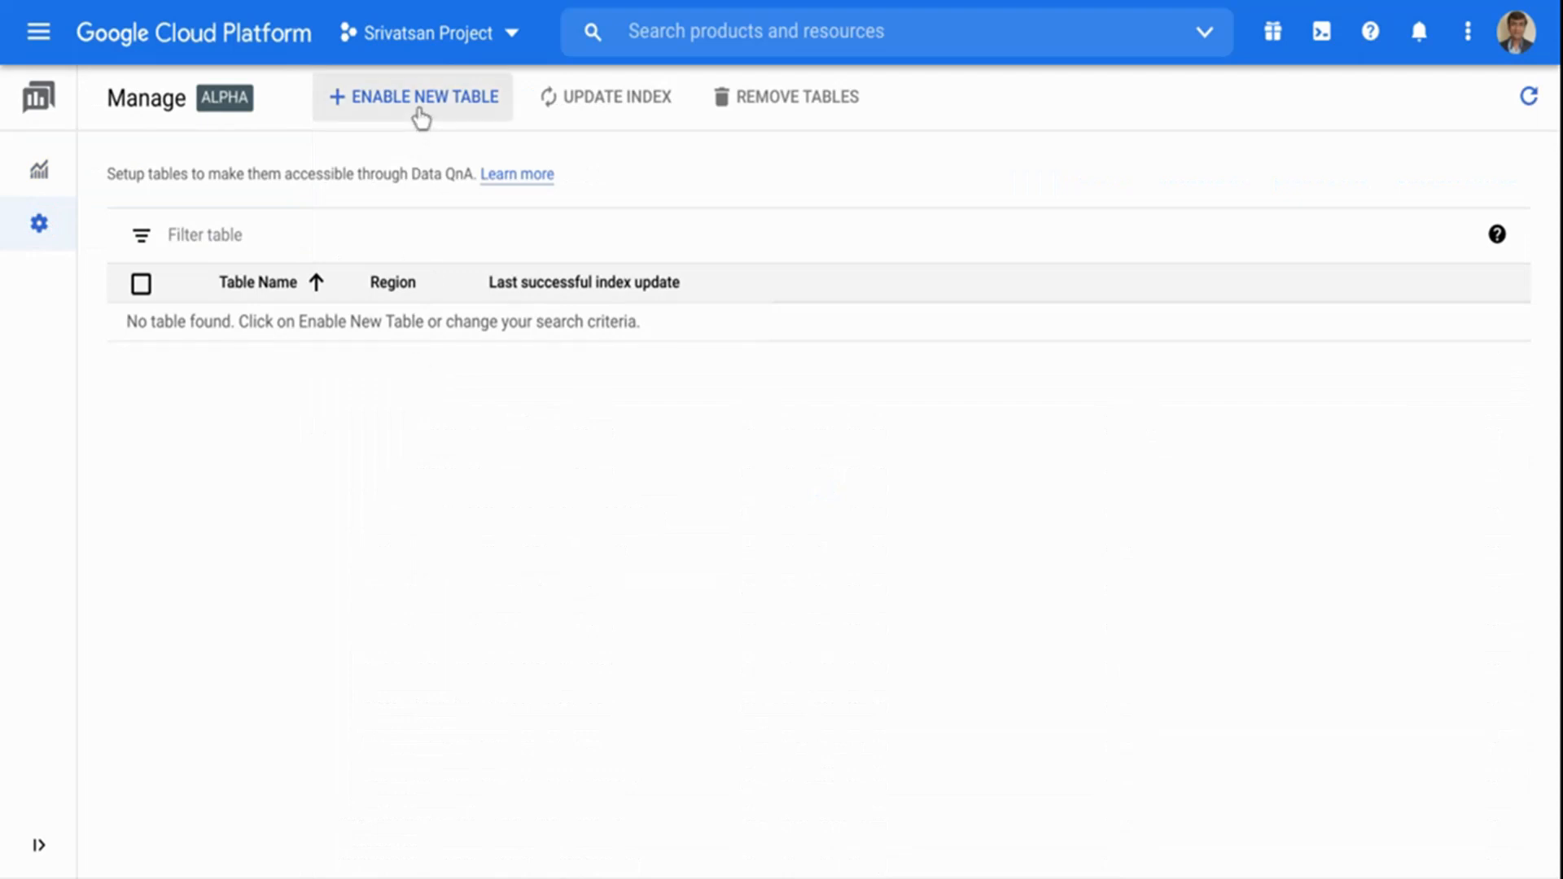
# Enable the existing table bank.bank_marketing for Data QnA.
pyautogui.click(421, 118)
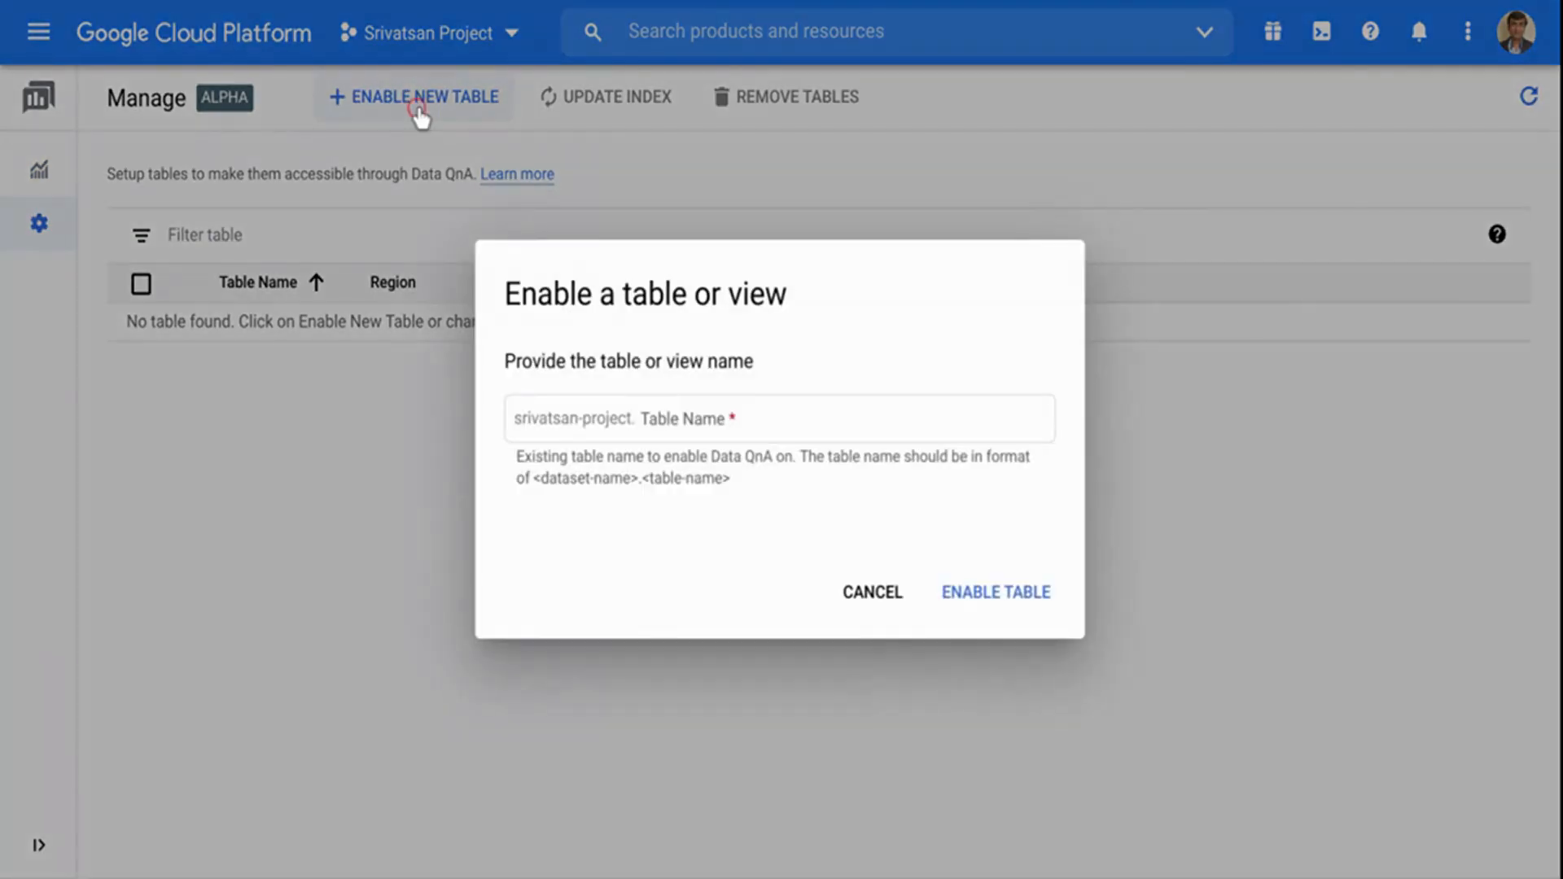
pyautogui.click(661, 428)
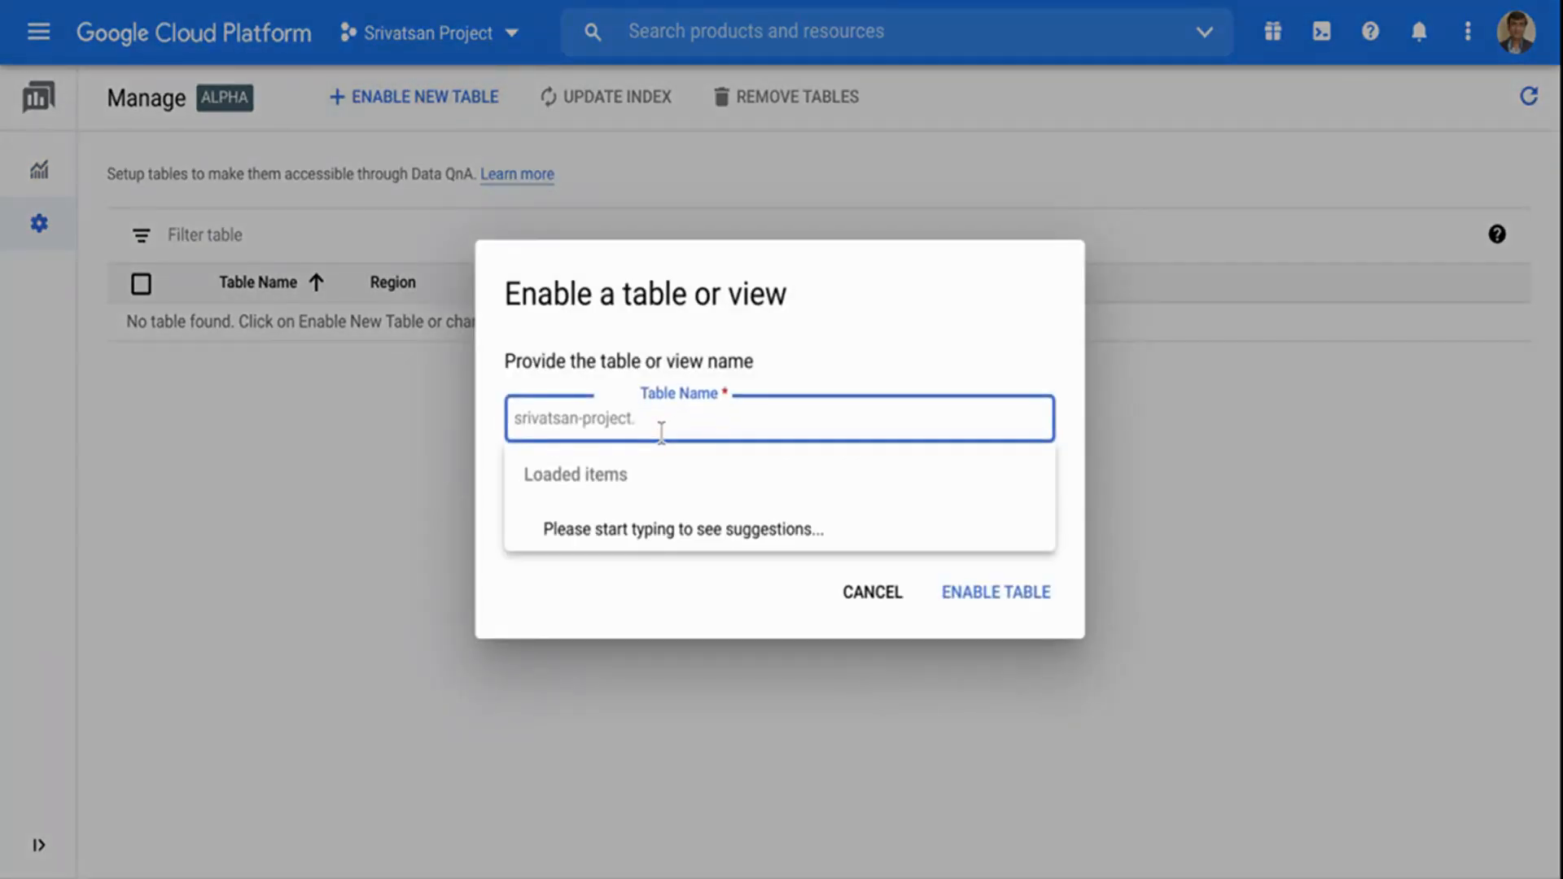
pyautogui.write('bank.')
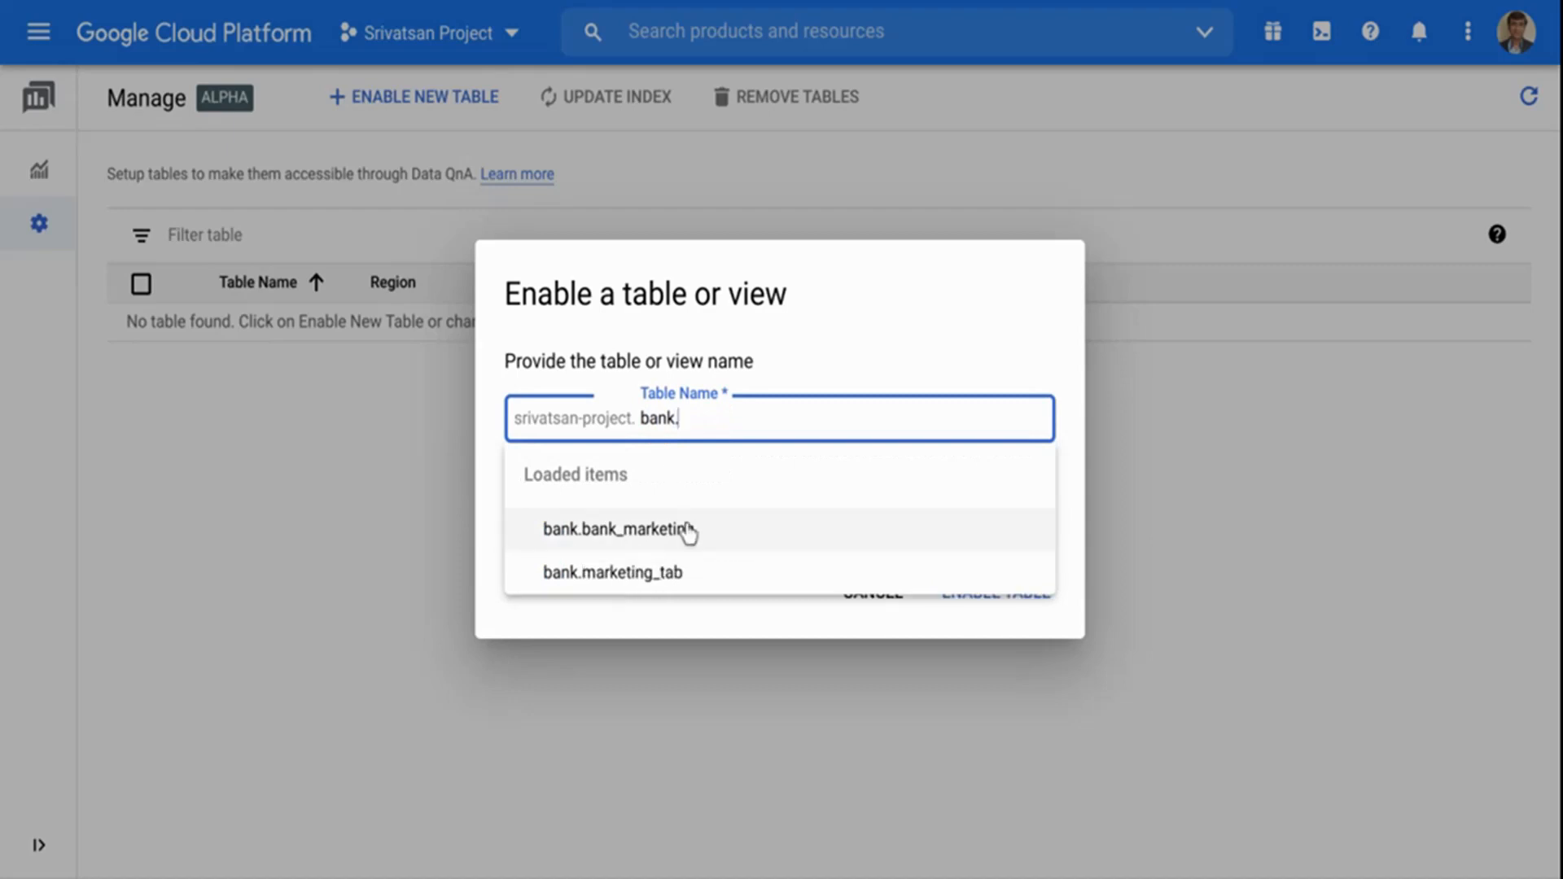
pyautogui.click(700, 531)
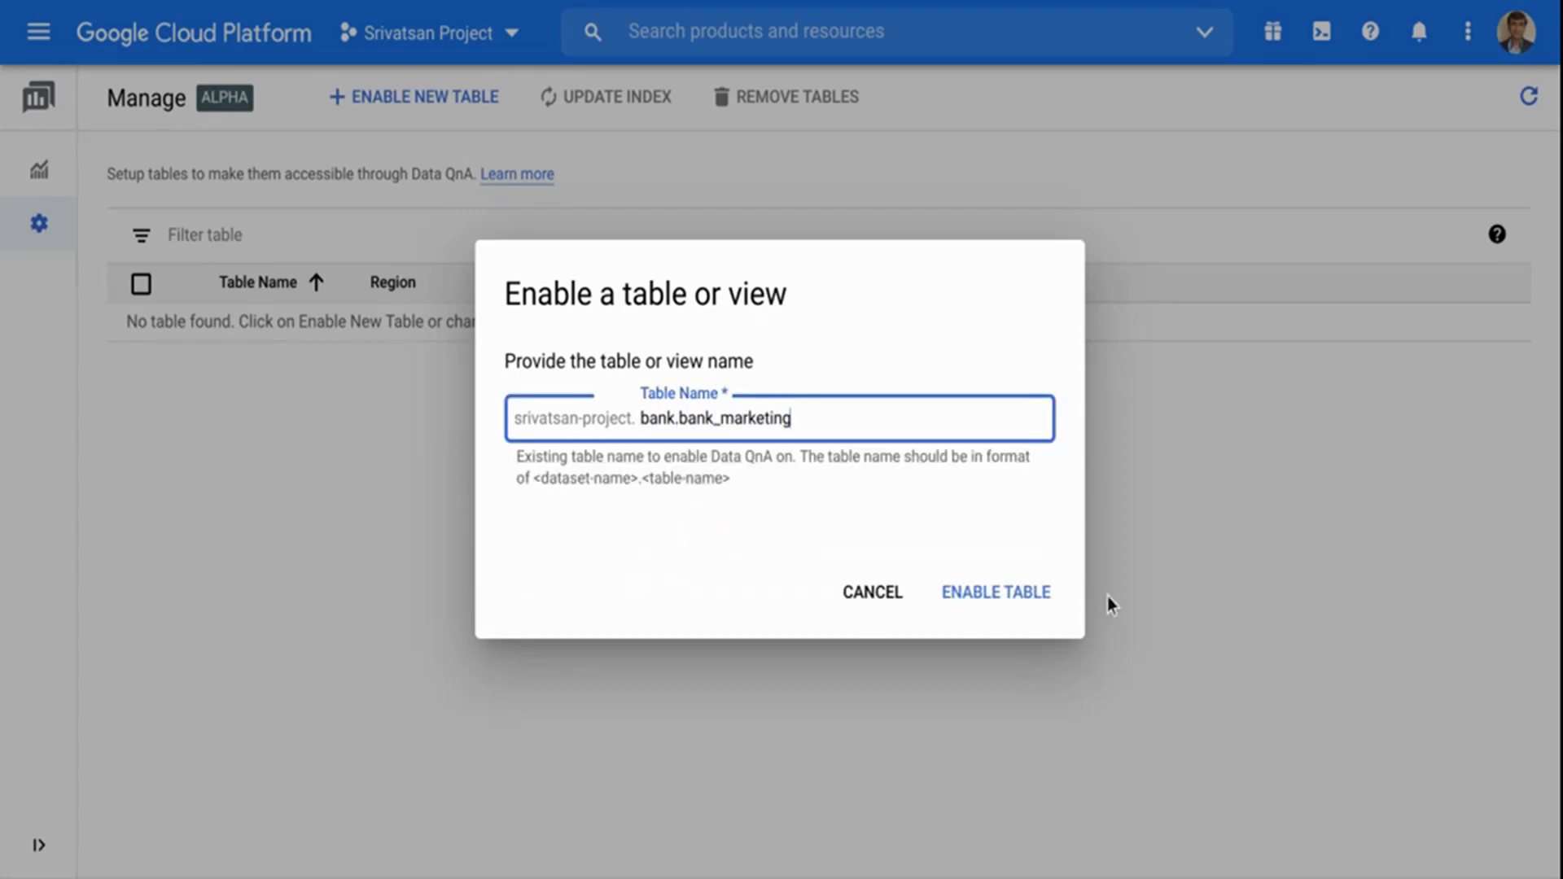
pyautogui.click(1015, 604)
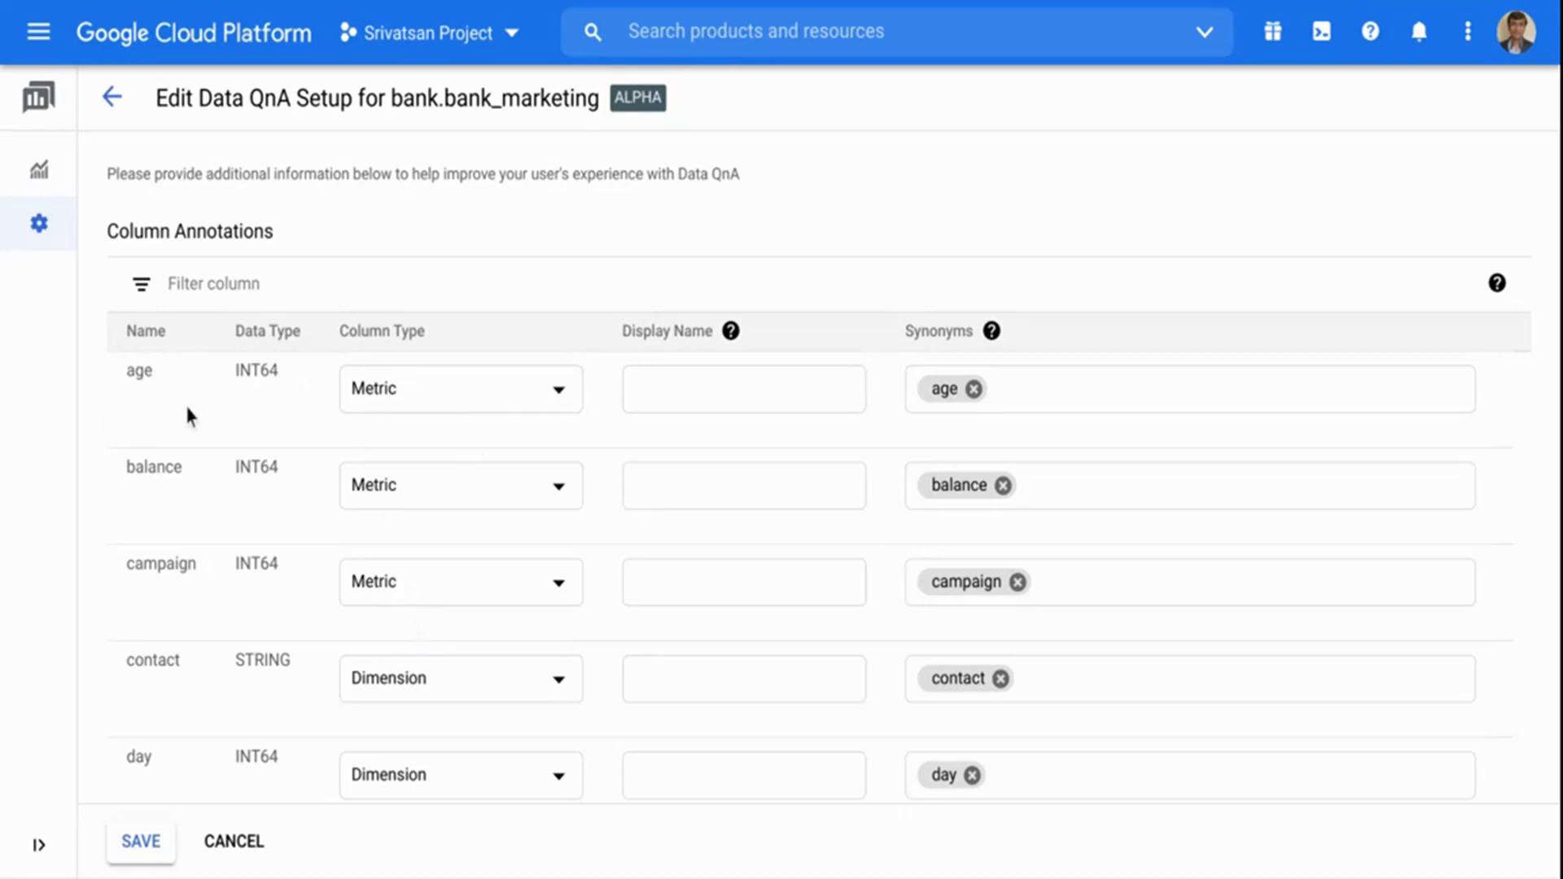
# Add the synonyms "old" and "years" to the age column.
pyautogui.click(1043, 388)
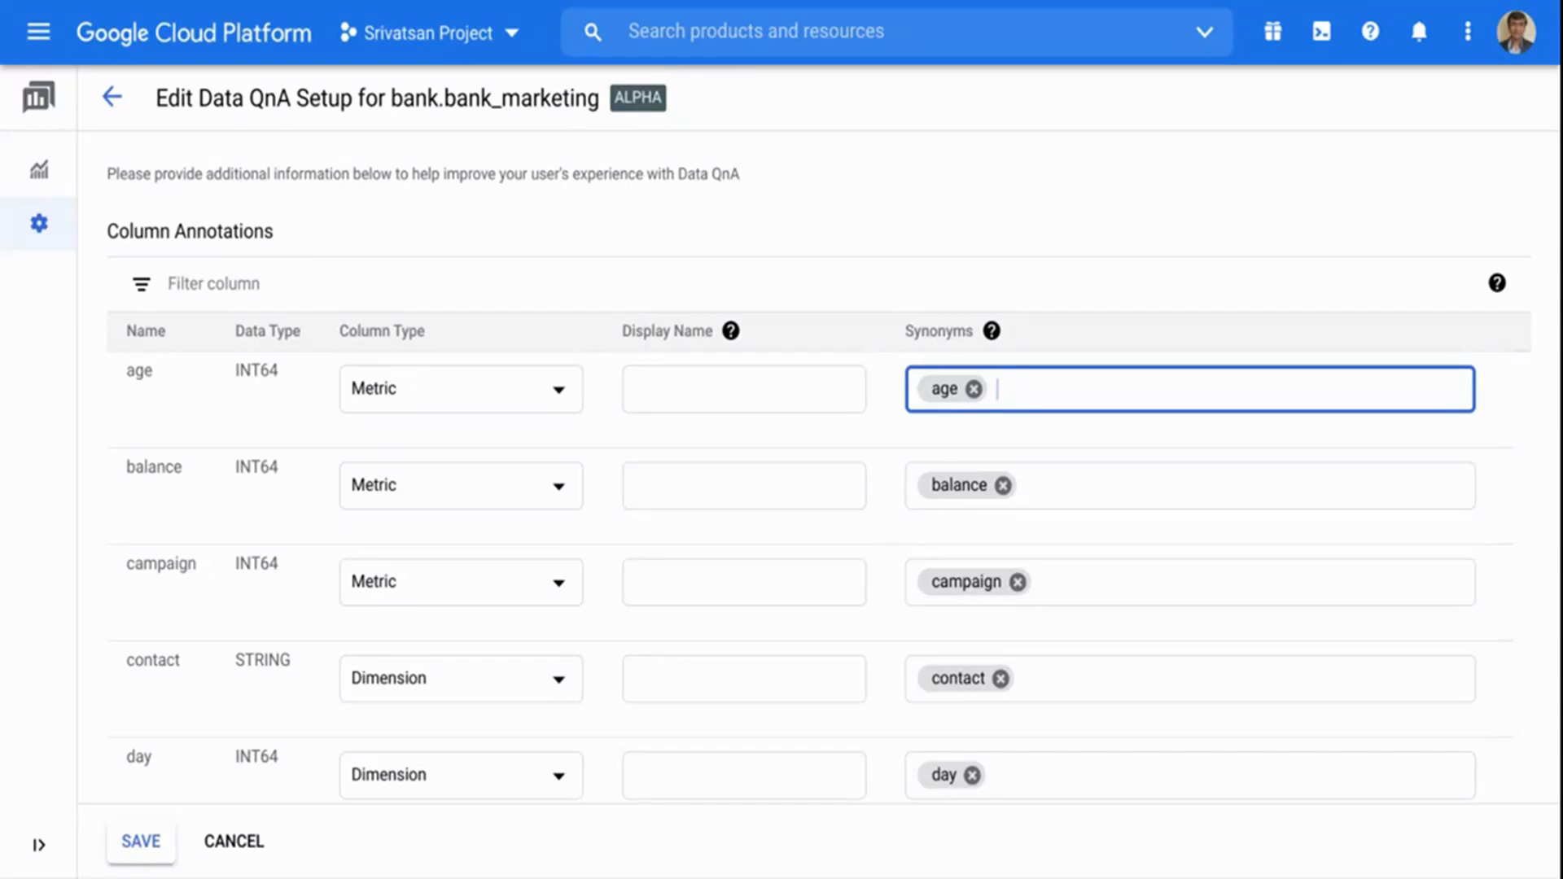
pyautogui.write('old')
pyautogui.press('Return')
pyautogui.click(1179, 384)
pyautogui.write('years')
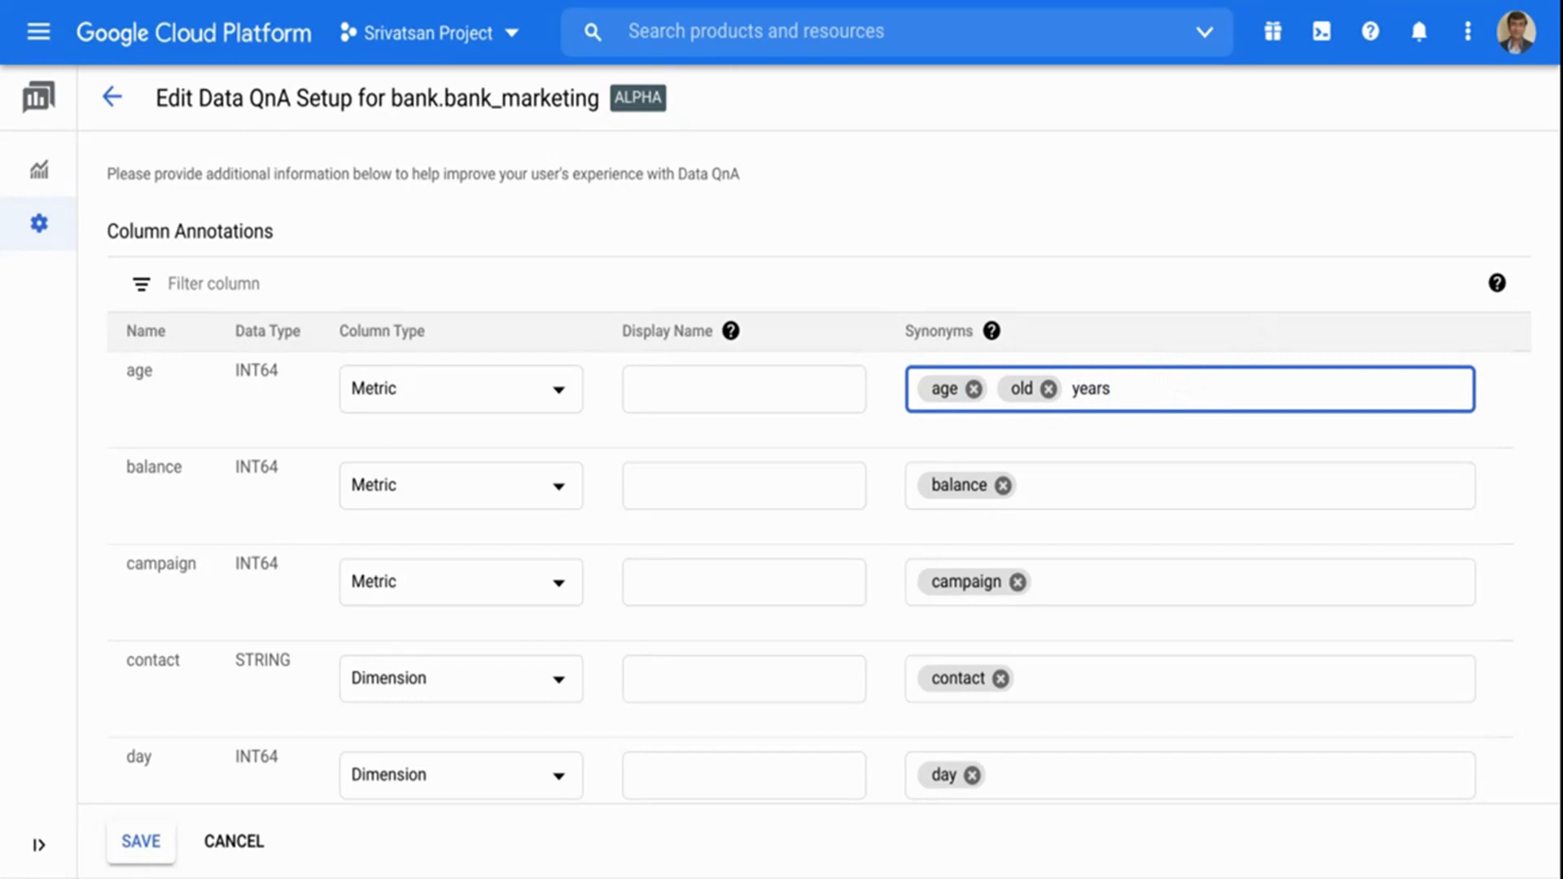
pyautogui.press('Return')
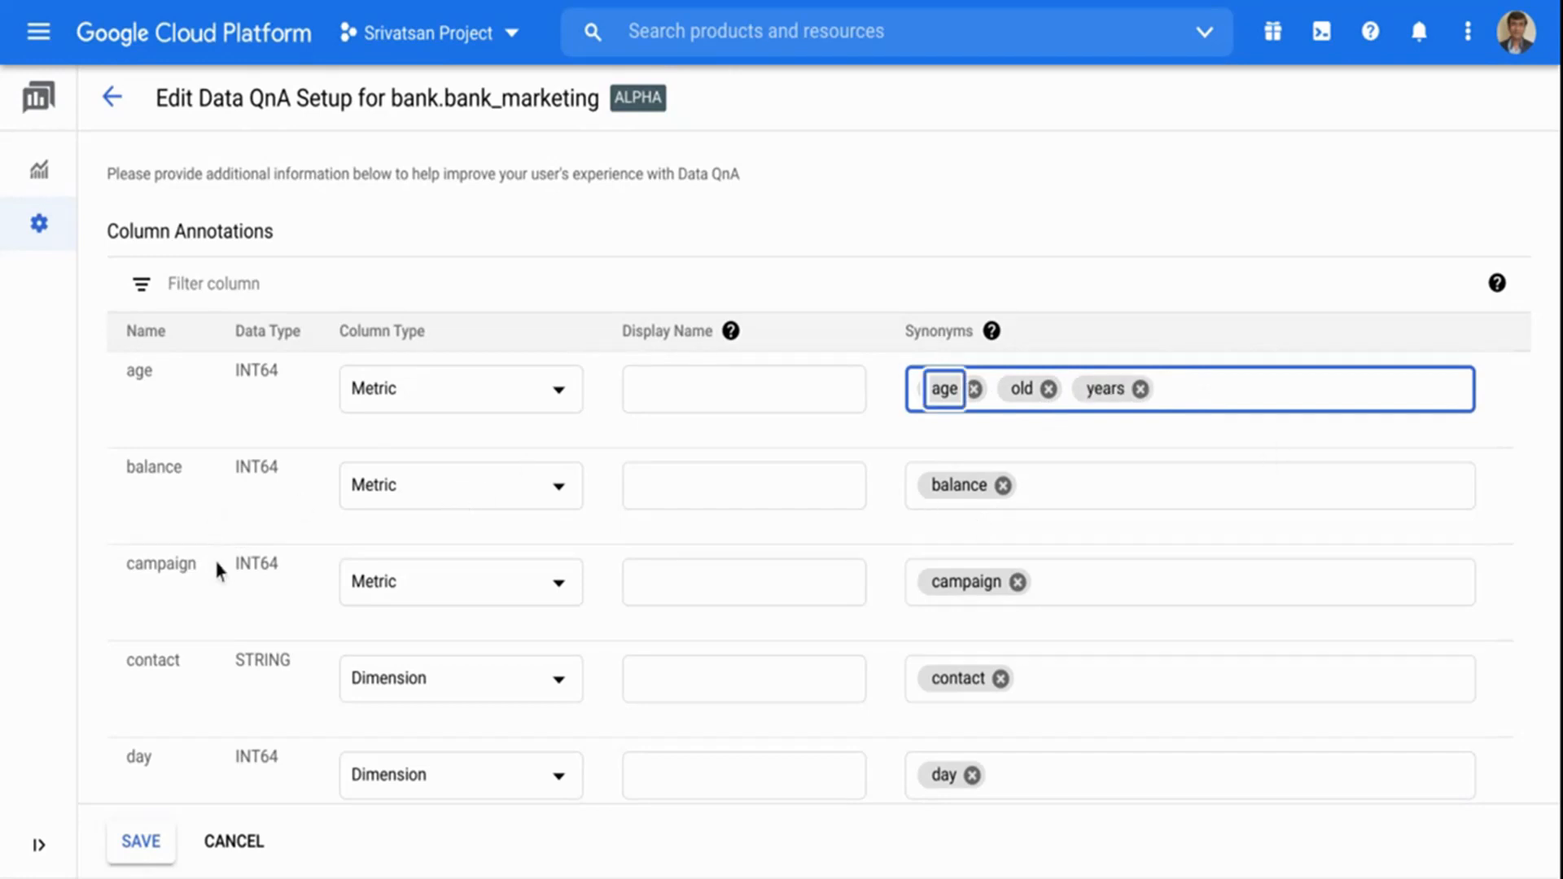
pyautogui.click(1545, 438)
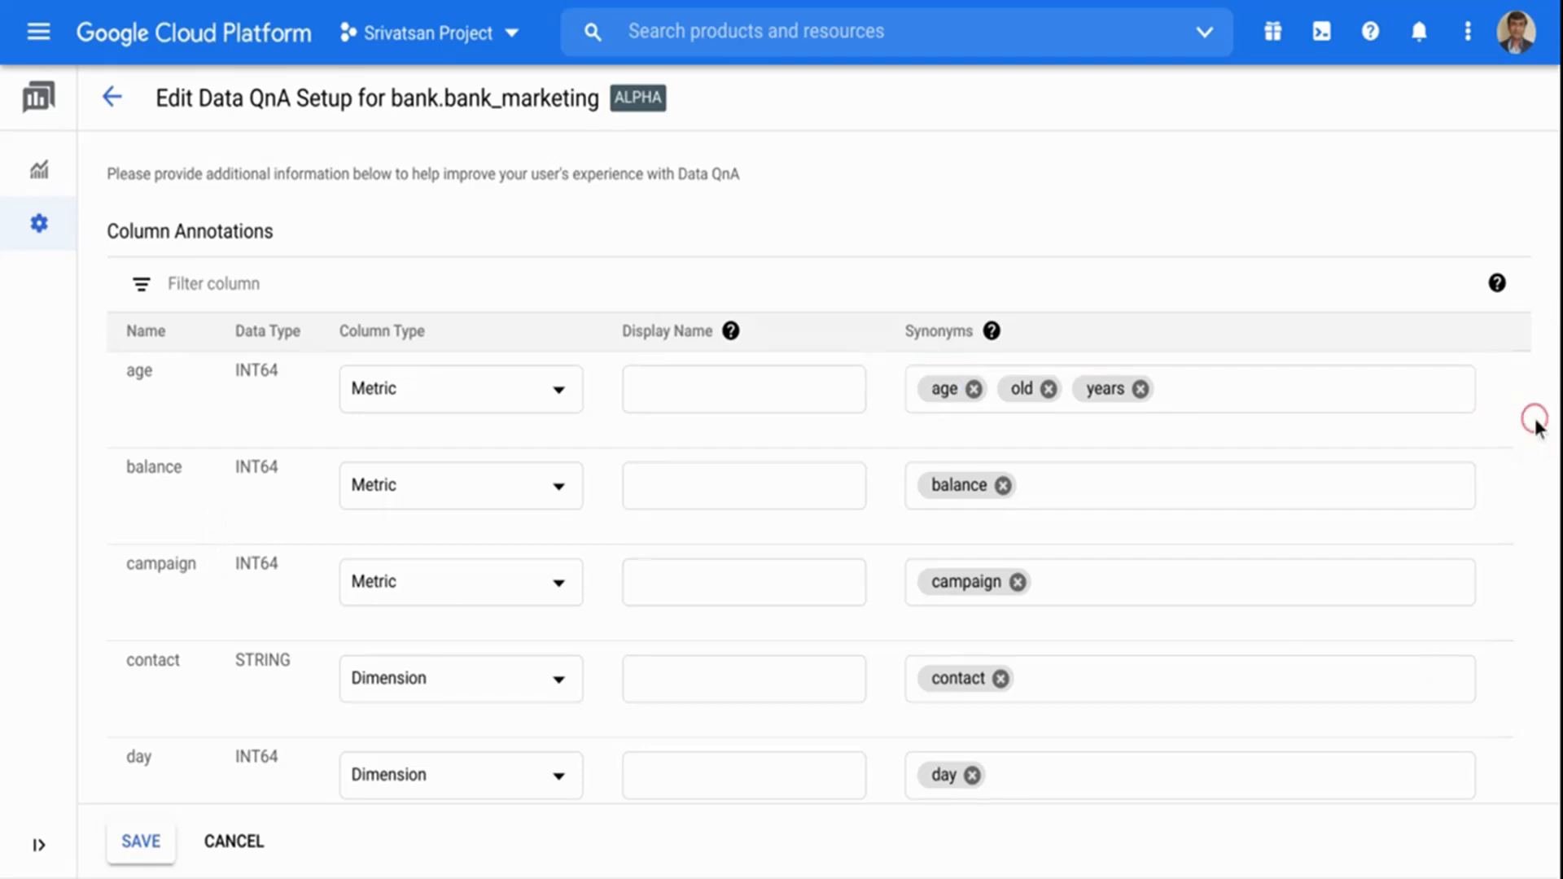
# Add the synonym "work" to the job column.
pyautogui.scroll(-3, 1535, 422)
pyautogui.scroll(-5, 1535, 423)
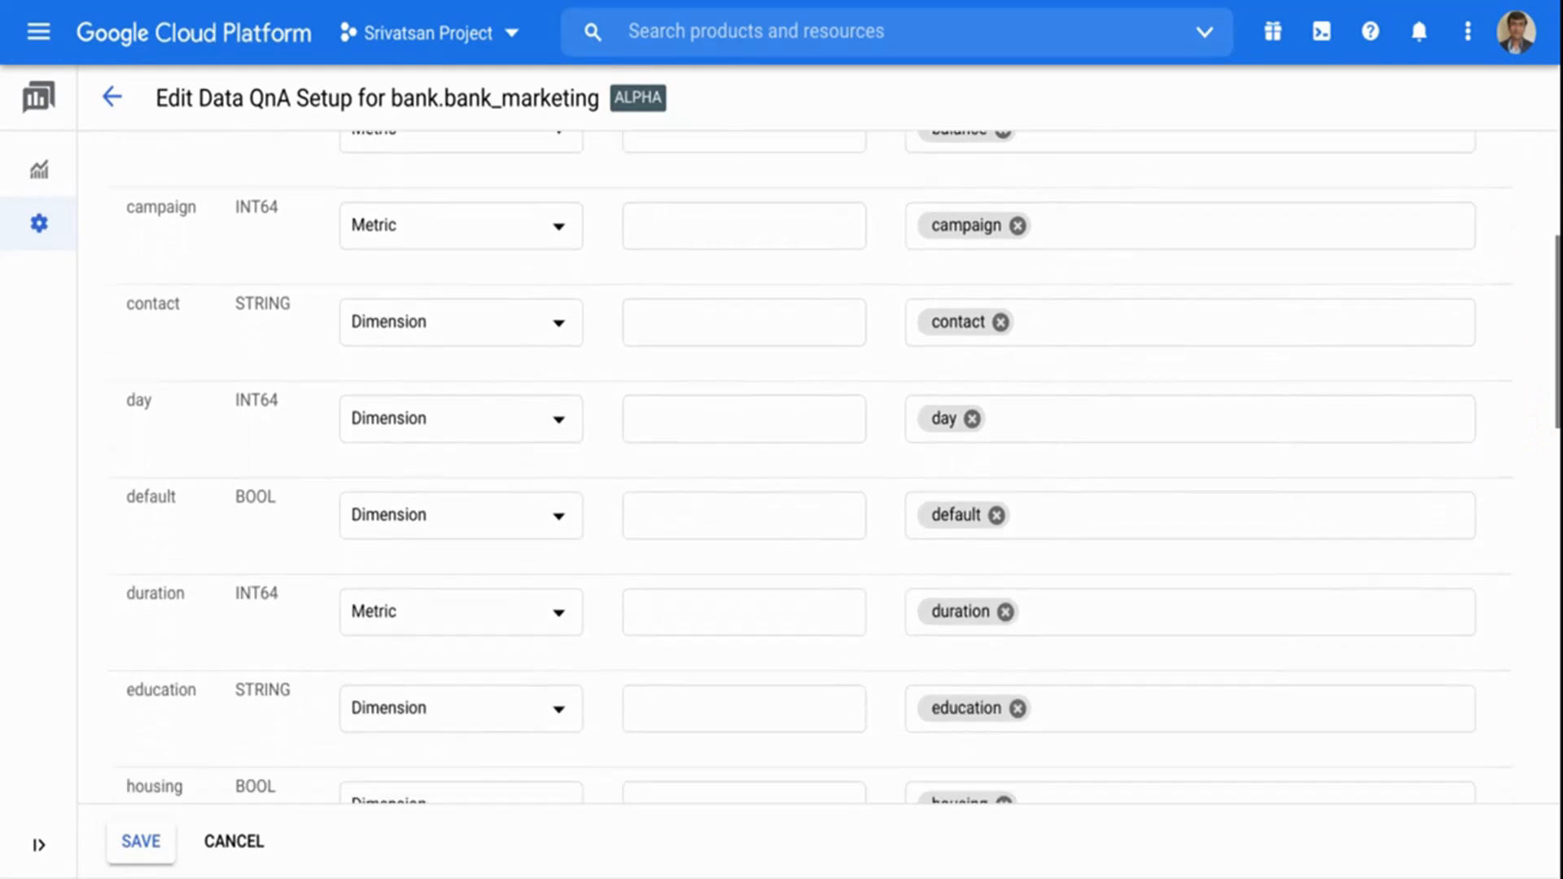
pyautogui.scroll(-2, 1380, 372)
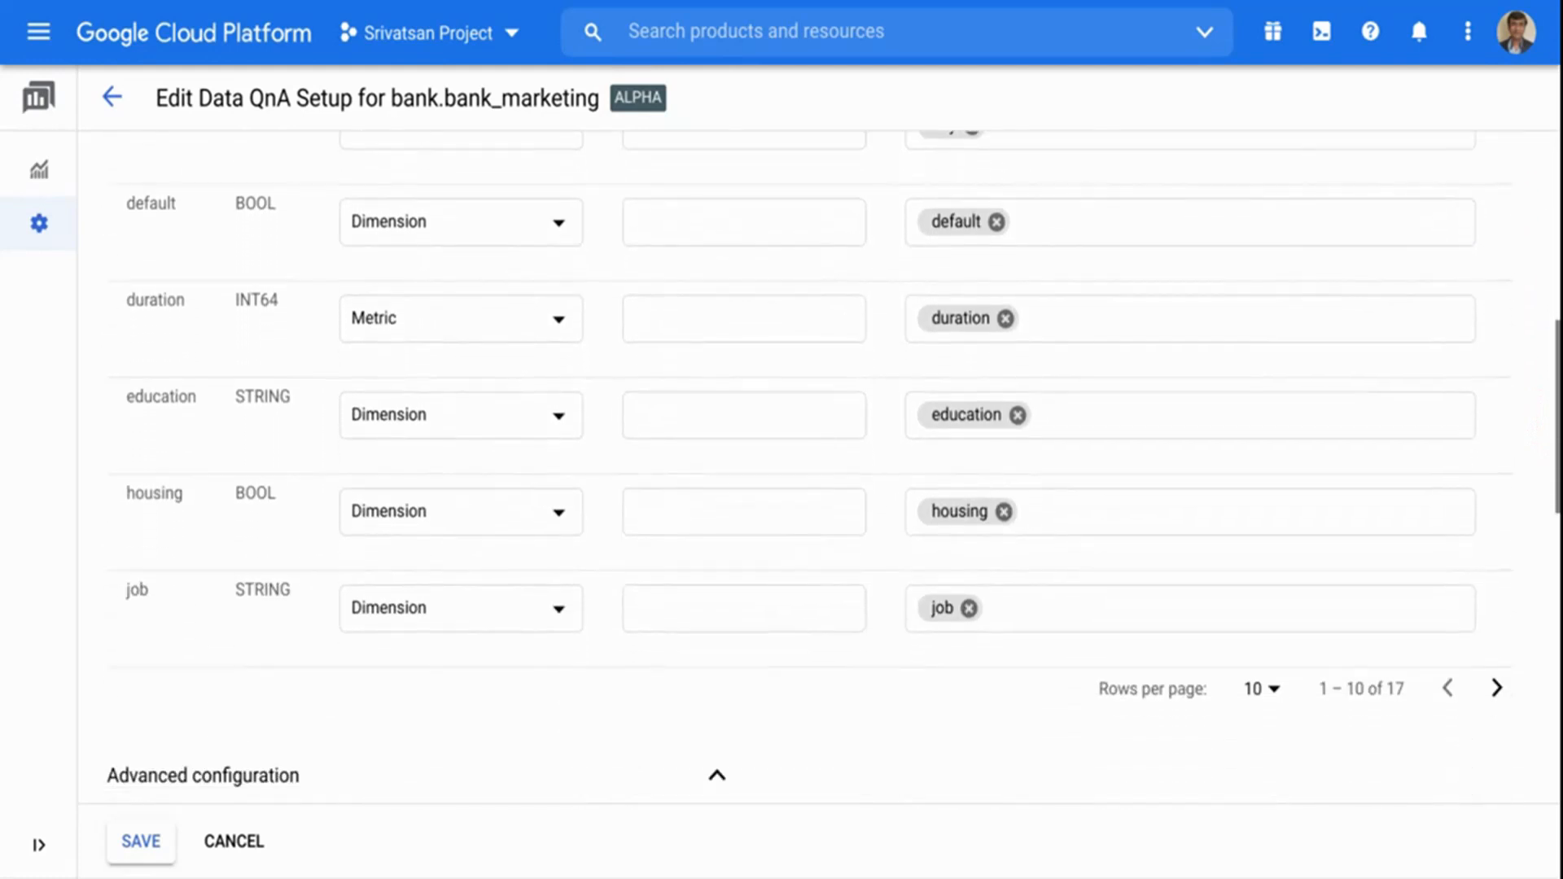
pyautogui.click(1041, 616)
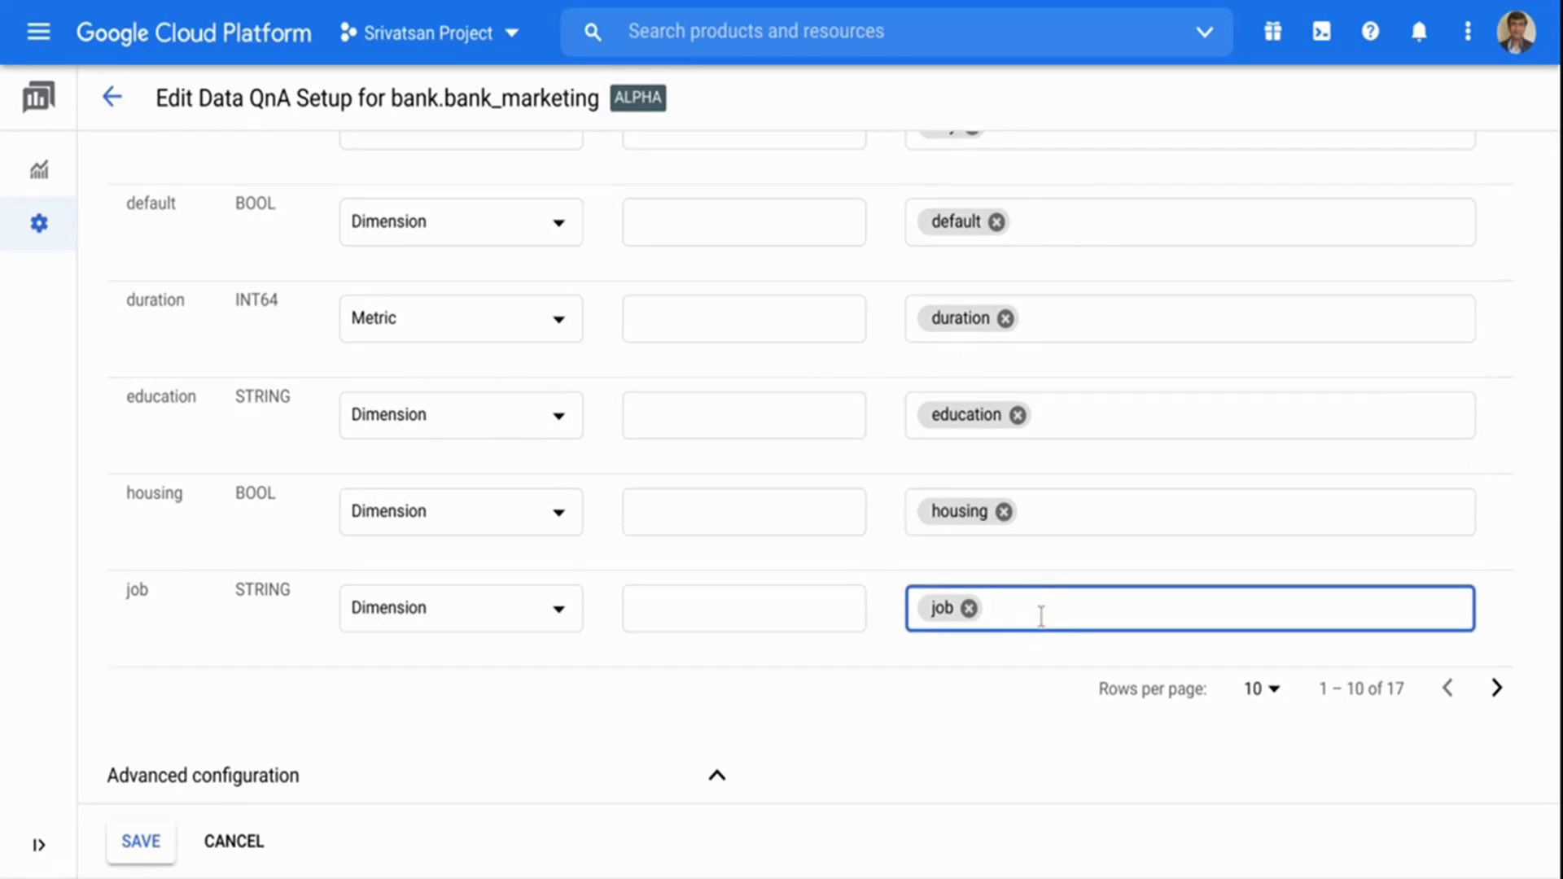
pyautogui.write('work')
pyautogui.press('Return')
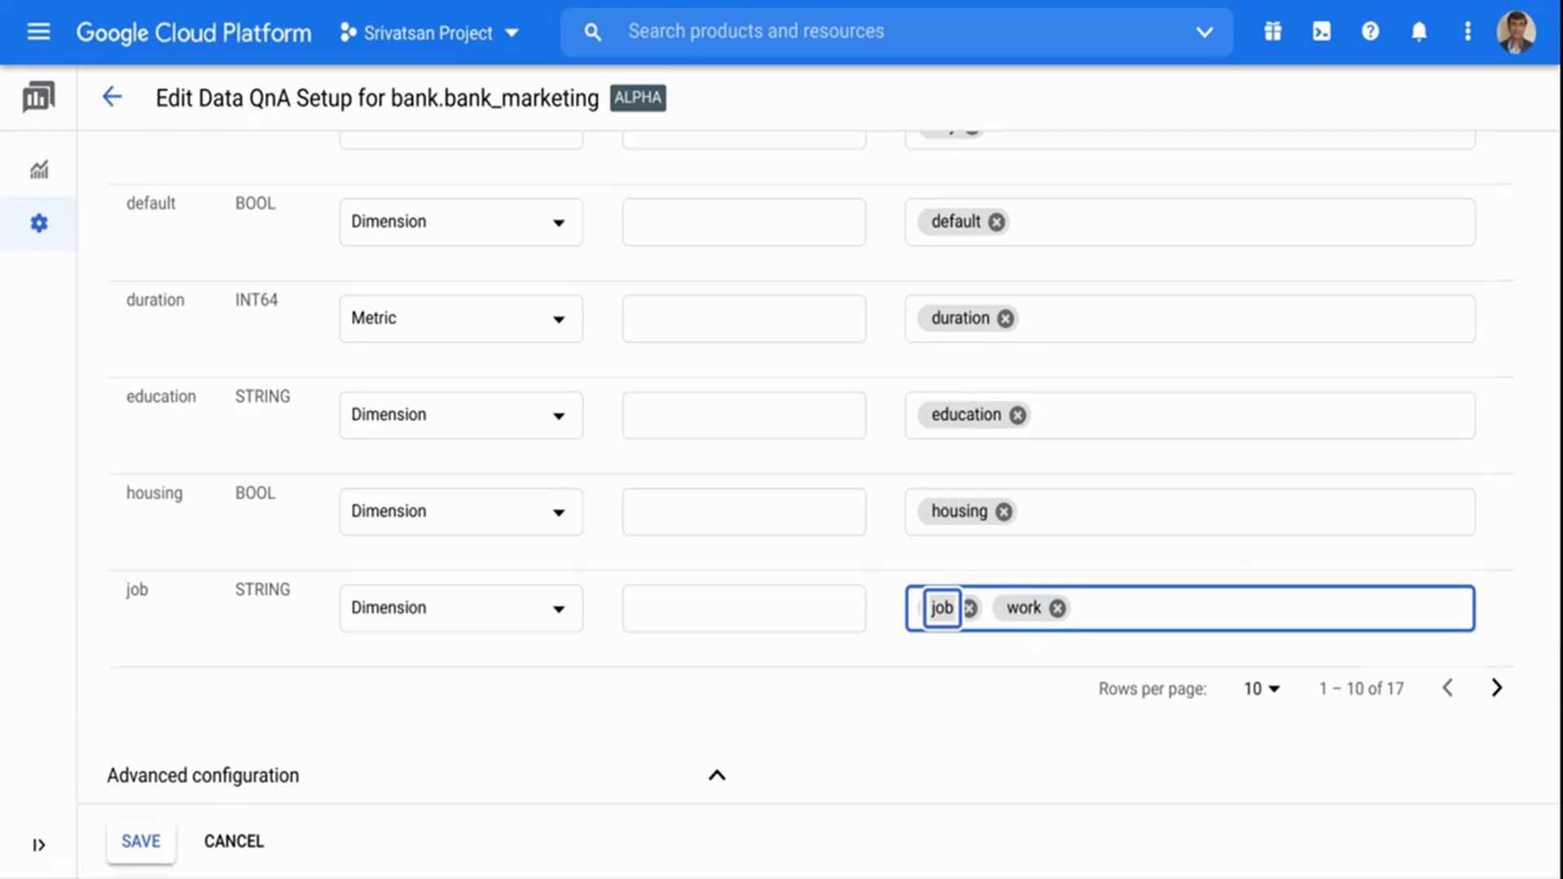
# Add the synonym "target" to the y column on the second page of column annotations.
pyautogui.click(1497, 690)
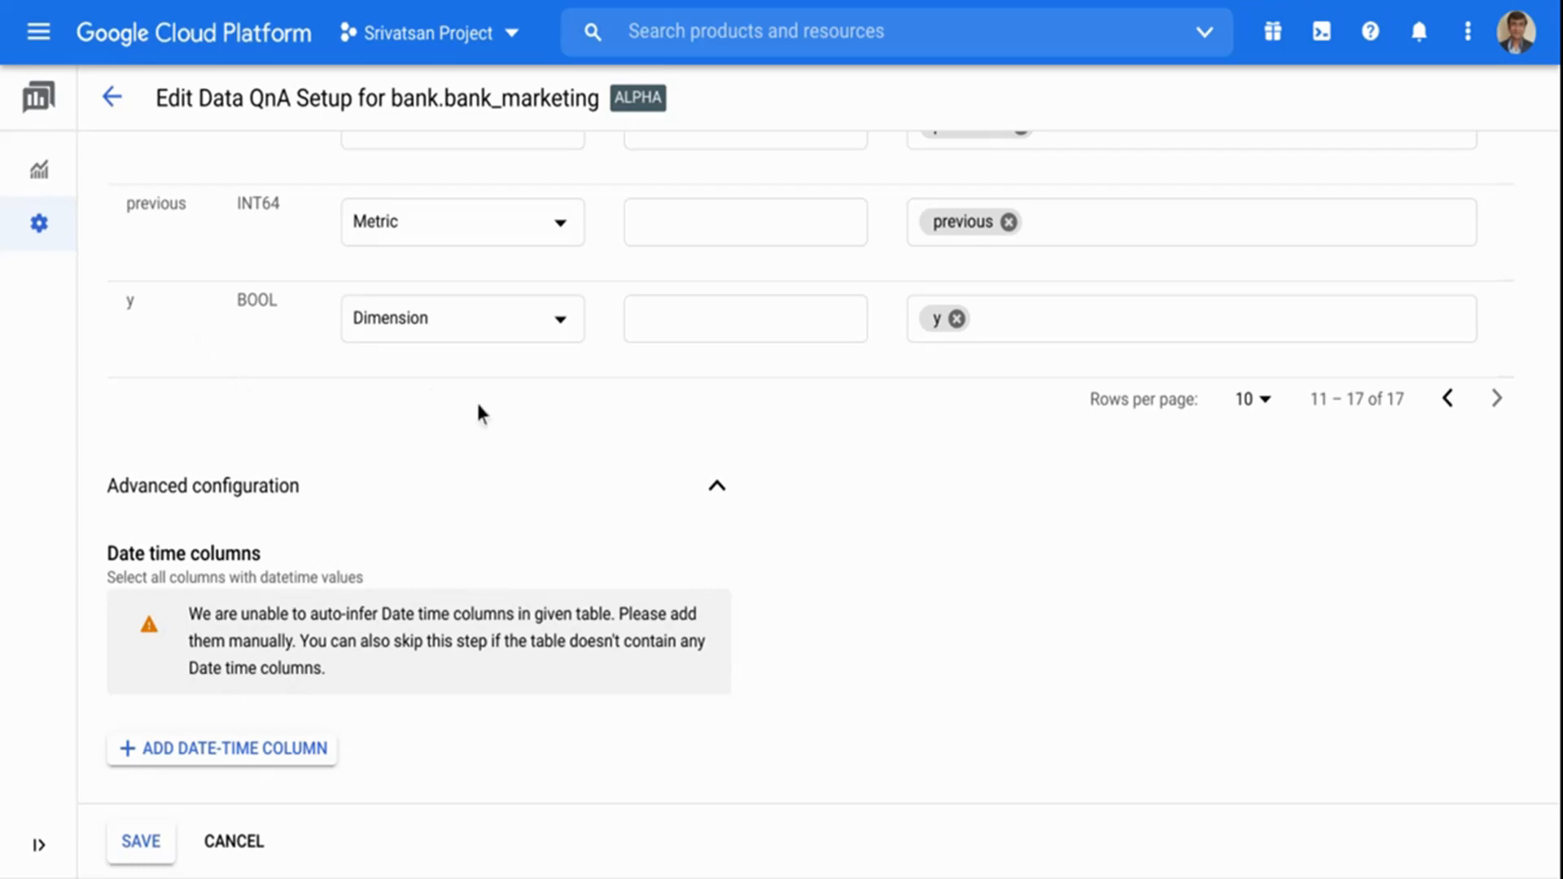
pyautogui.click(1088, 328)
pyautogui.write('target')
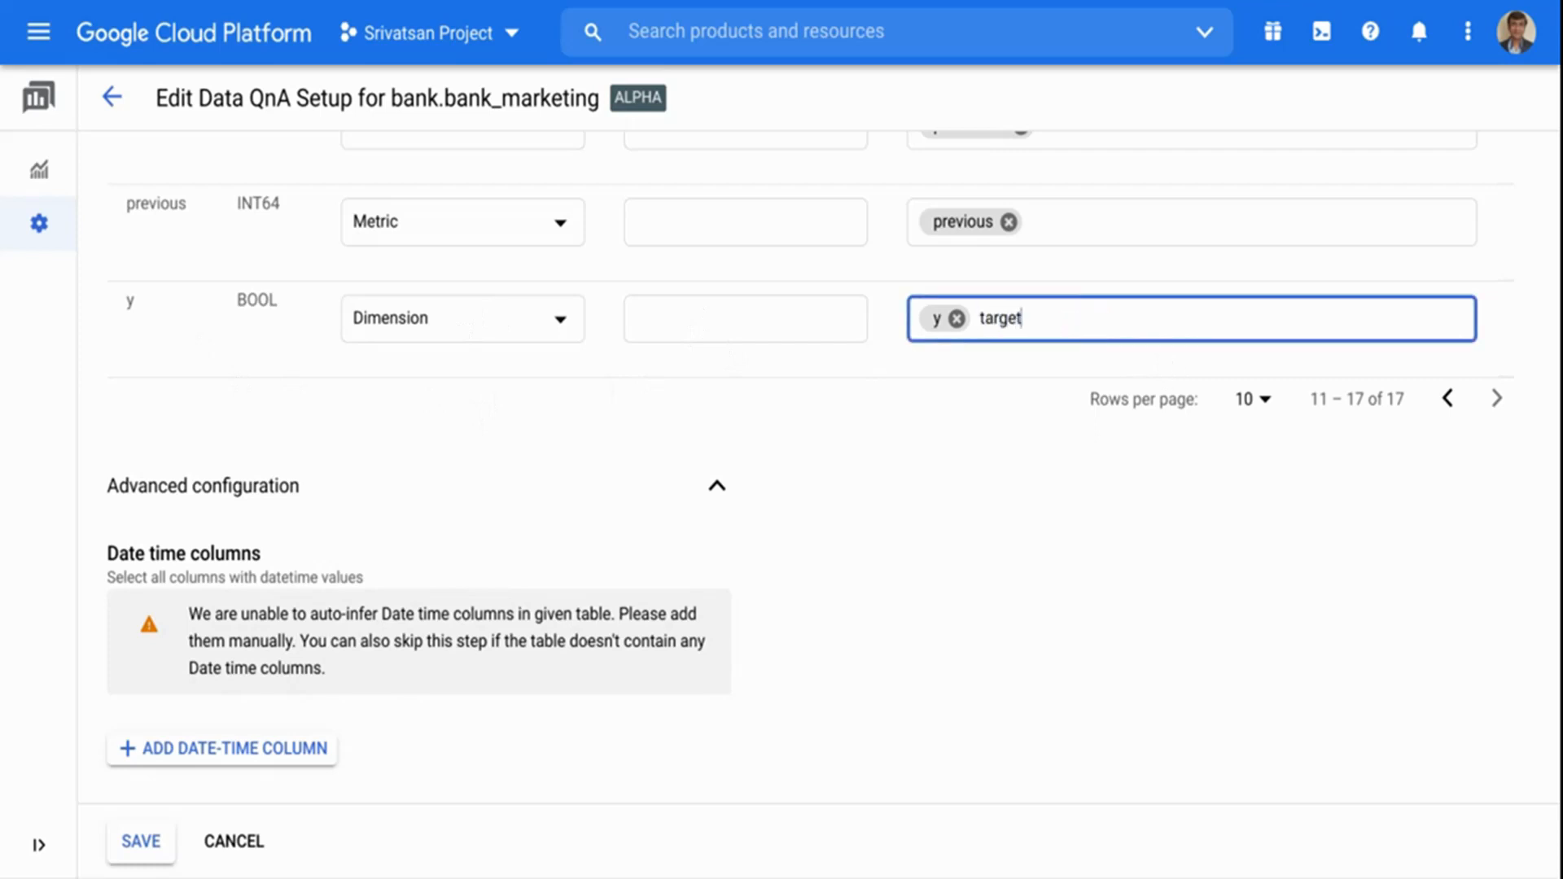
pyautogui.press('Return')
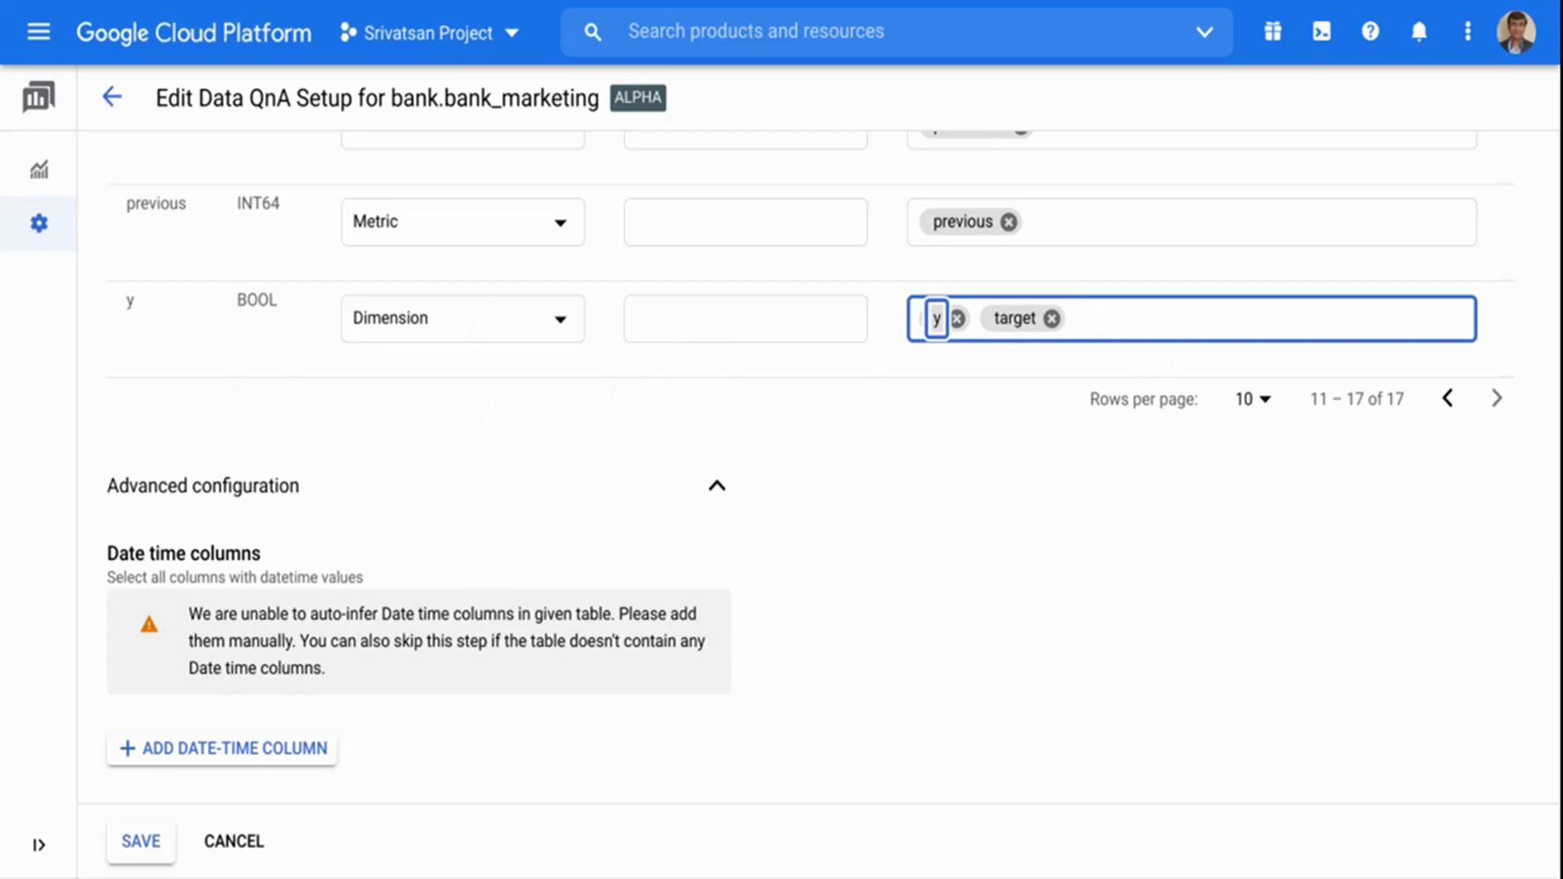
pyautogui.click(985, 623)
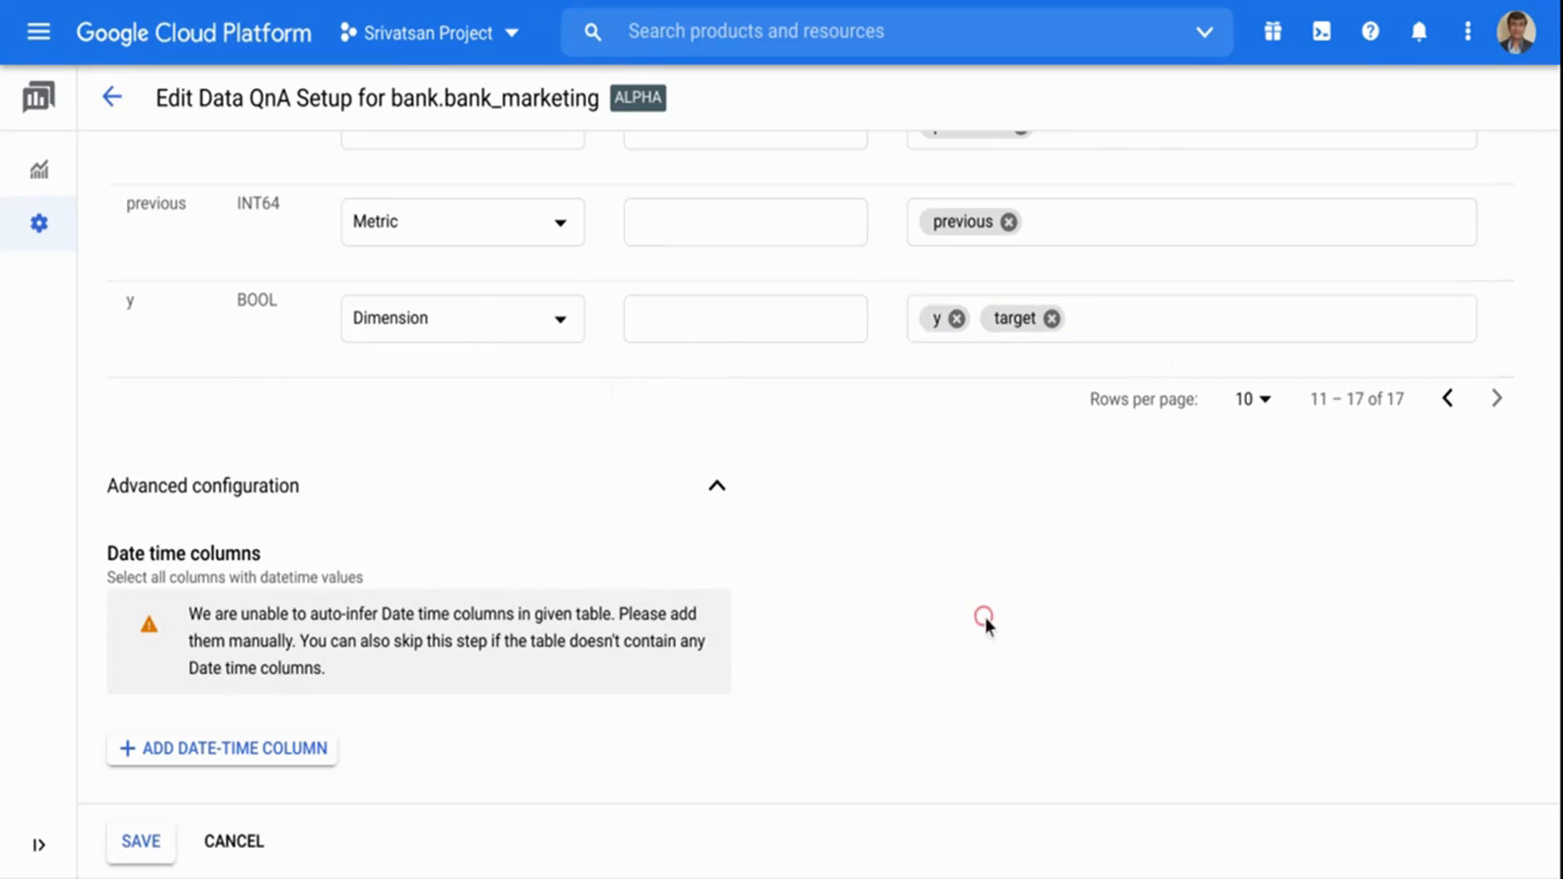
# Add the row synonyms "customer" and "customers" and save the Data QnA setup.
pyautogui.scroll(-5, 985, 623)
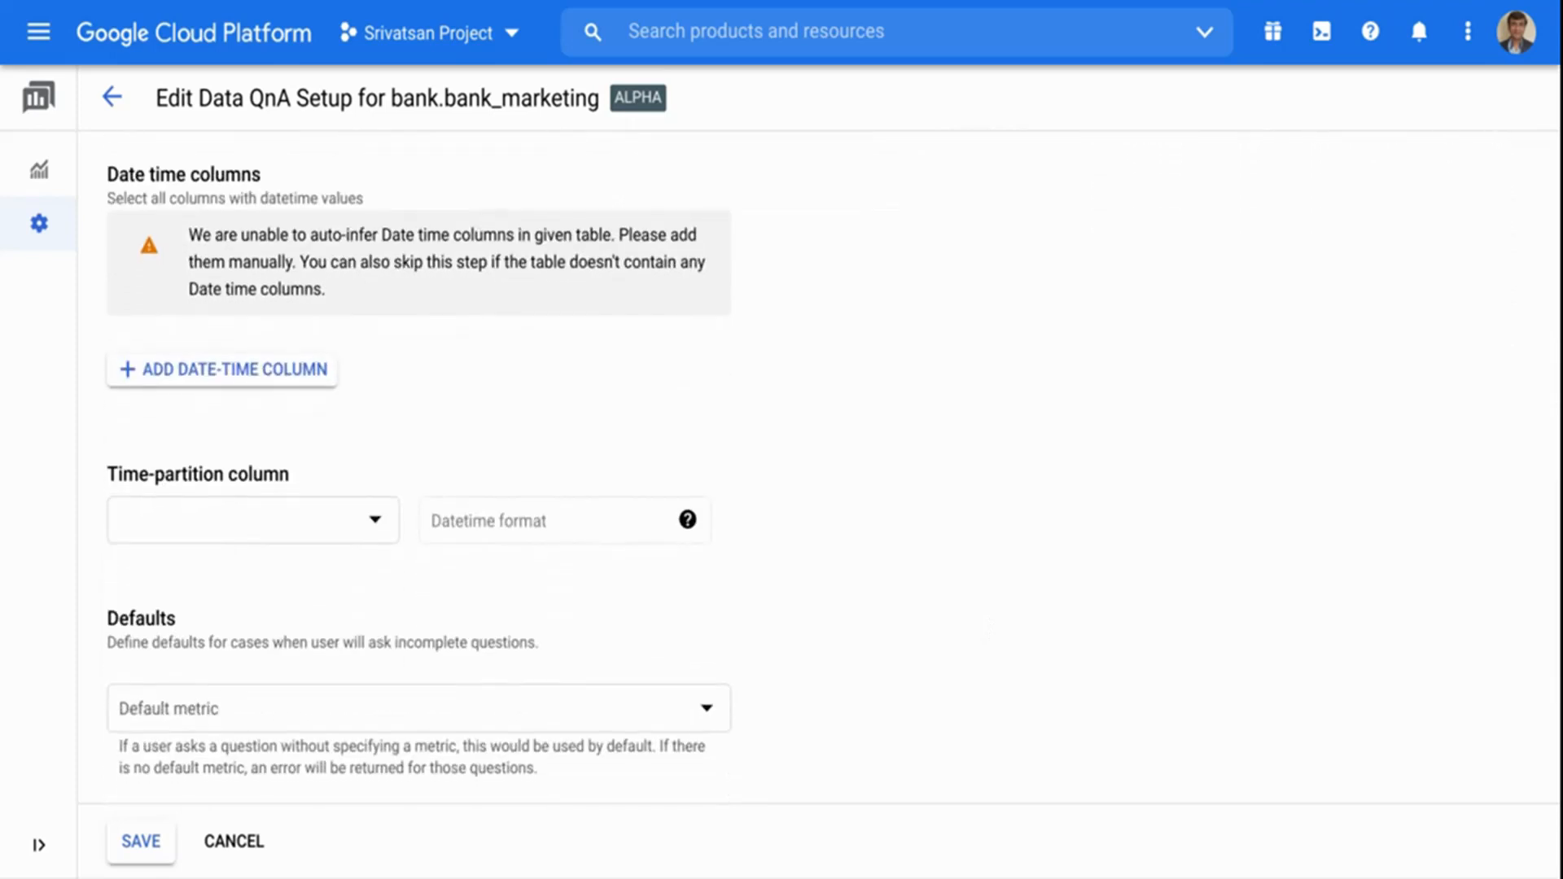
pyautogui.scroll(-3, 985, 622)
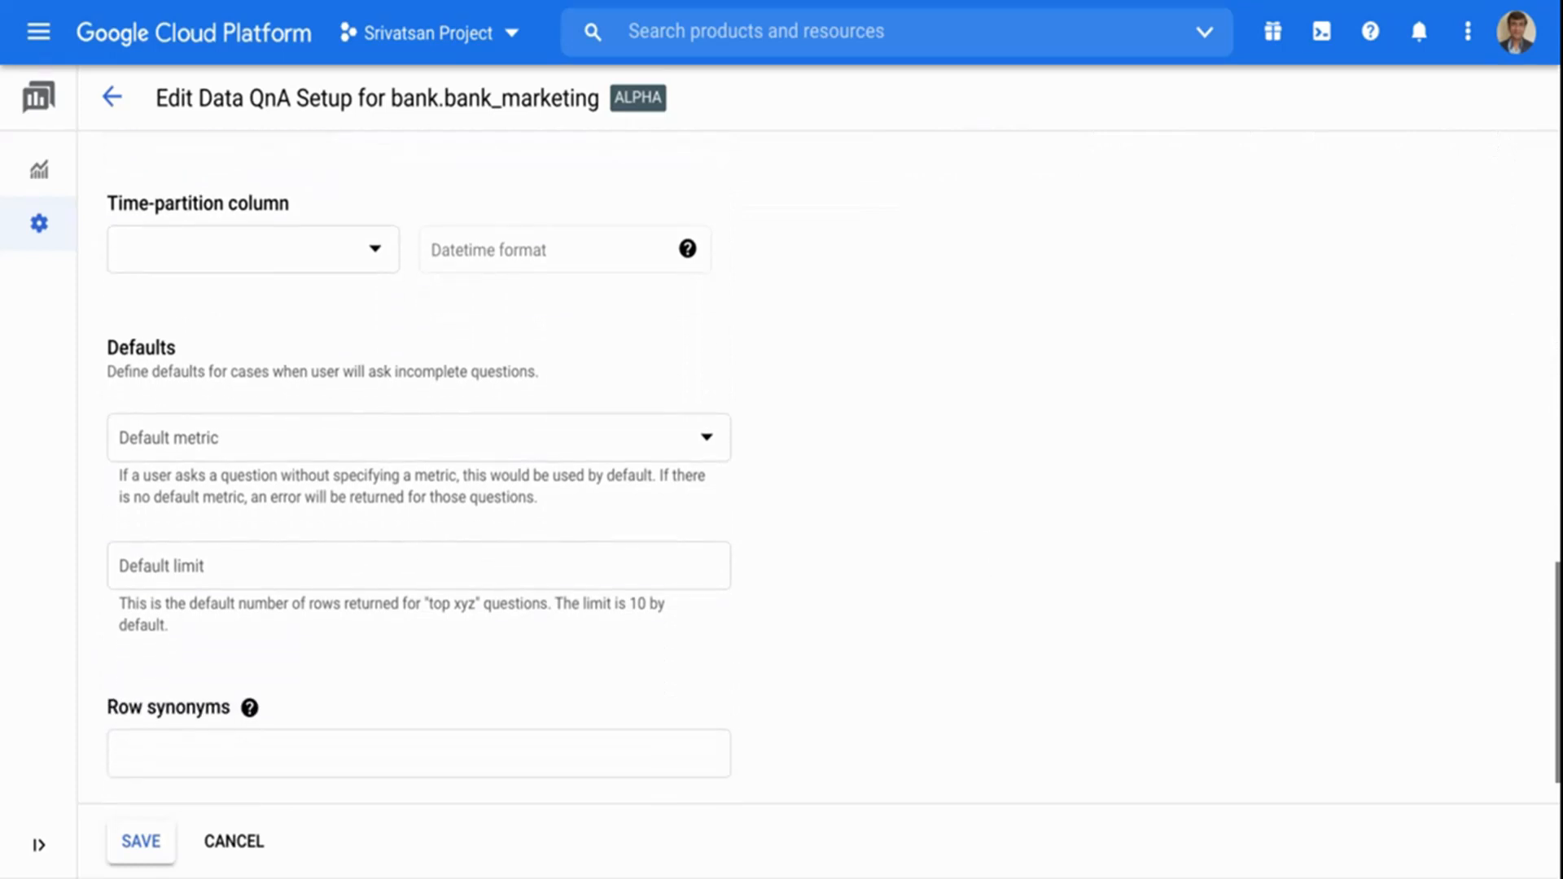
pyautogui.scroll(-1, 418, 472)
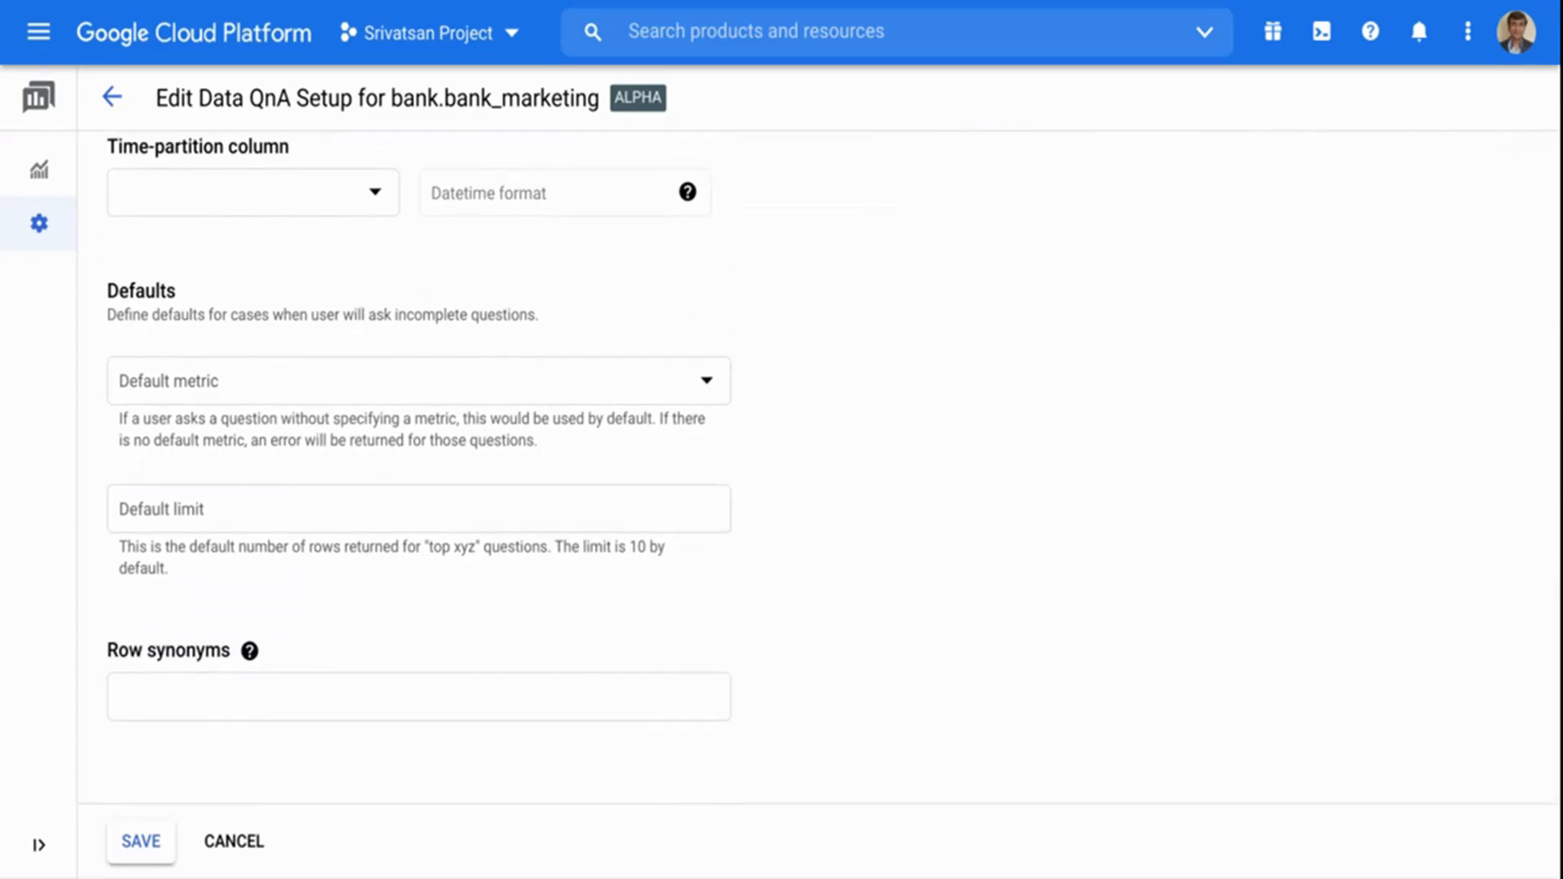
pyautogui.click(322, 698)
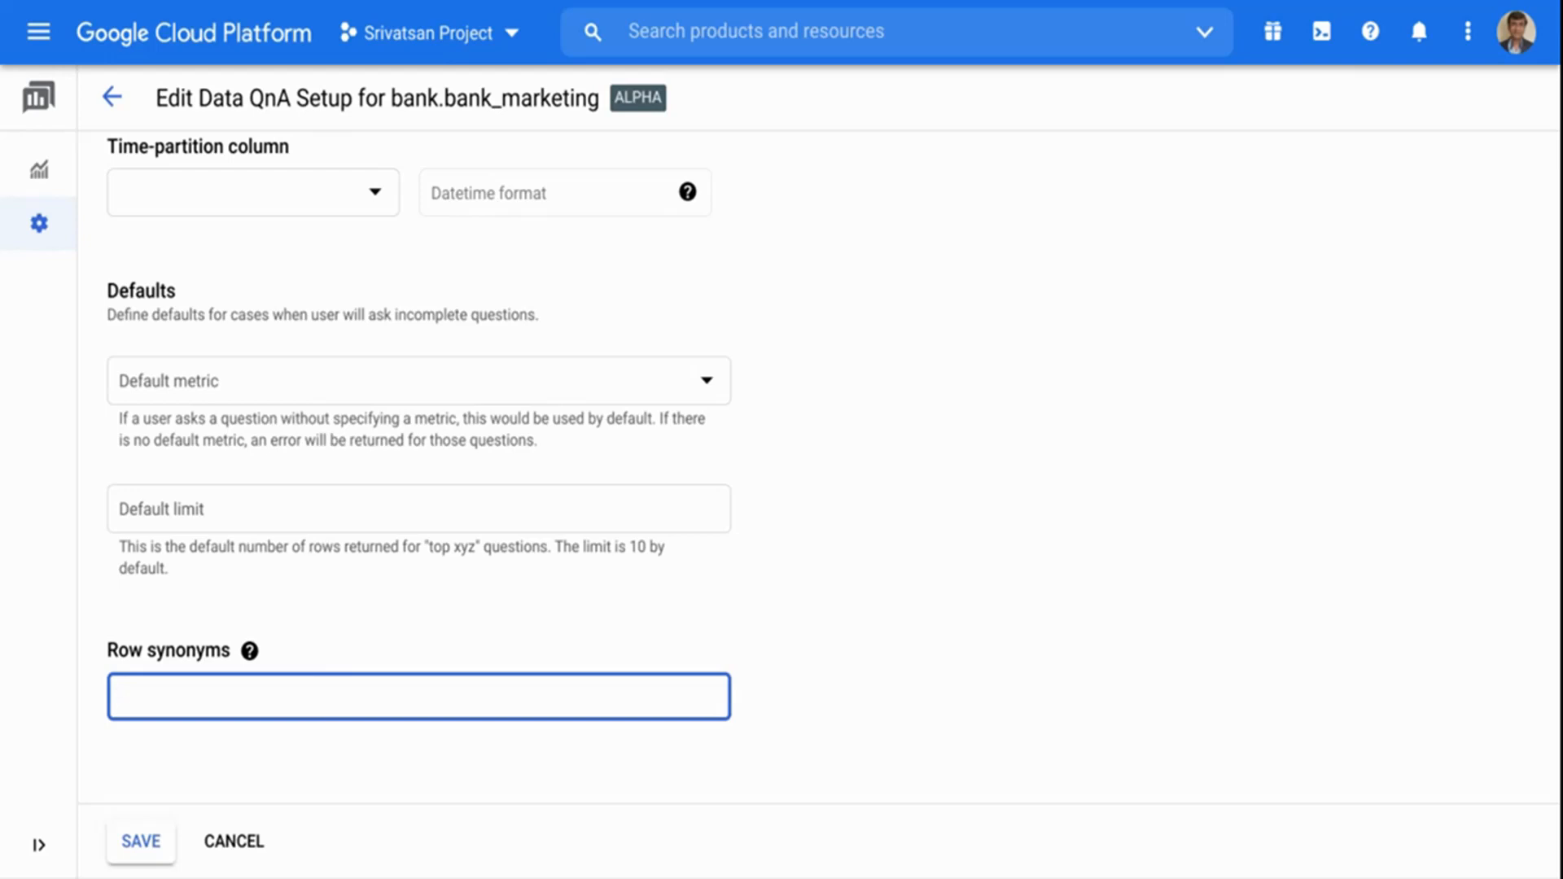
pyautogui.write('customer')
pyautogui.press('Tab')
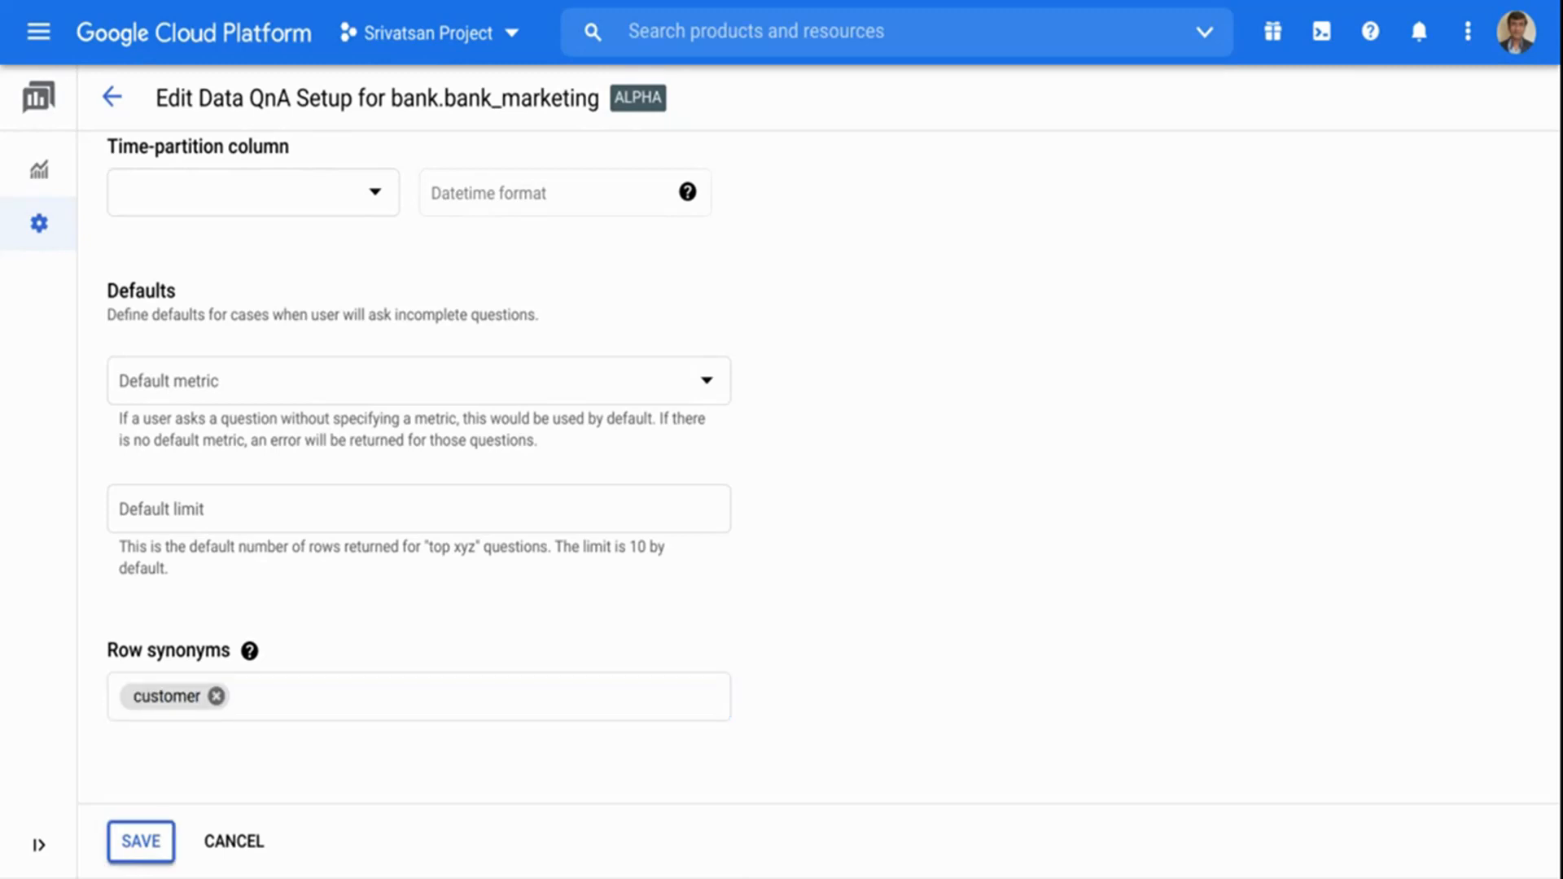
pyautogui.click(295, 705)
pyautogui.write('customers')
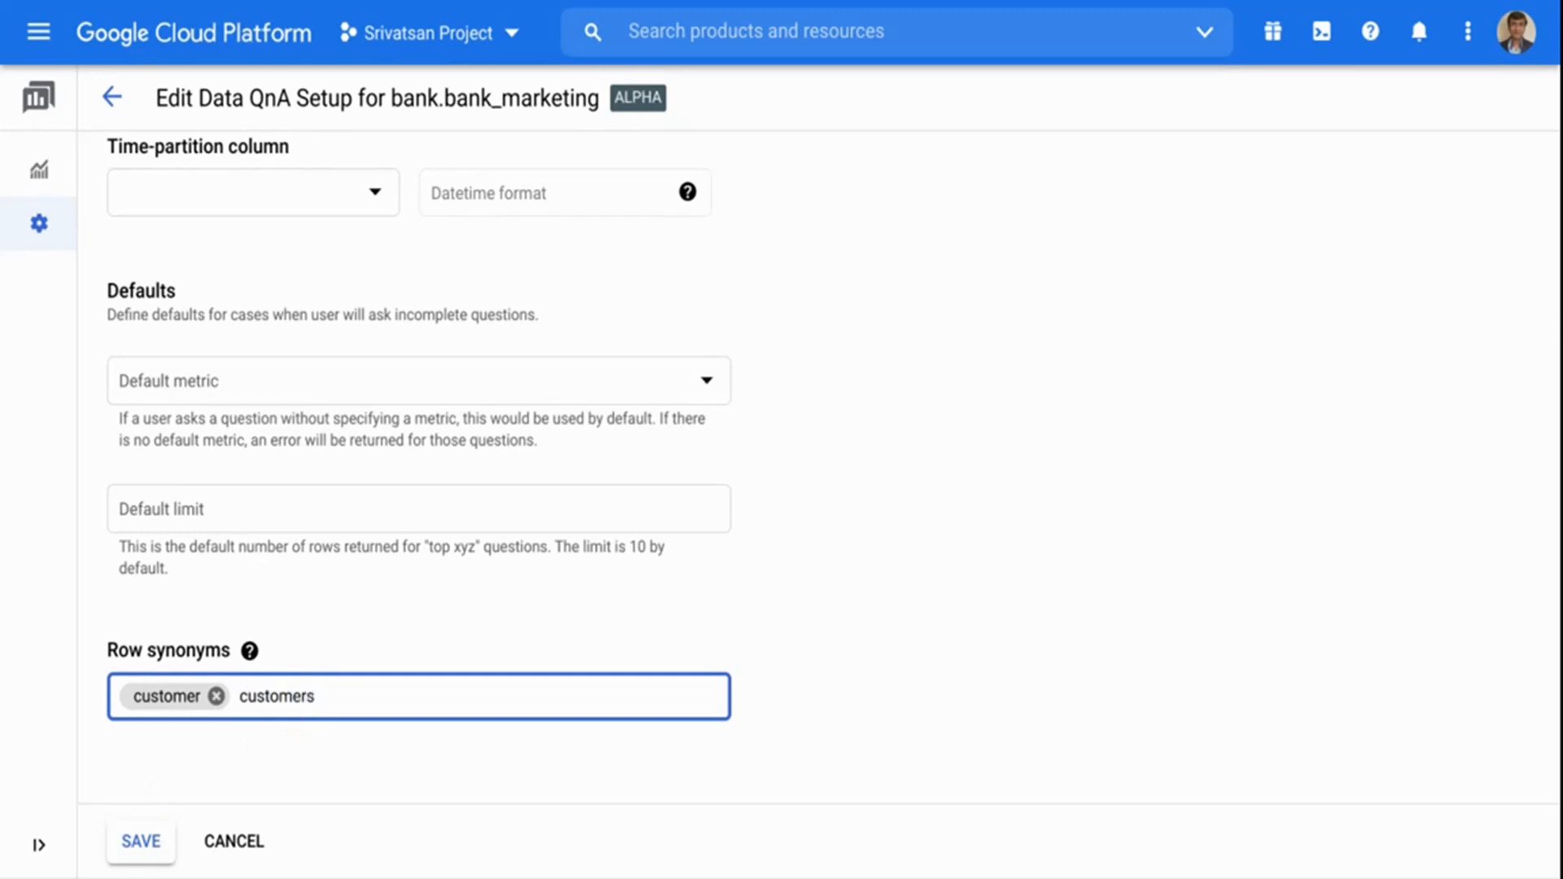
pyautogui.press('Tab')
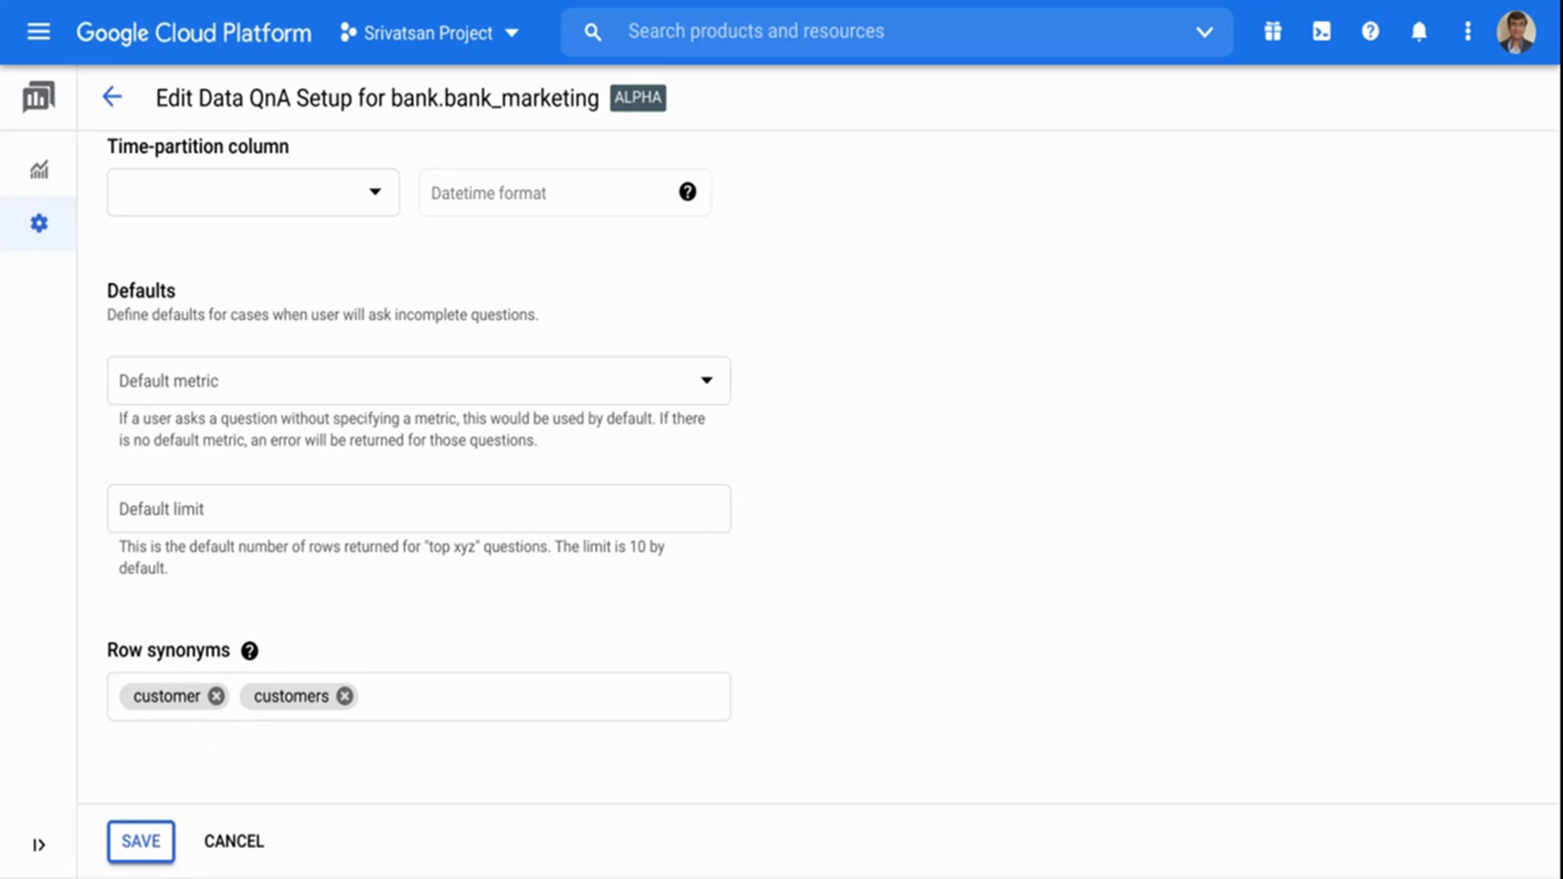
pyautogui.click(146, 842)
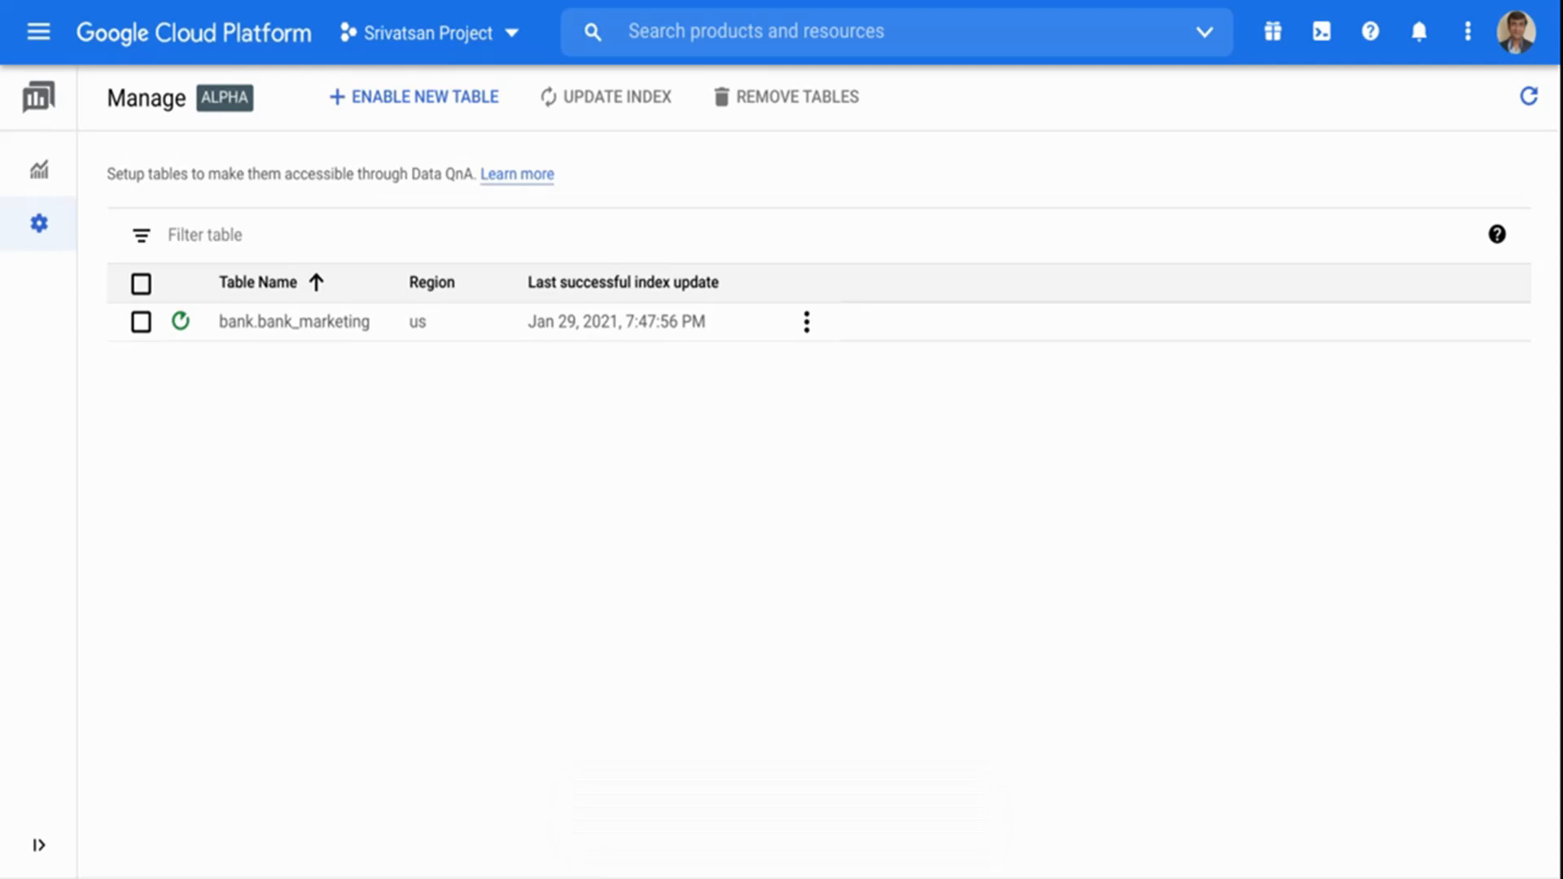
# Search the cloud products for "bigquery" and open BigQuery.
pyautogui.click(692, 35)
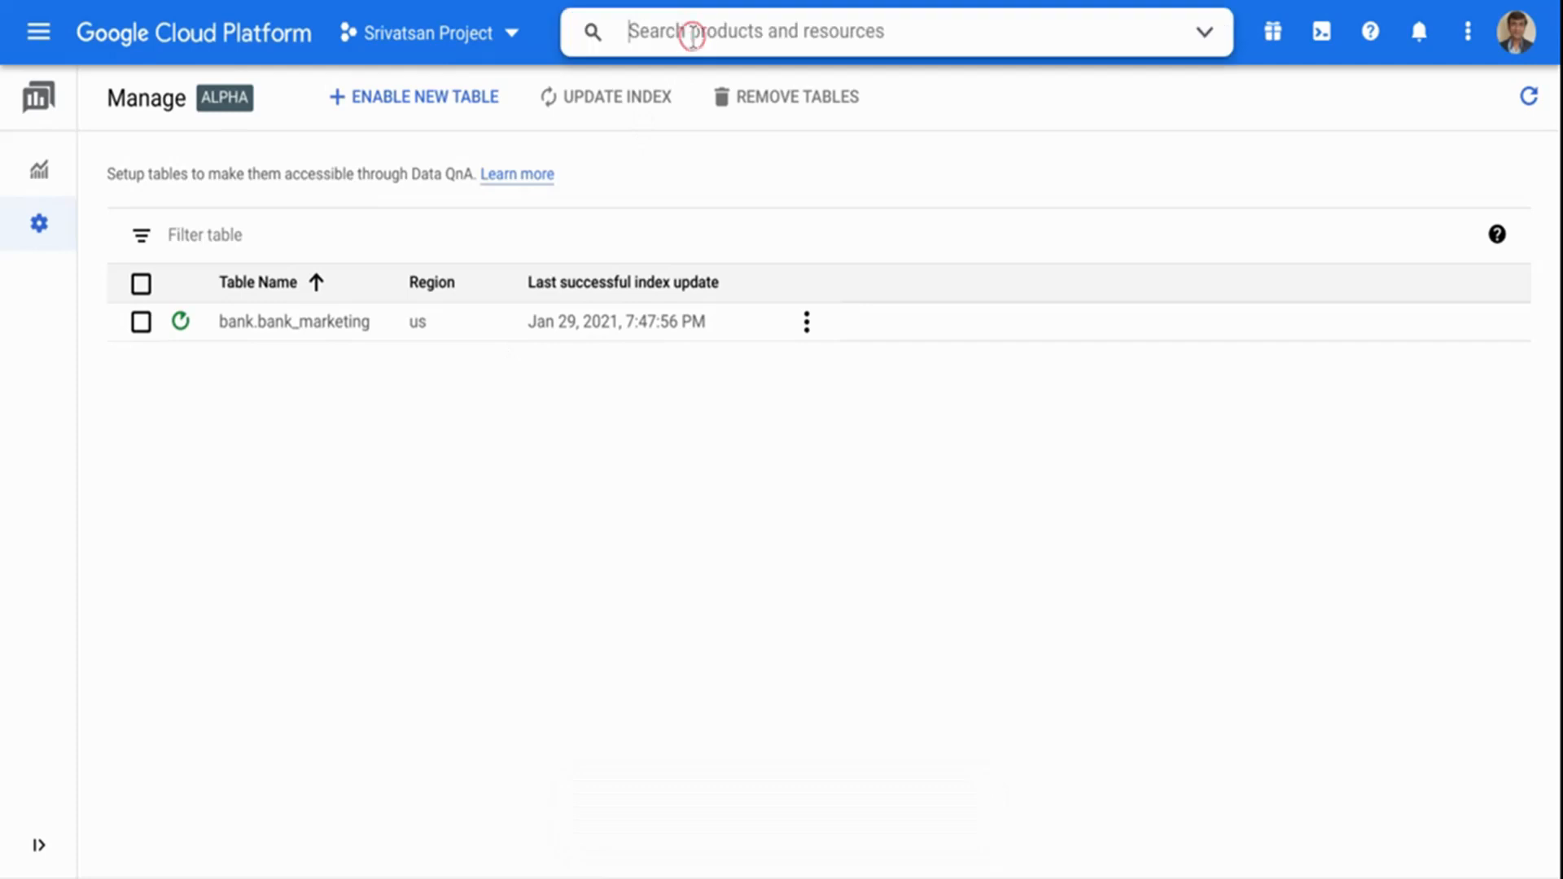
pyautogui.write('bigquer')
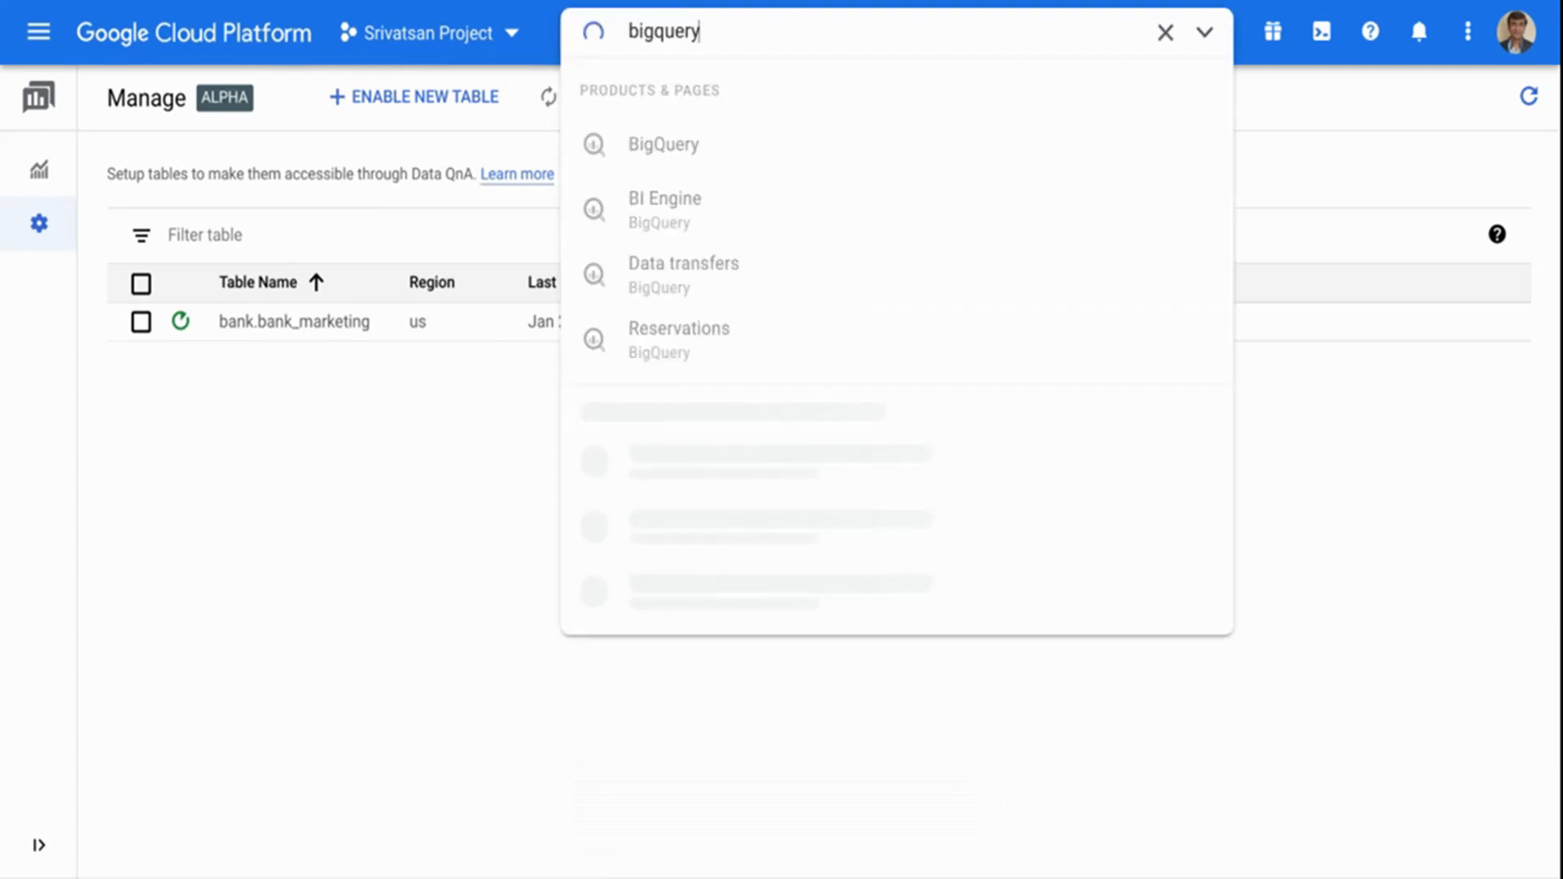
pyautogui.write('y')
pyautogui.press('Return')
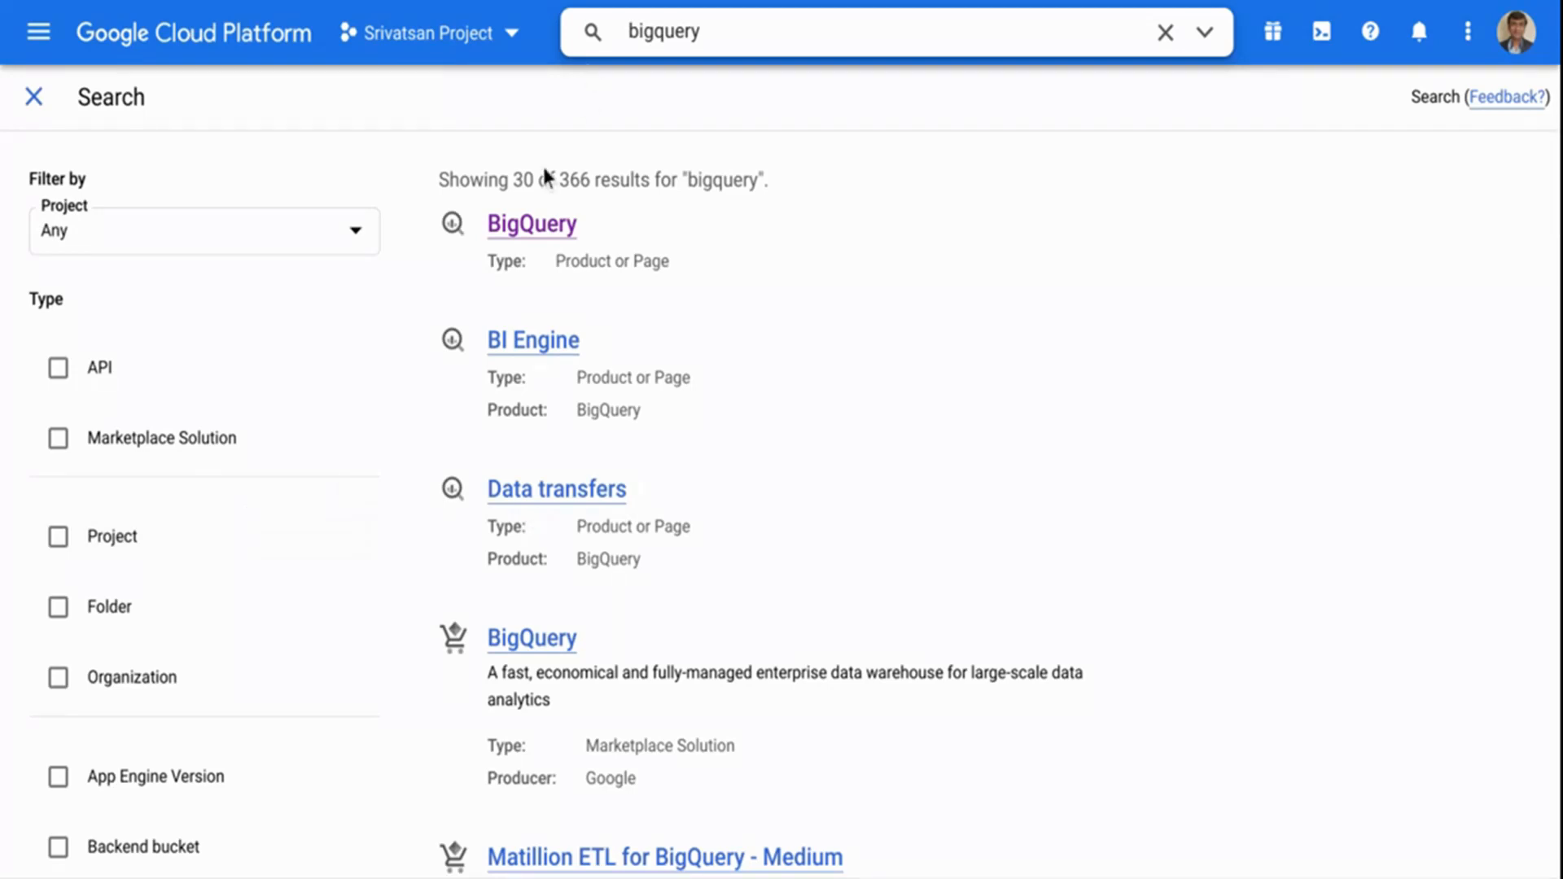
pyautogui.click(519, 234)
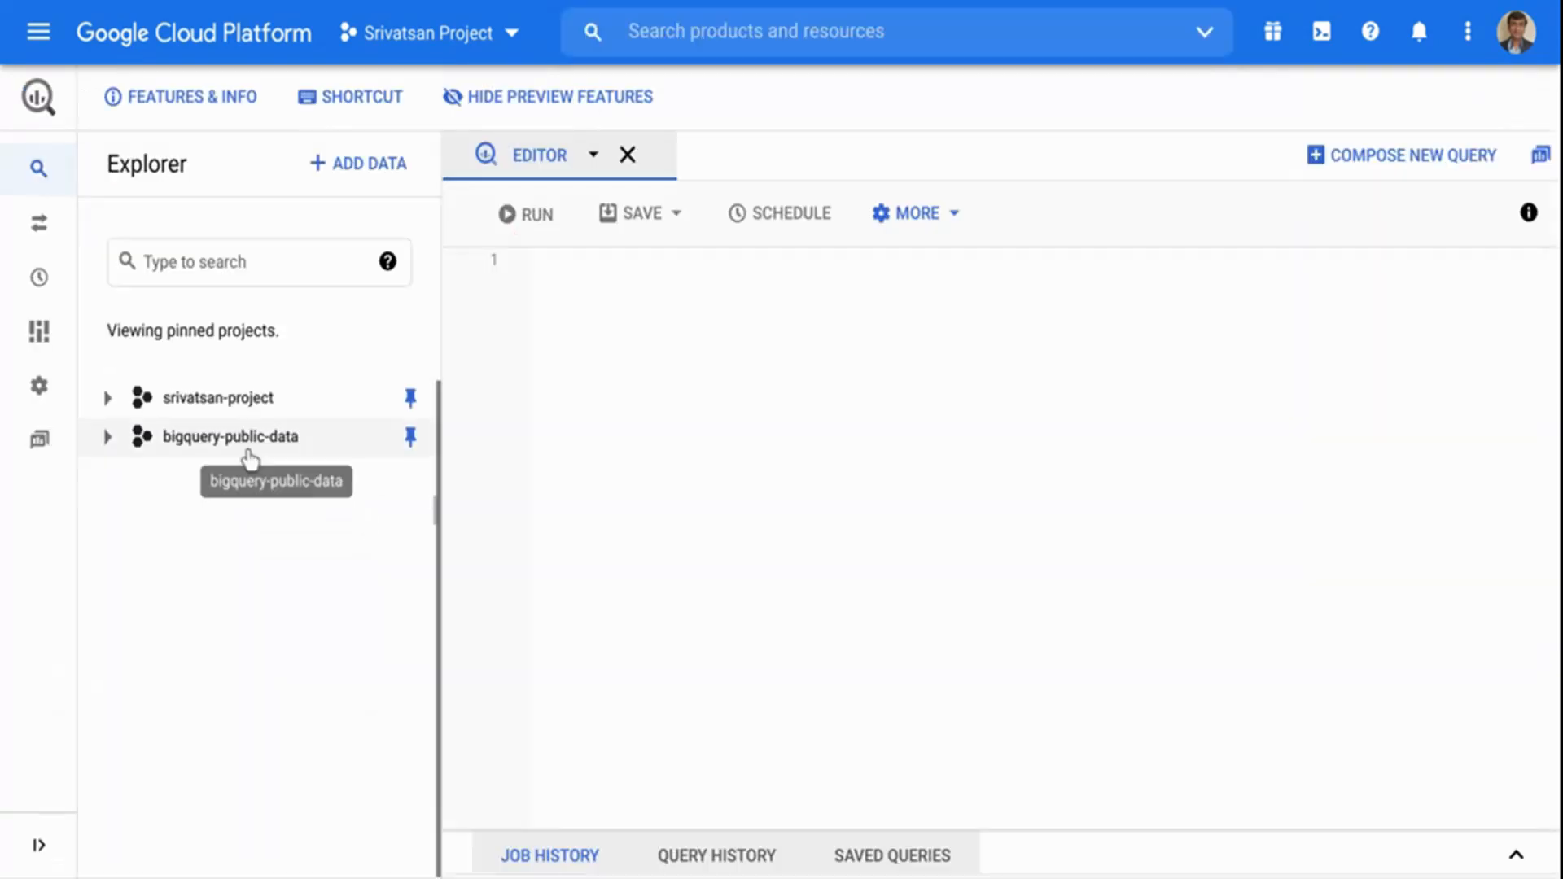
# Open the bank_marketing table from the bank dataset in the pinned personal project.
pyautogui.click(108, 397)
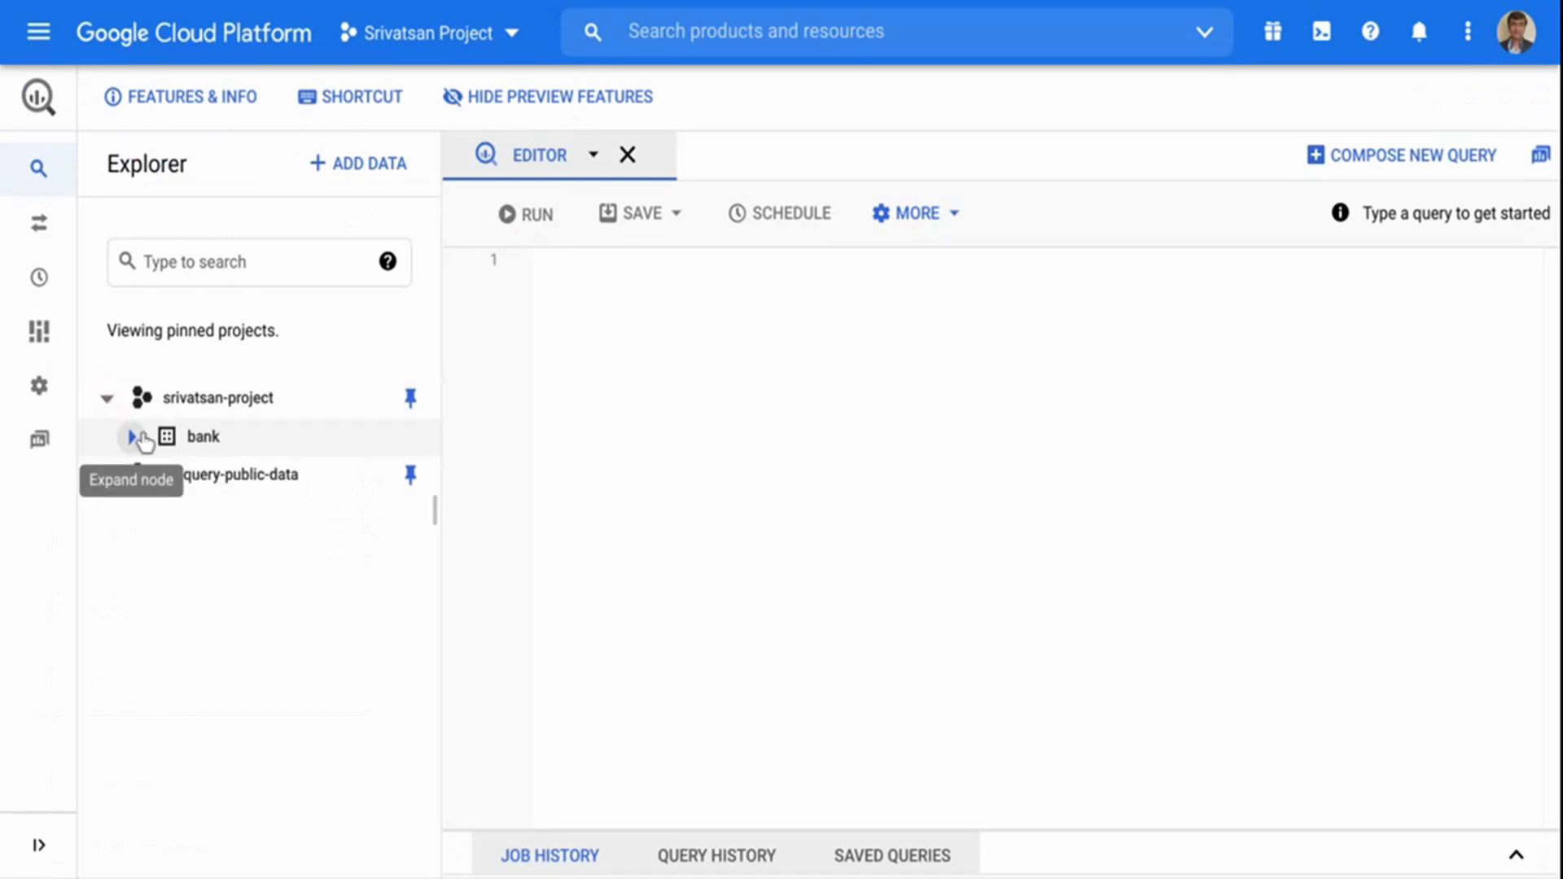
pyautogui.click(139, 439)
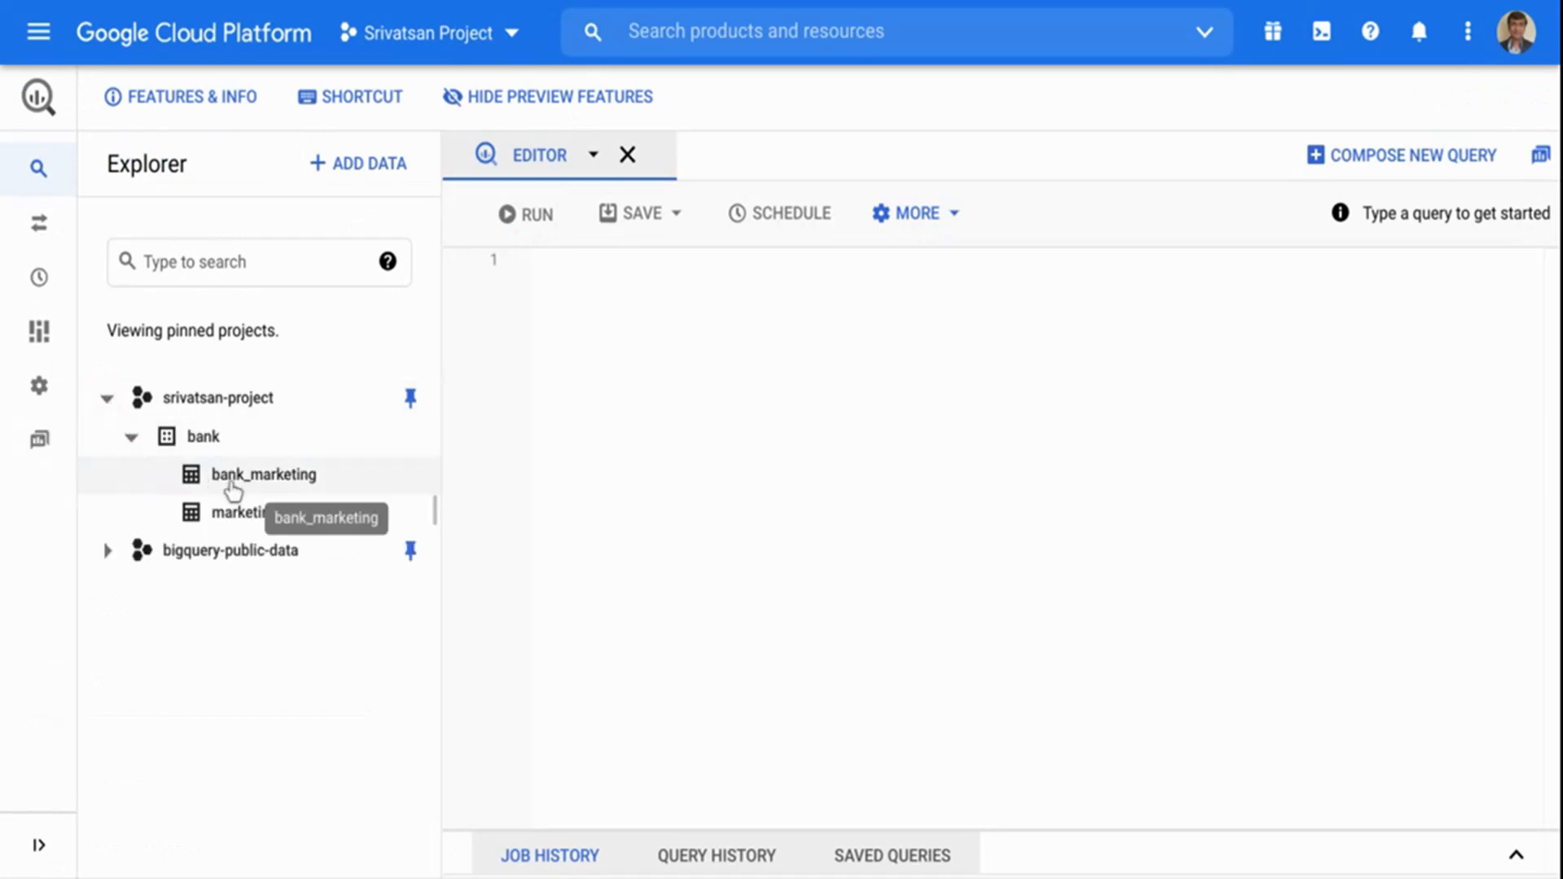
pyautogui.click(231, 484)
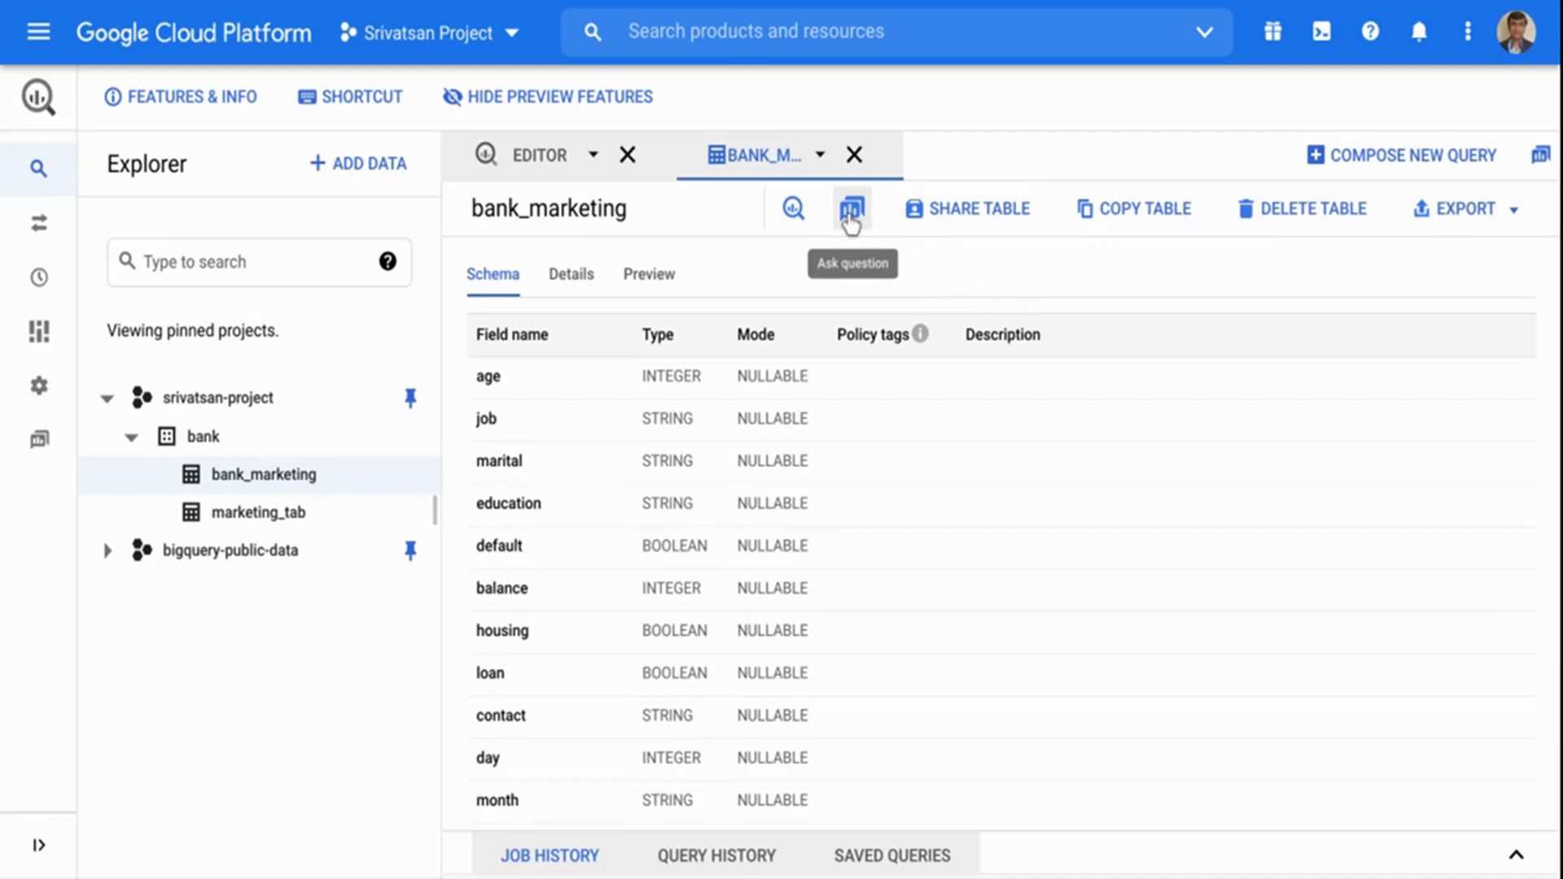
pyautogui.click(532, 150)
pyautogui.click(696, 374)
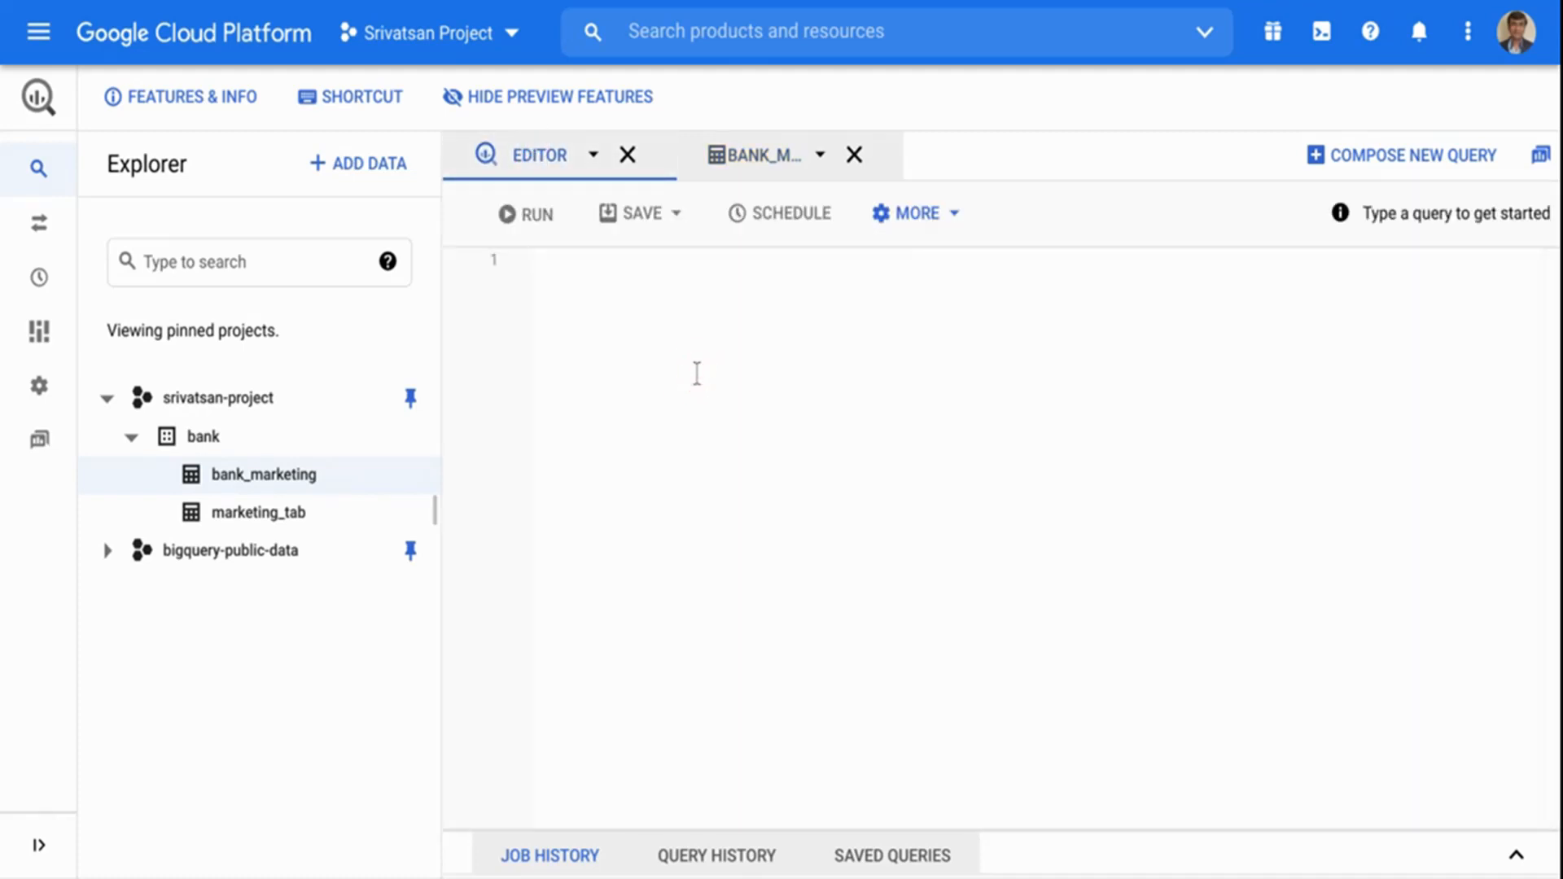
pyautogui.click(755, 168)
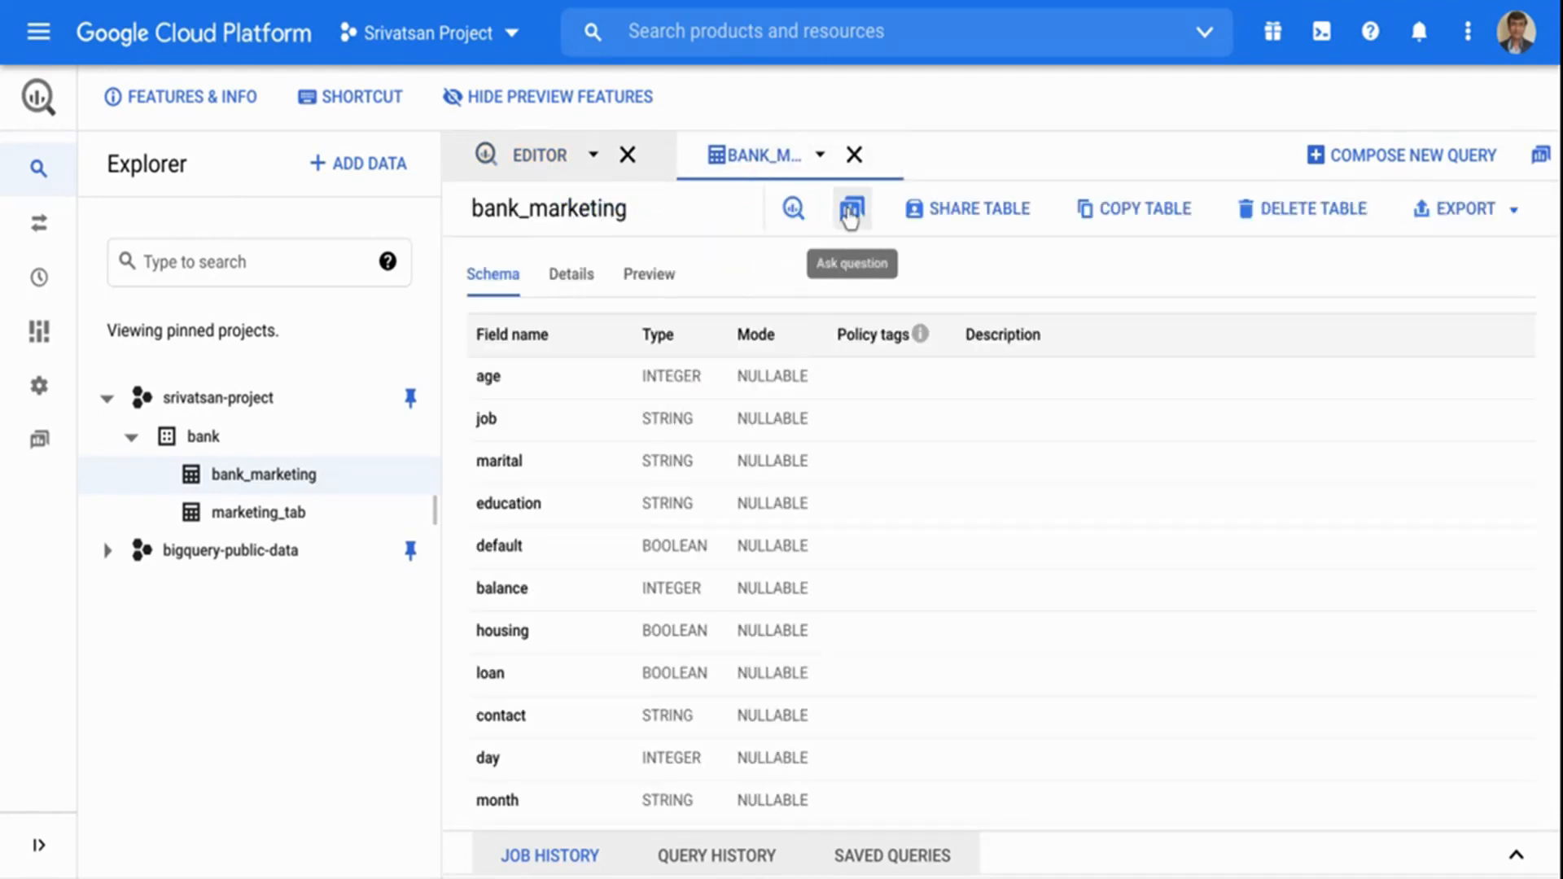
# Start a natural language query on bank_marketing and check which tables are available, keeping bank.bank_marketing selected.
pyautogui.click(850, 215)
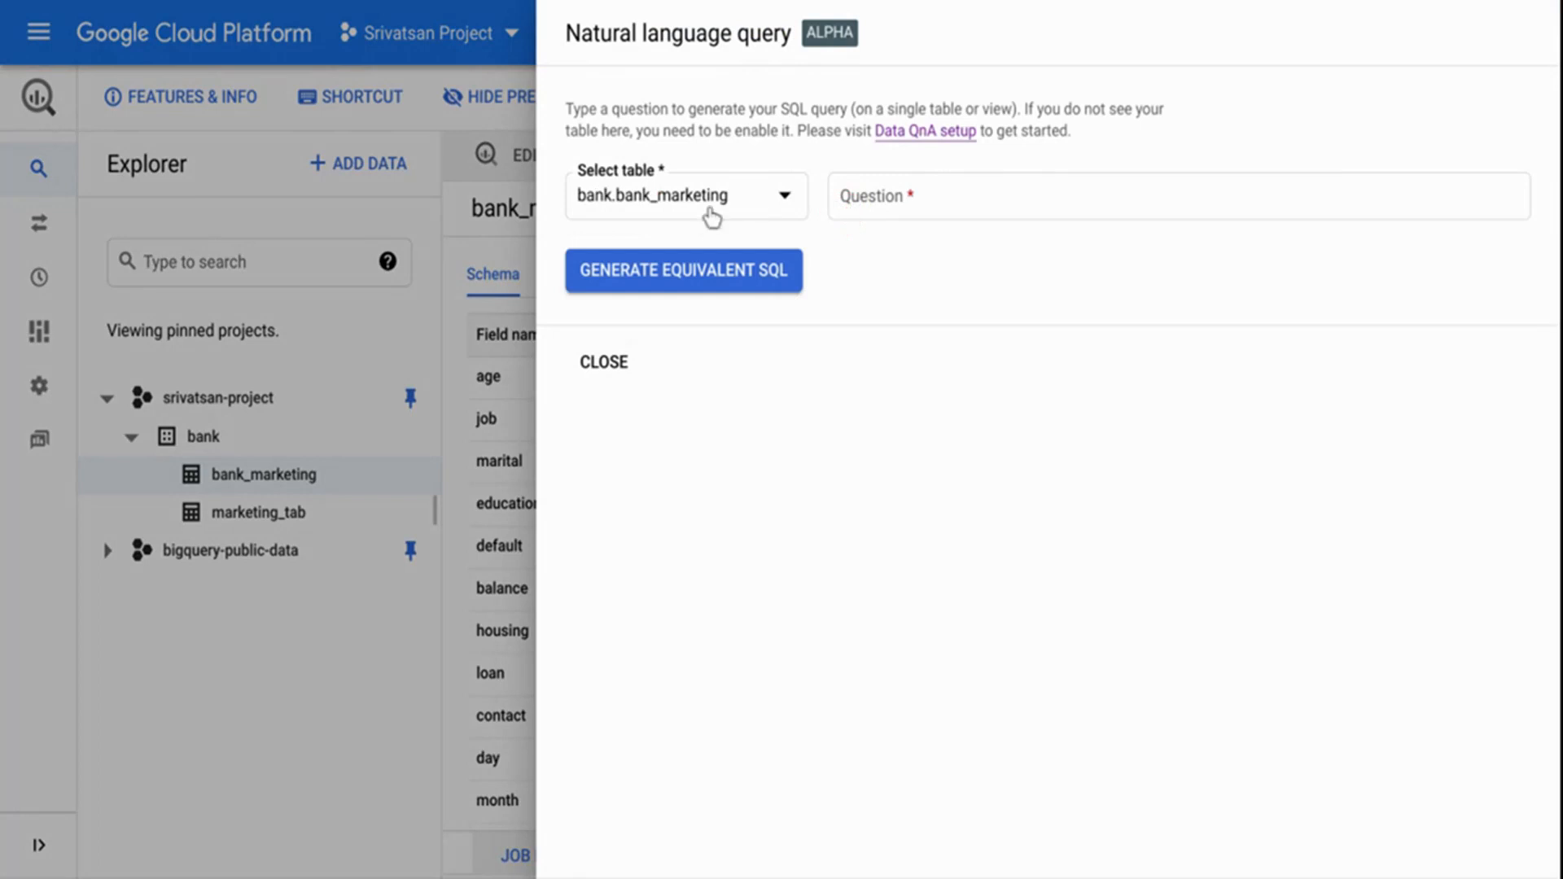
pyautogui.click(755, 214)
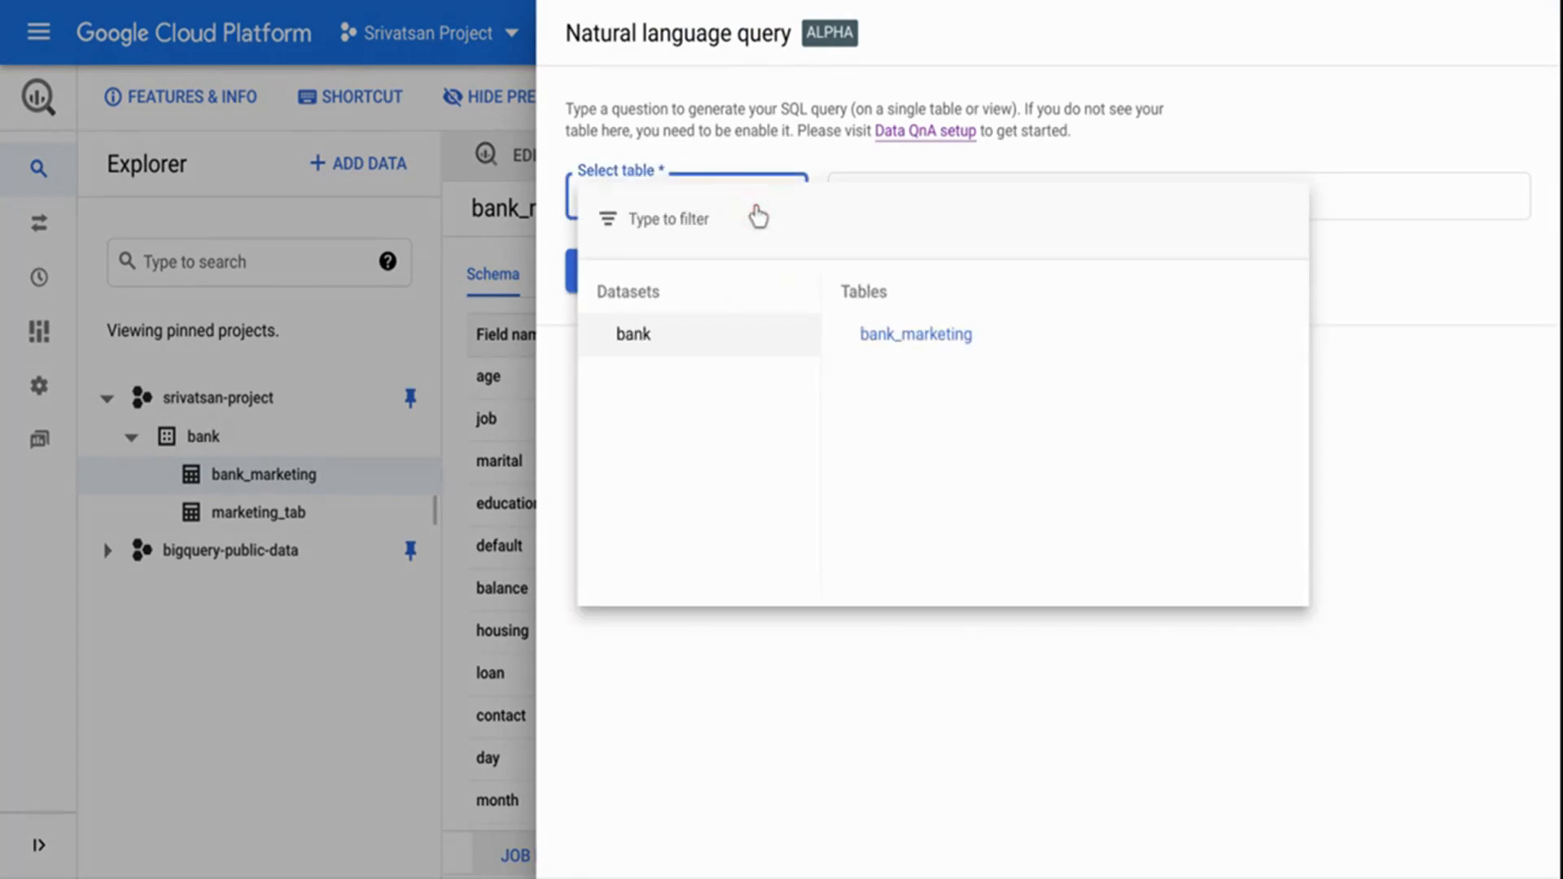
pyautogui.click(949, 654)
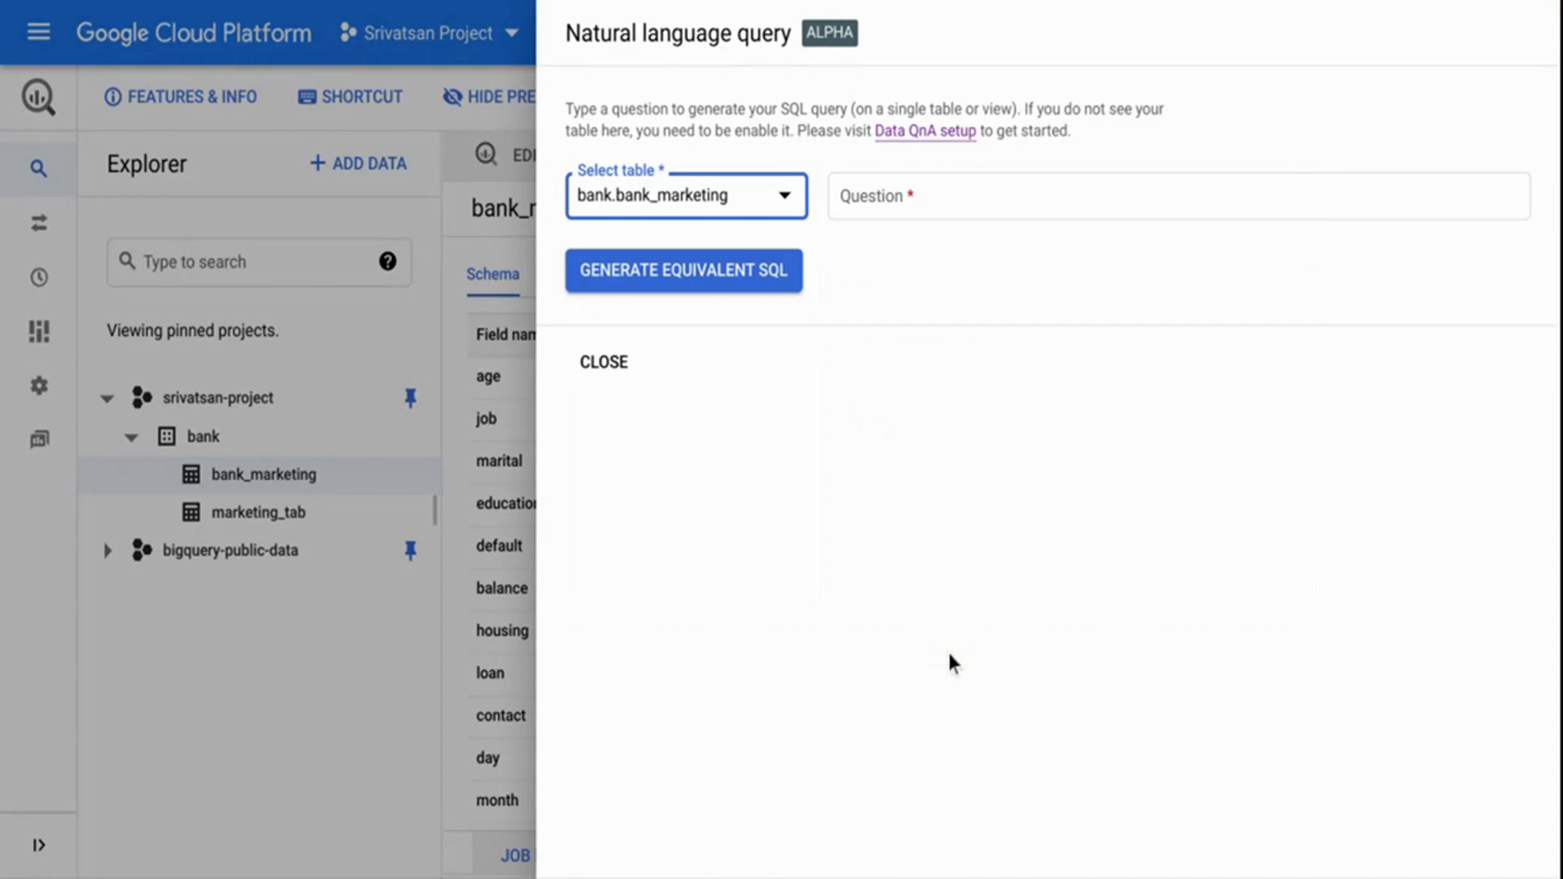
# Ask the question "average age when target is true" and generate its equivalent SQL.
pyautogui.click(920, 204)
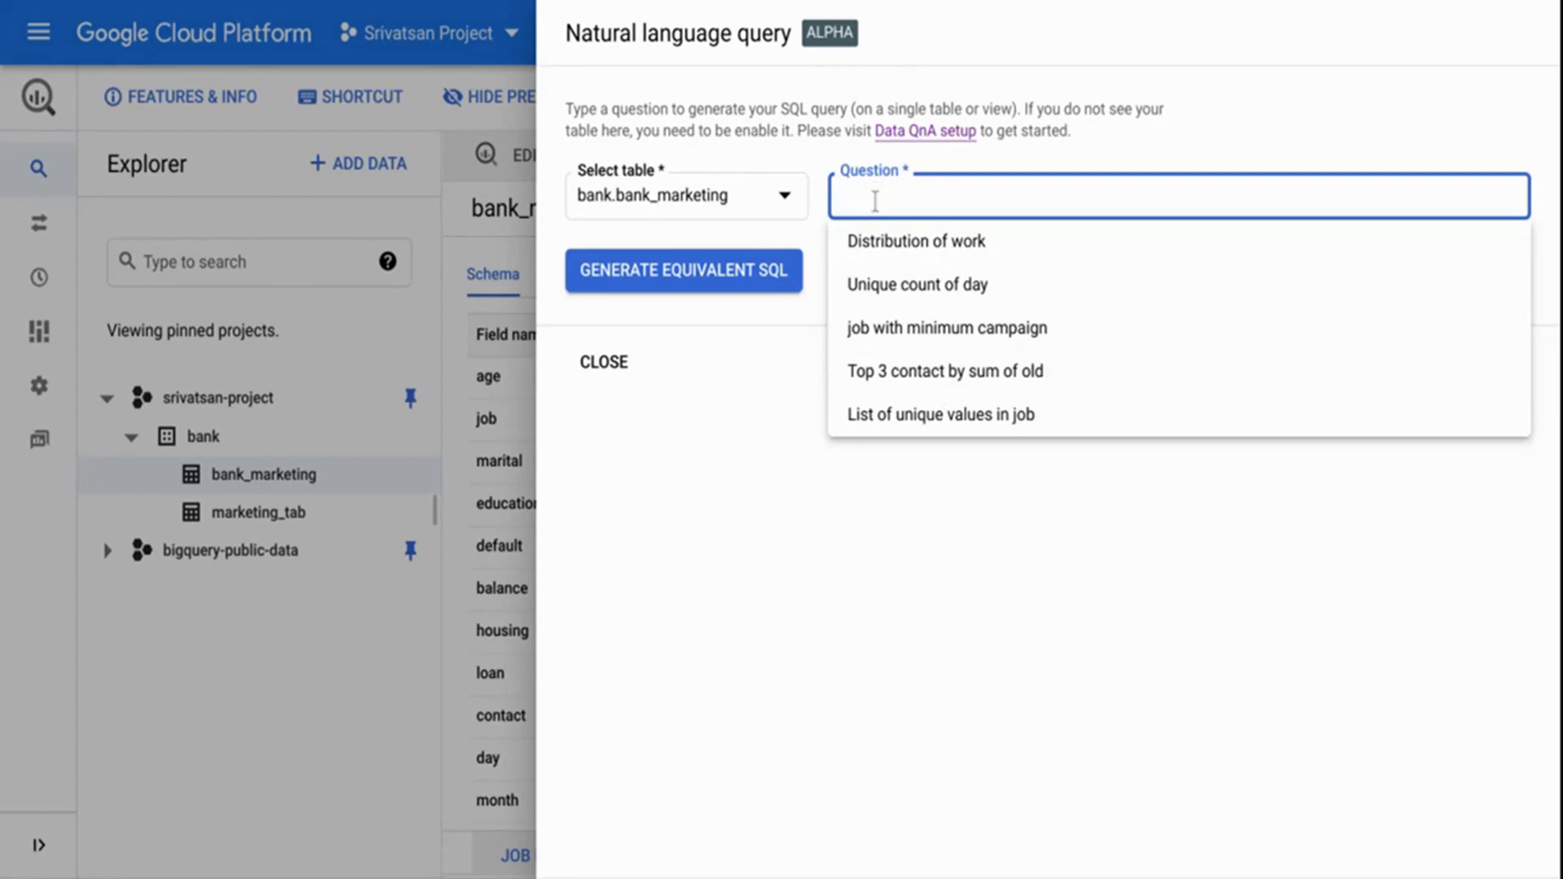
pyautogui.write('average age ')
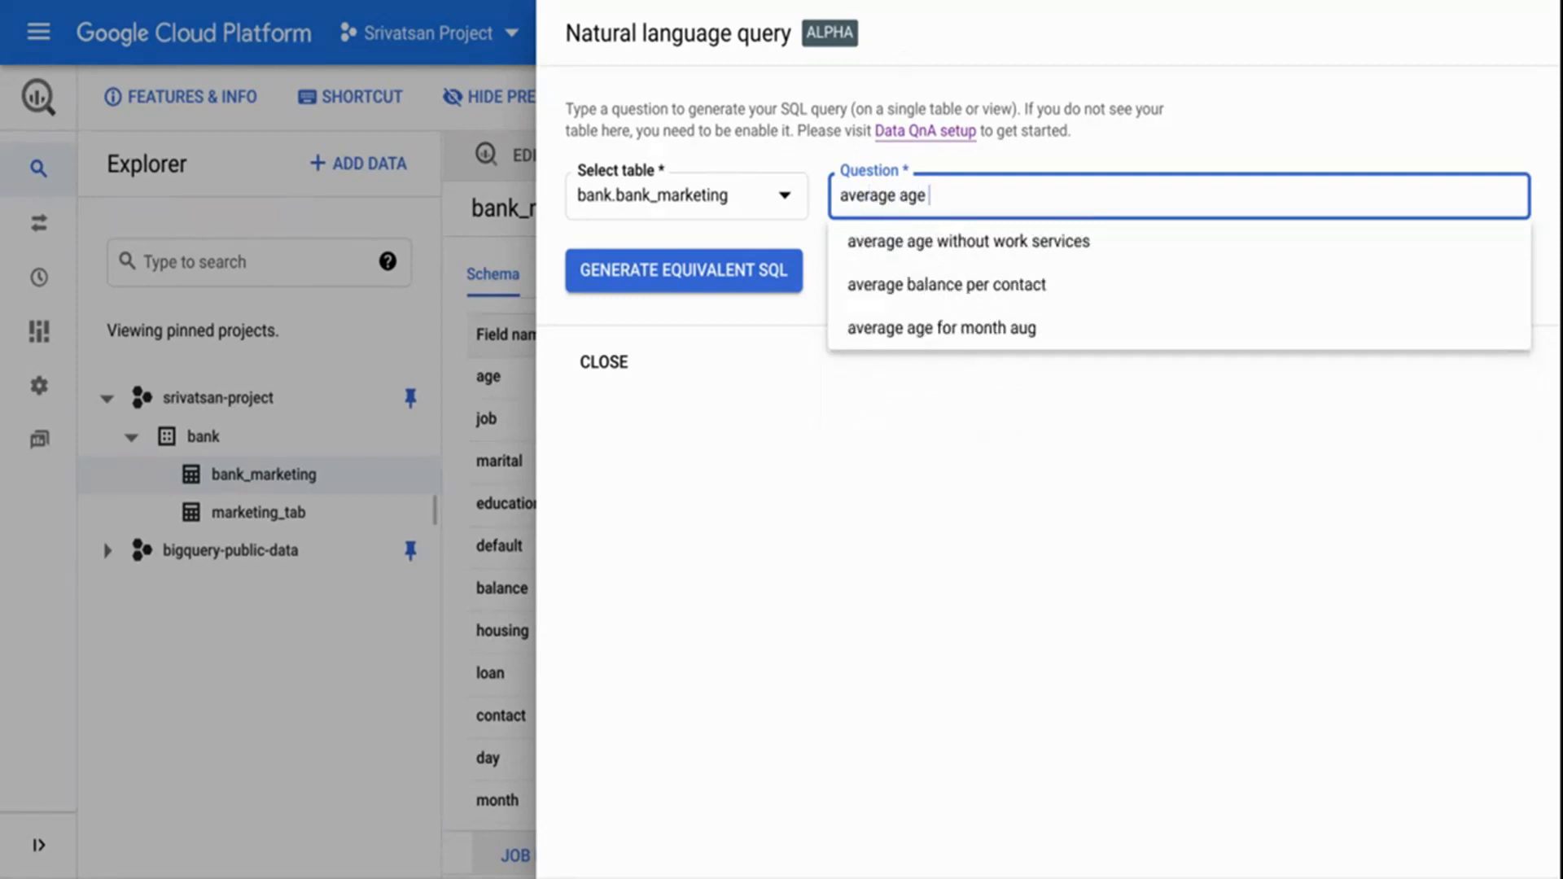
pyautogui.write('when target is true')
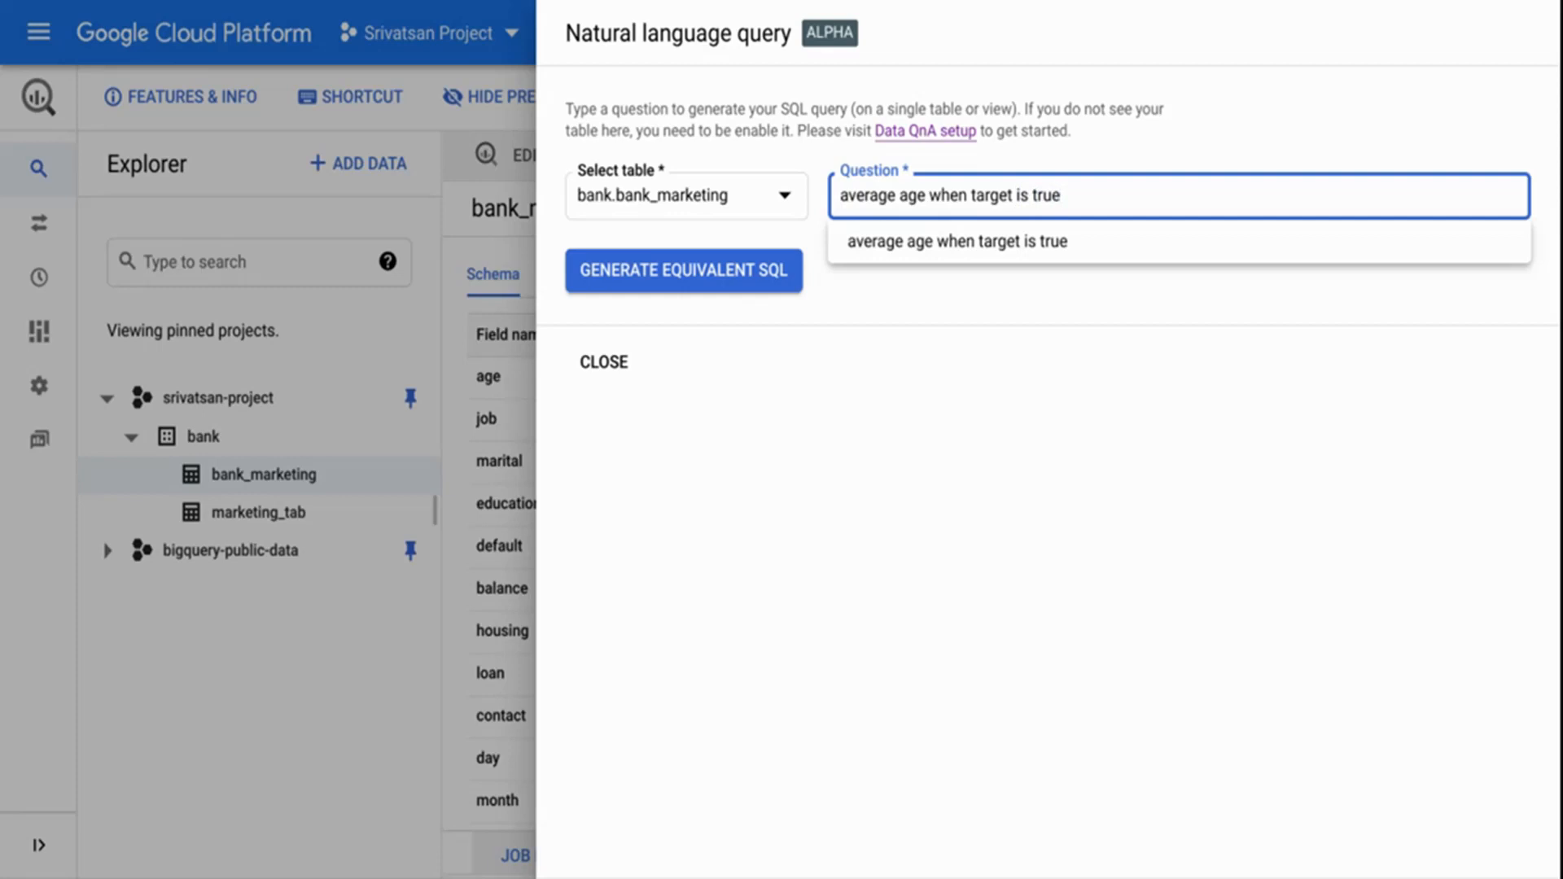
pyautogui.press('Return')
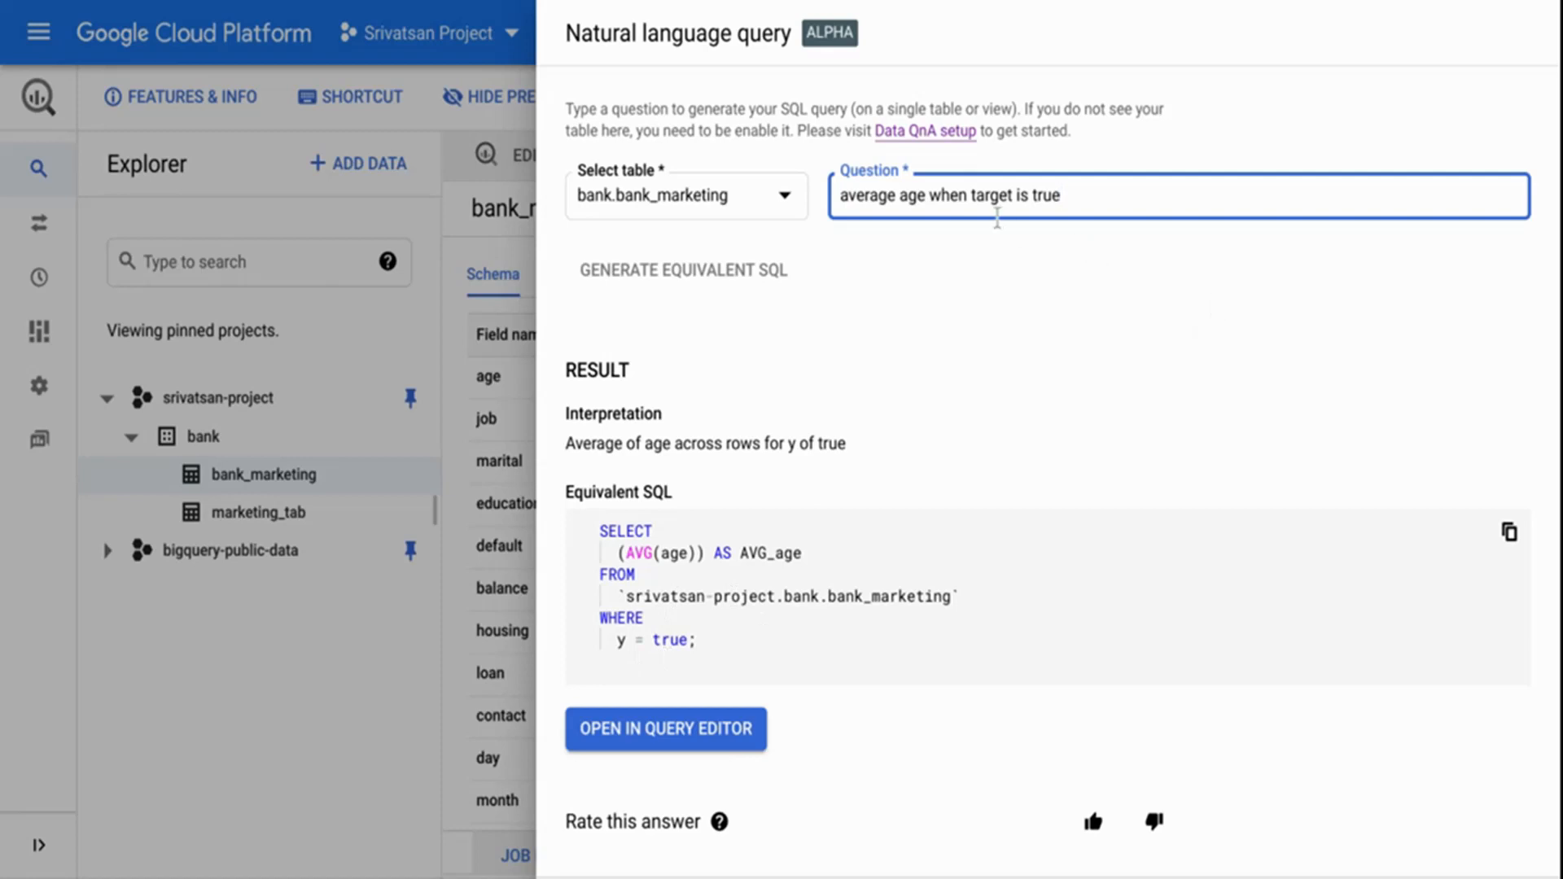
# Open the generated average-age SQL in the query editor, run it and enlarge the results area.
pyautogui.click(646, 739)
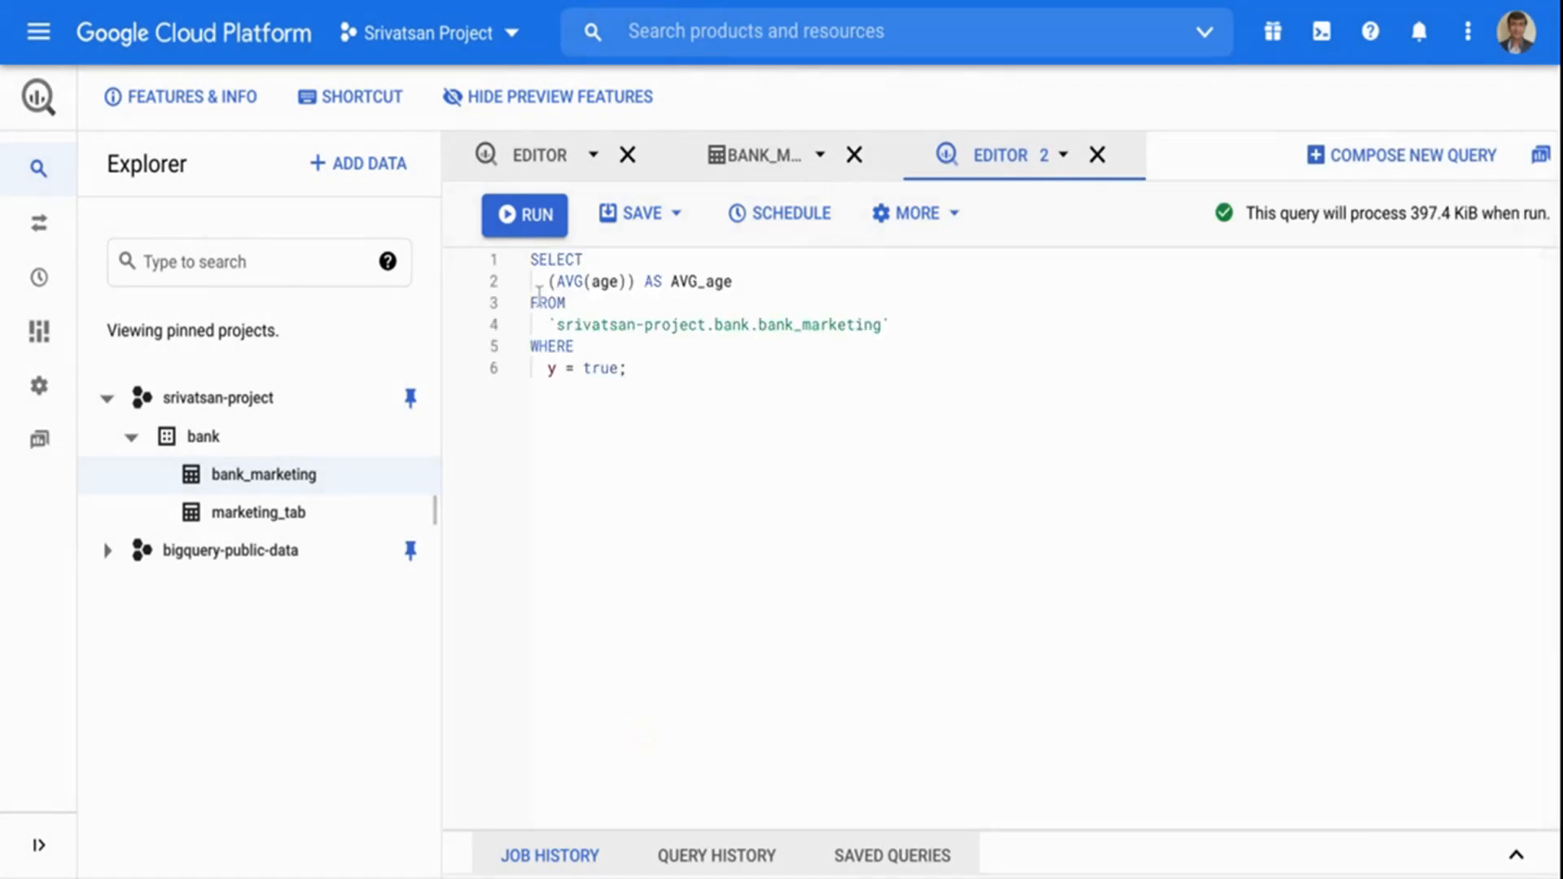
pyautogui.click(525, 216)
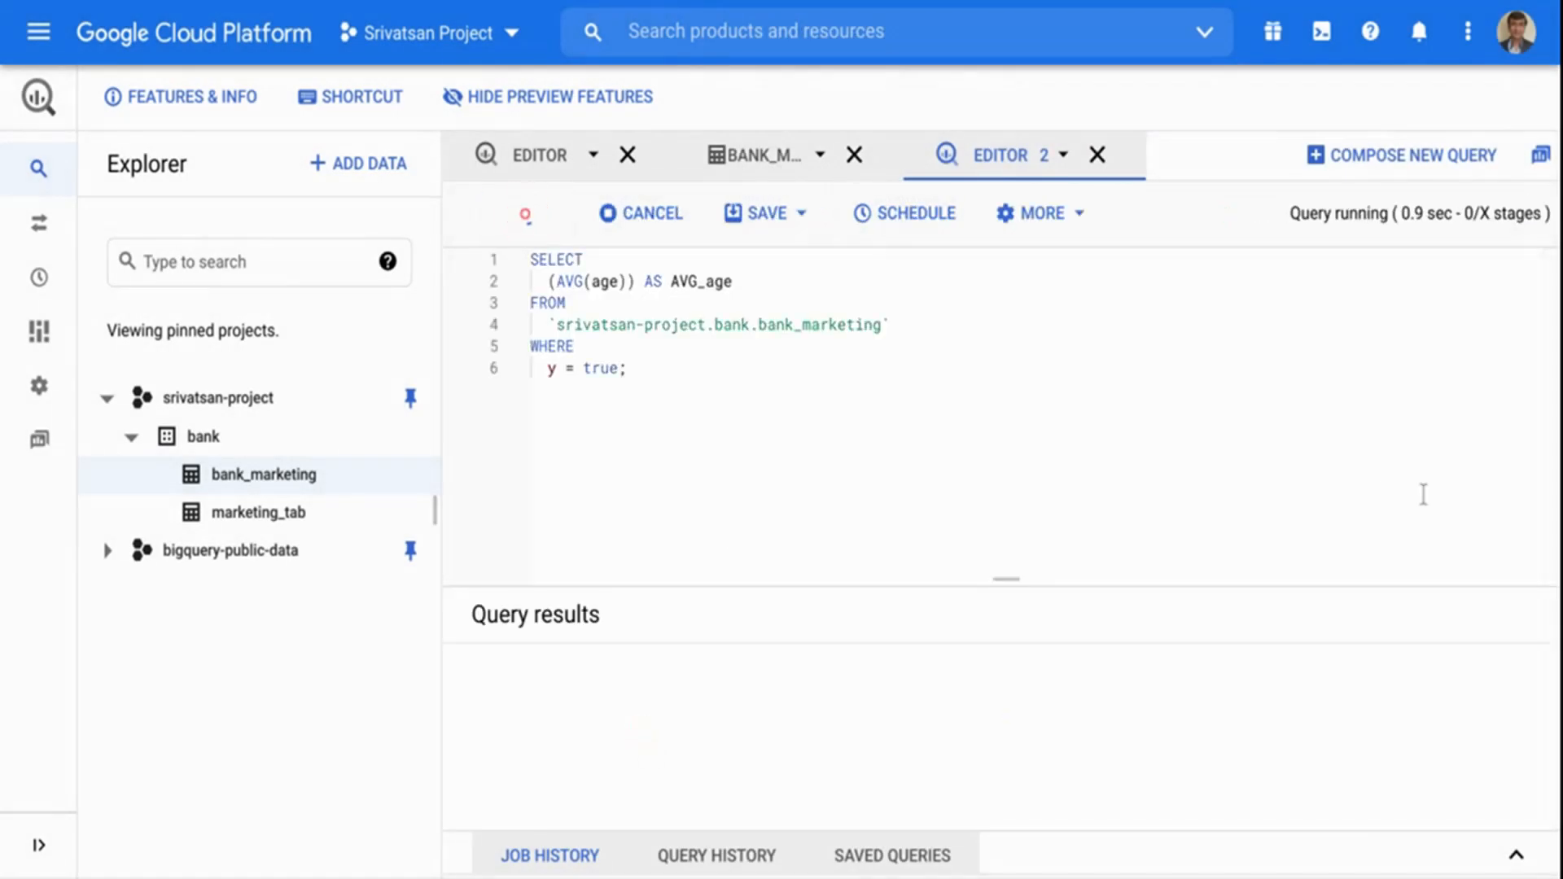
pyautogui.moveTo(1007, 585); pyautogui.dragTo(1004, 493)
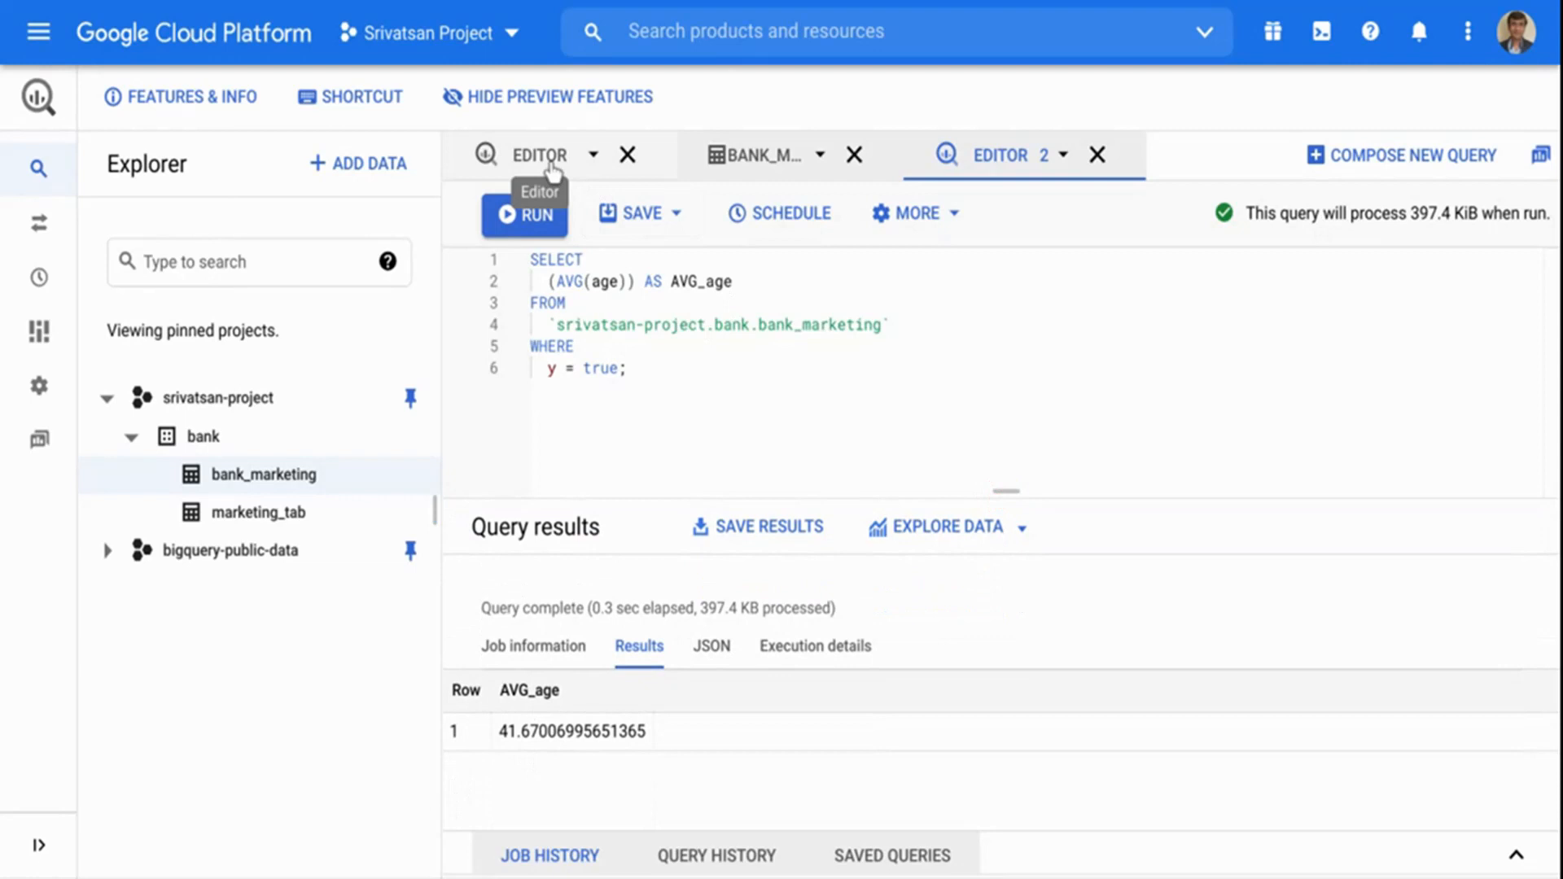
# Return to the bank_marketing table and start a new natural language query on it.
pyautogui.click(289, 482)
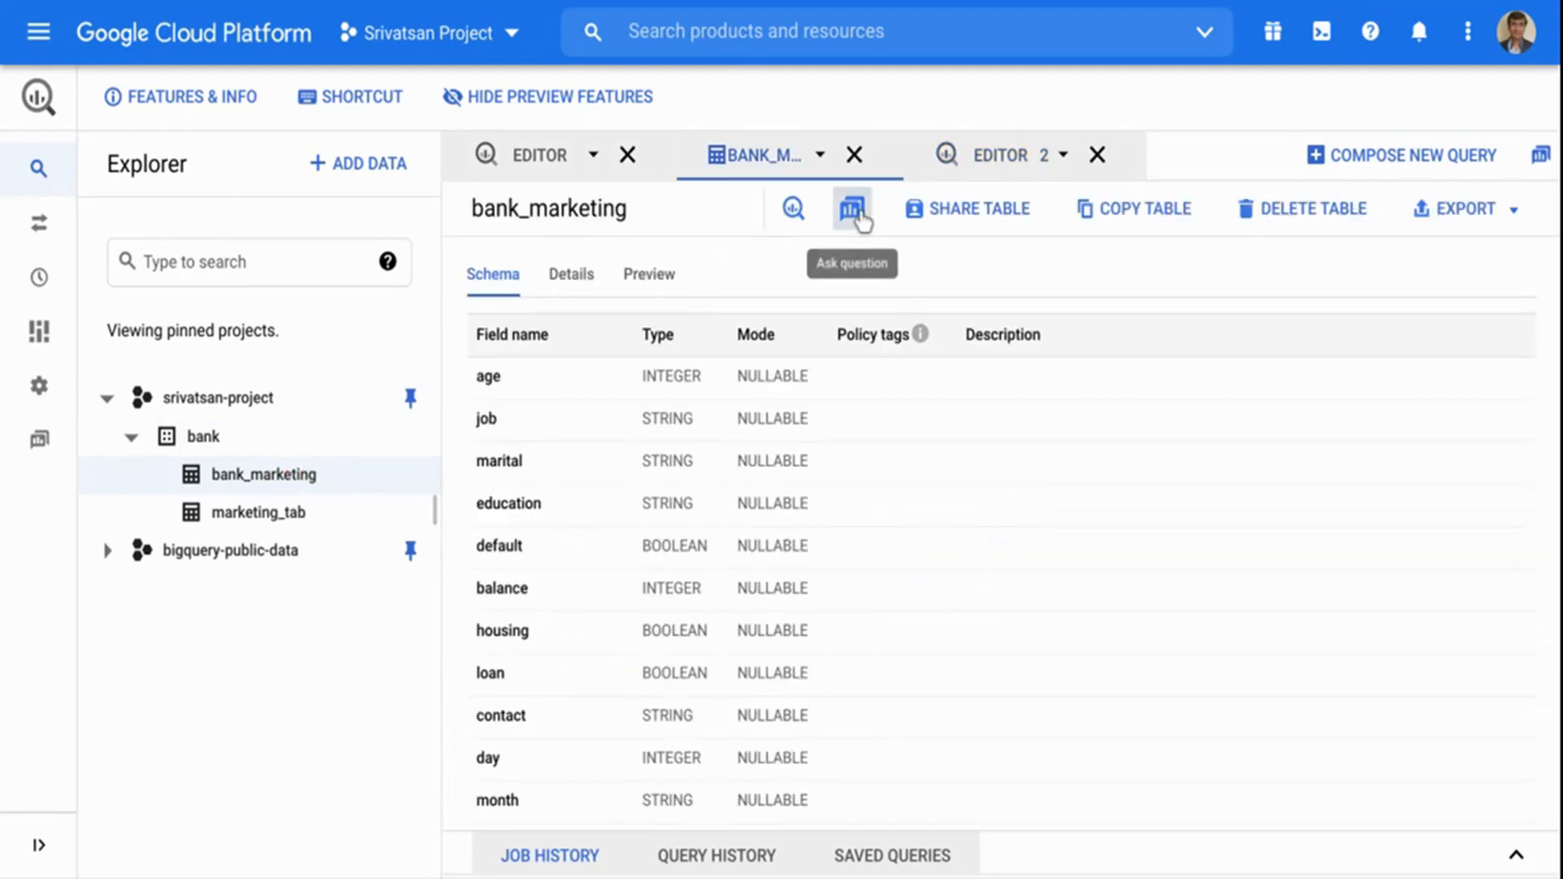
pyautogui.click(852, 210)
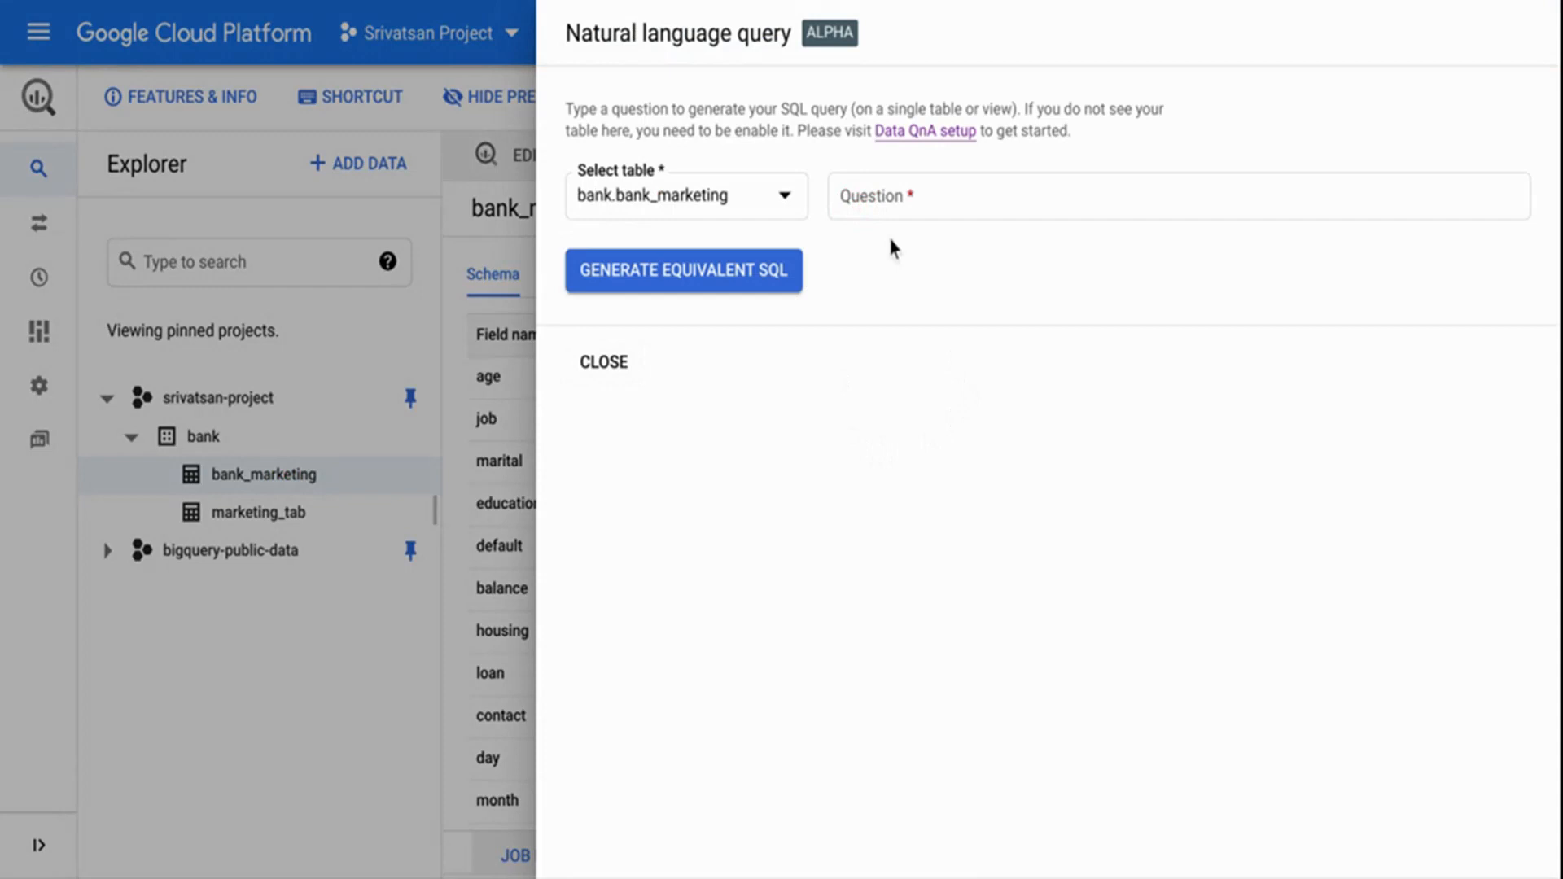
pyautogui.click(883, 196)
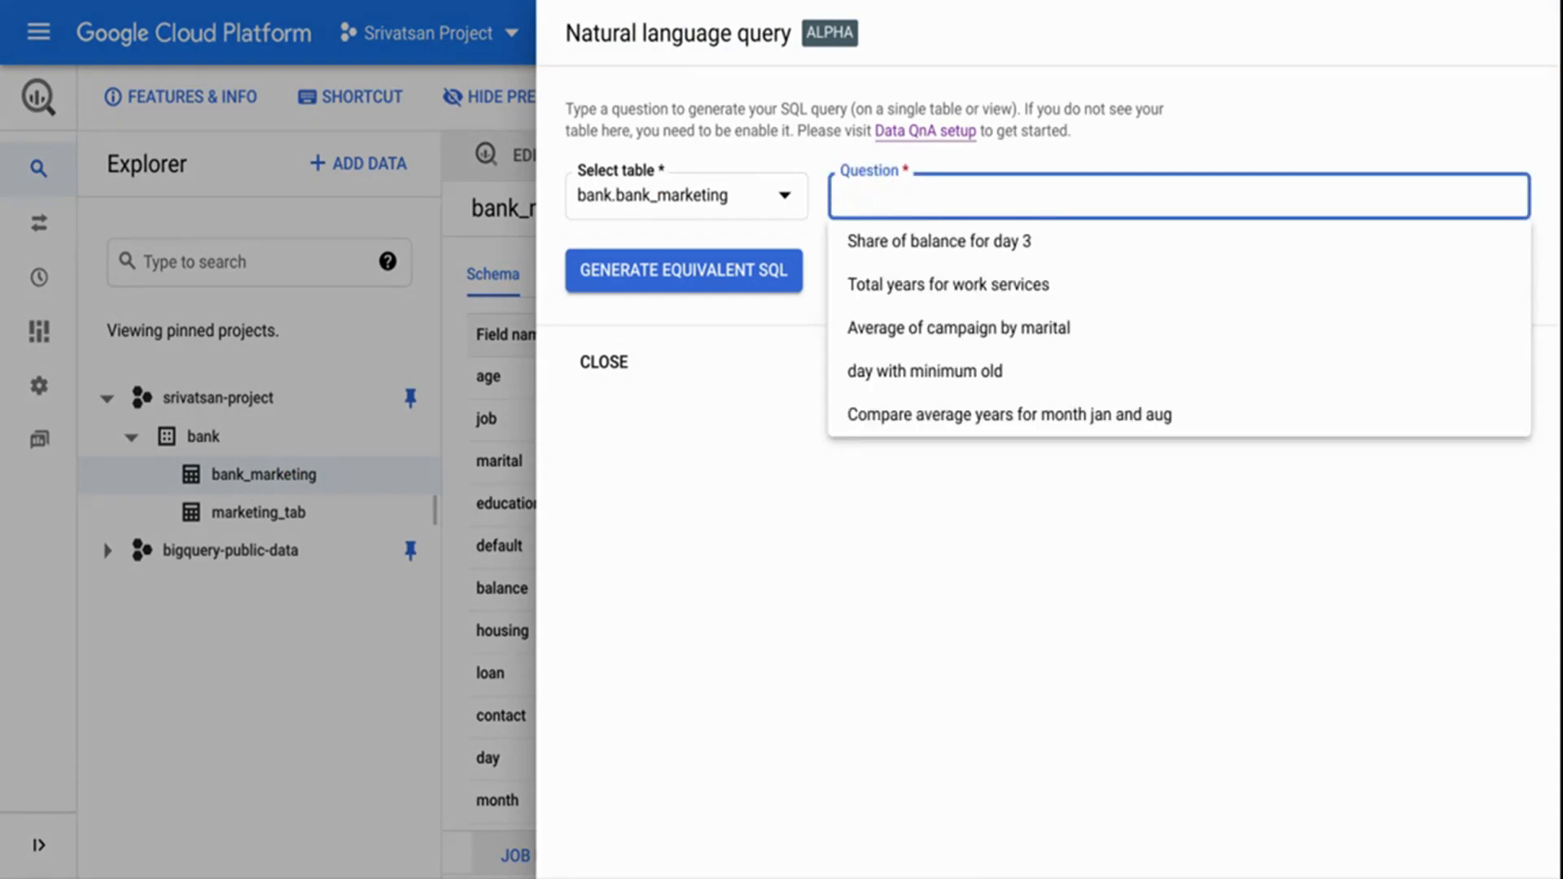
# Ask the question "count rows by month where target is true" and generate its equivalent SQL.
pyautogui.write('coount')
pyautogui.press('BackSpace')
pyautogui.press('BackSpace')
pyautogui.press('BackSpace')
pyautogui.press('BackSpace')
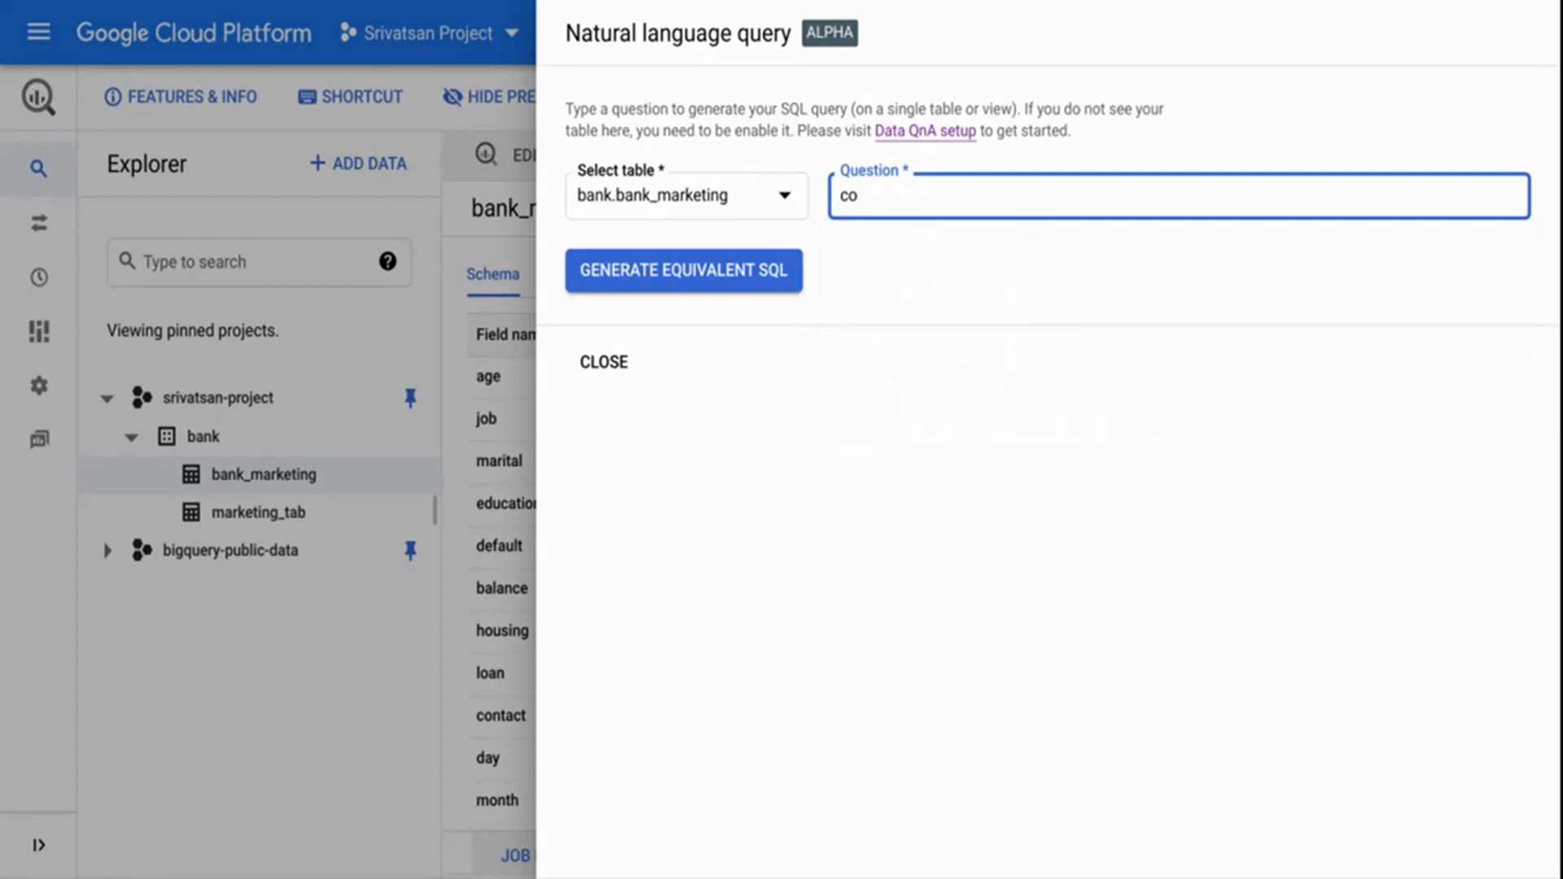
pyautogui.write('unt')
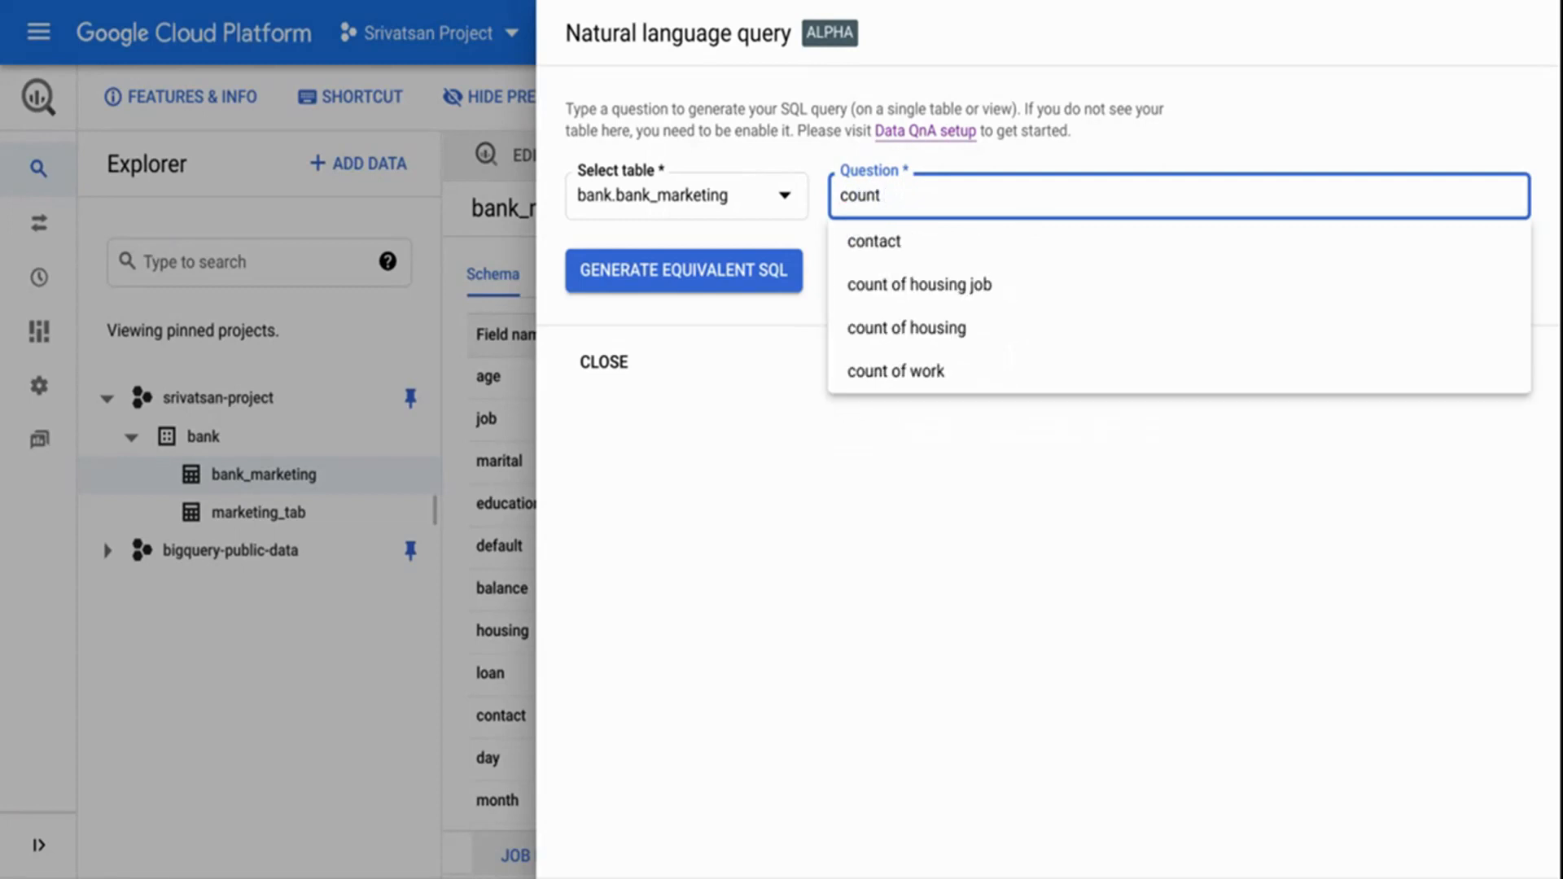
pyautogui.write(' w')
pyautogui.press('BackSpace')
pyautogui.write('rows by ')
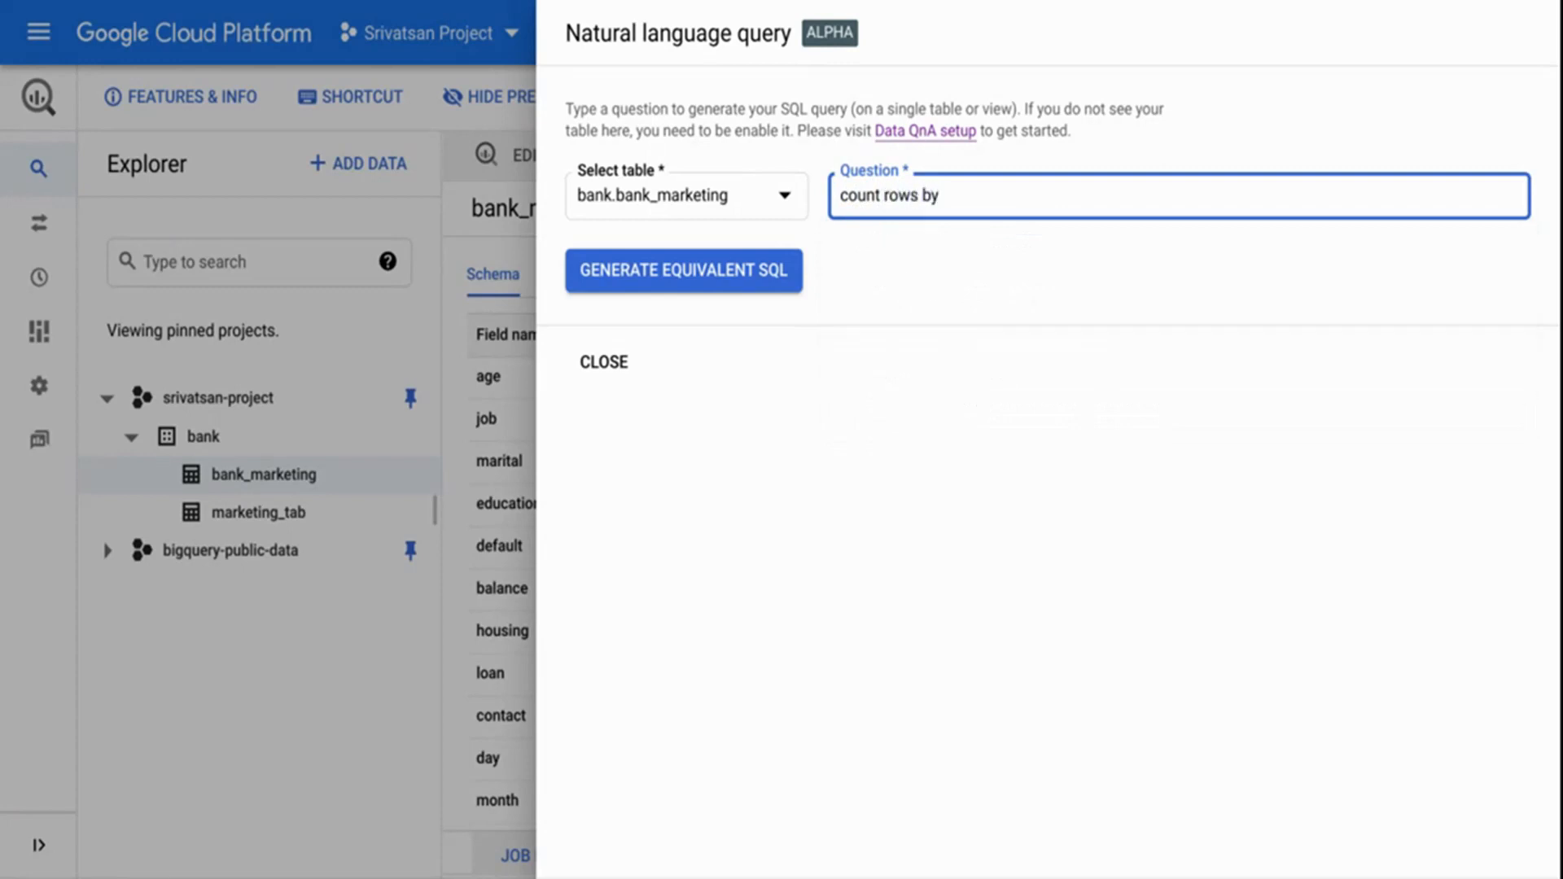
pyautogui.write('month whe')
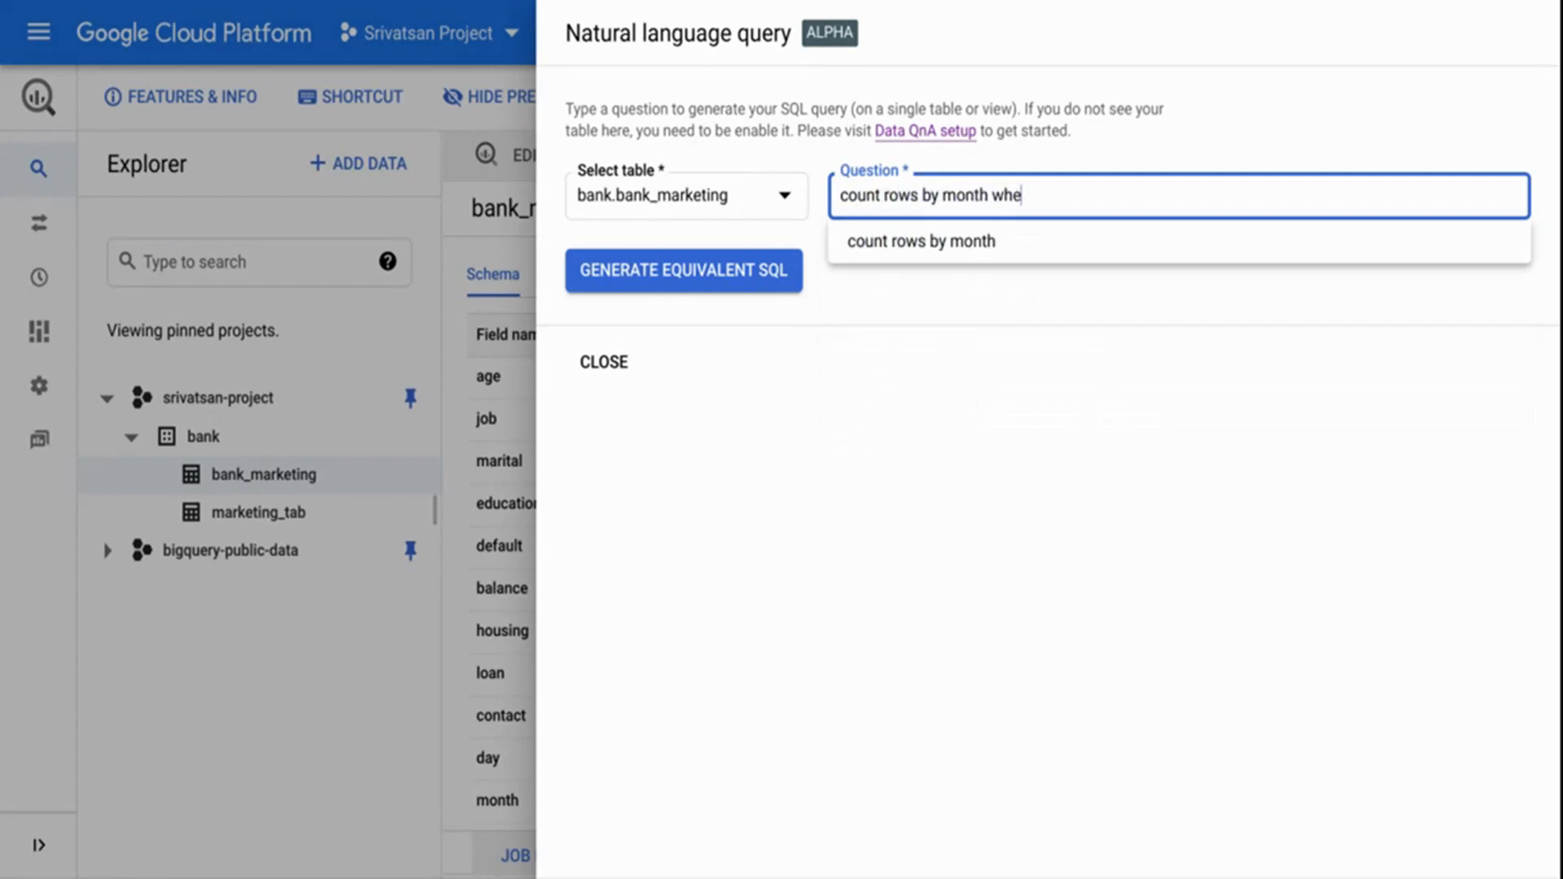
pyautogui.write('re targte')
pyautogui.press('BackSpace')
pyautogui.press('BackSpace')
pyautogui.write('et is')
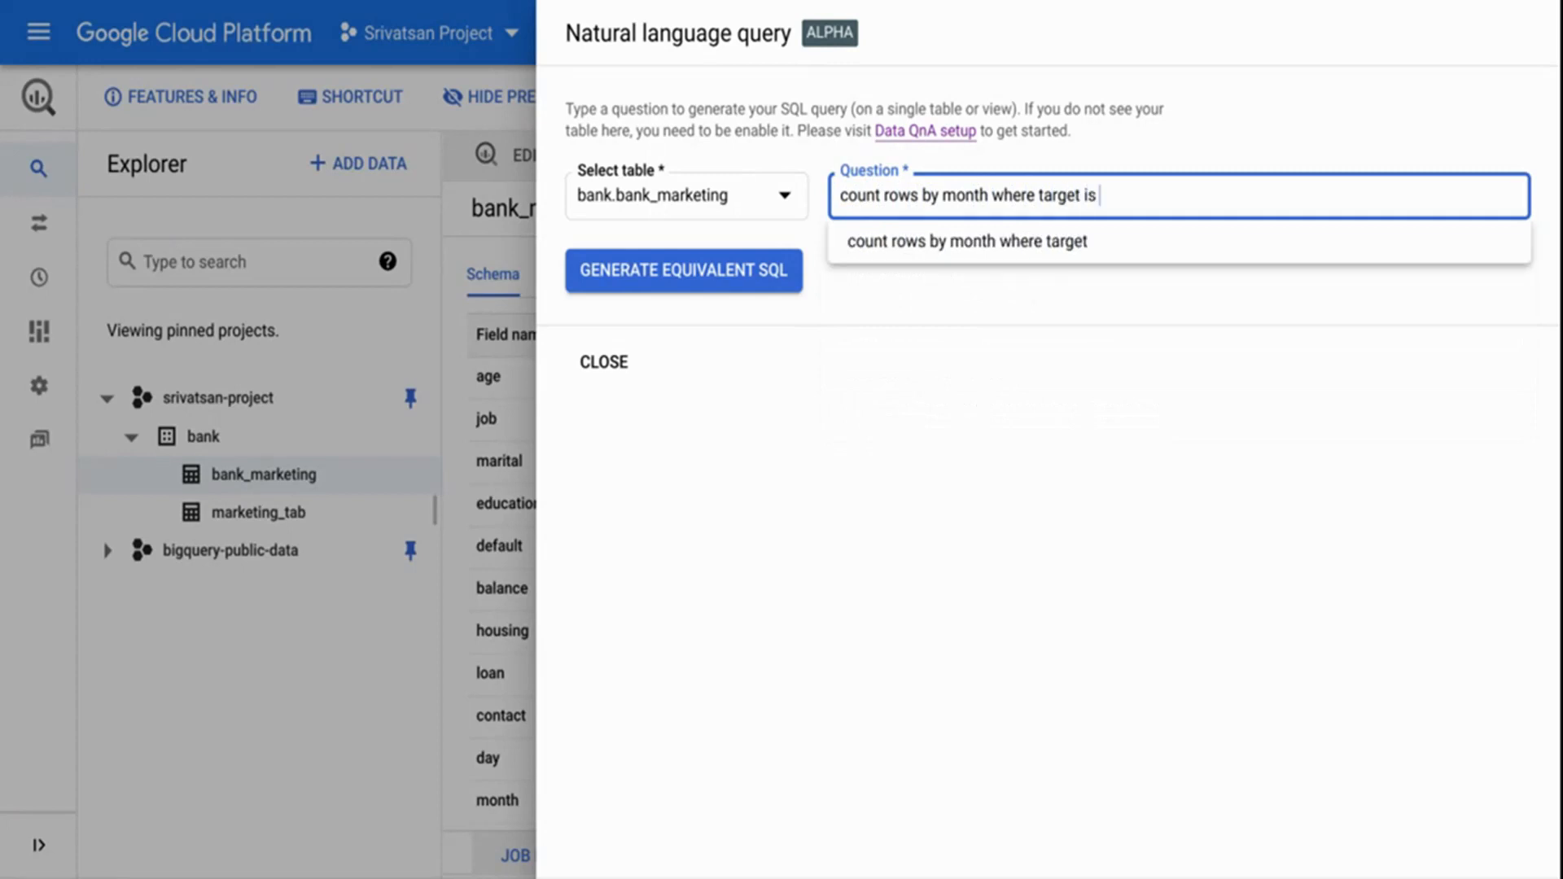
pyautogui.write(' true')
pyautogui.press('Return')
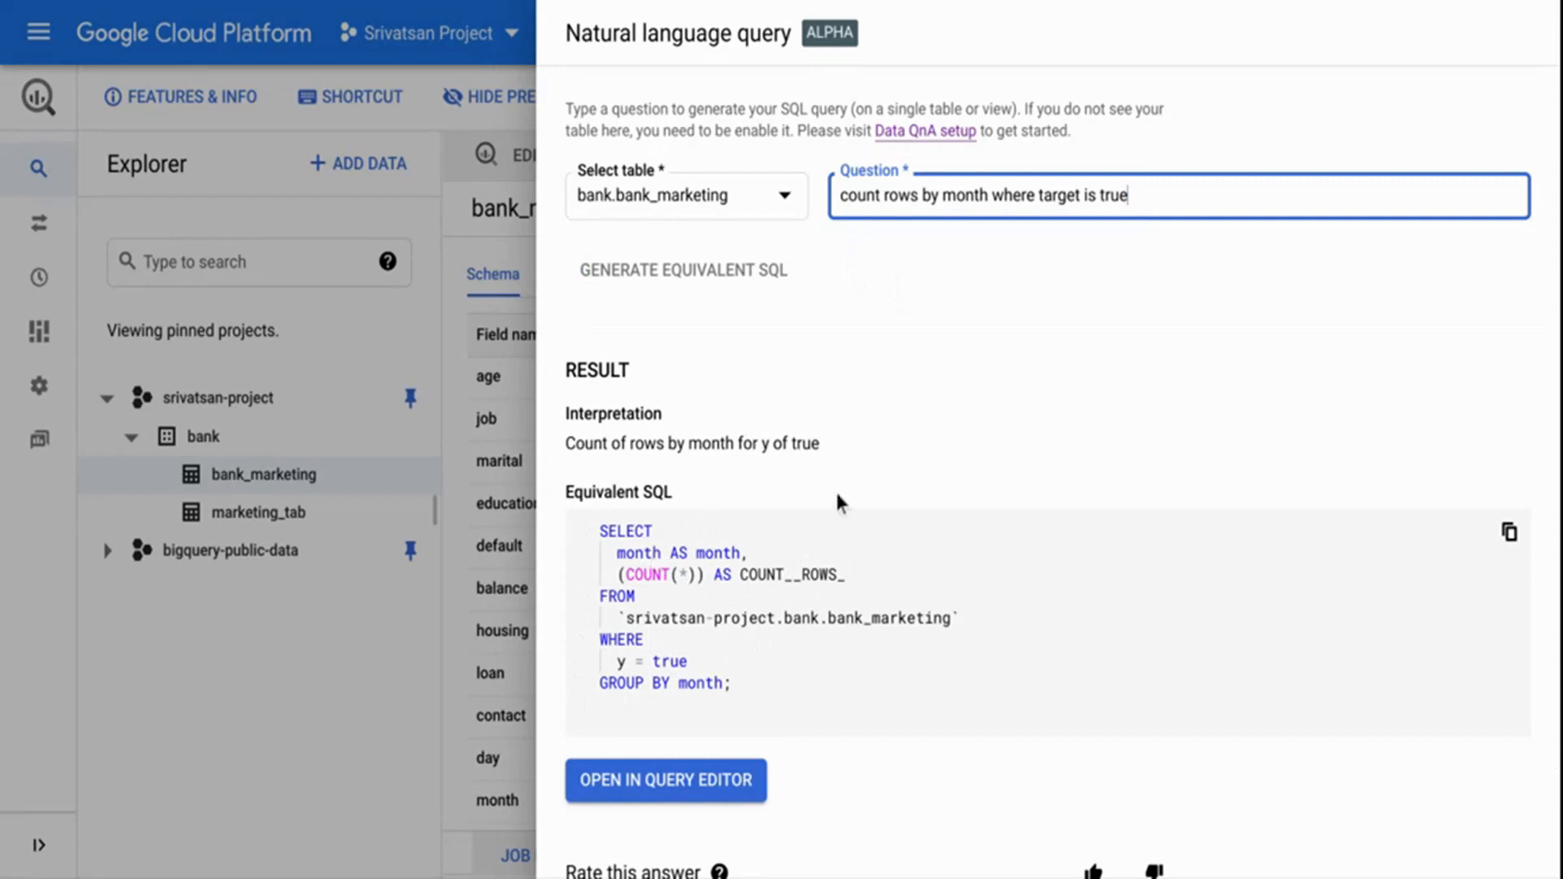
# Replace the question with "what is distinct job of customers" and generate its equivalent SQL.
pyautogui.tripleClick(893, 198)
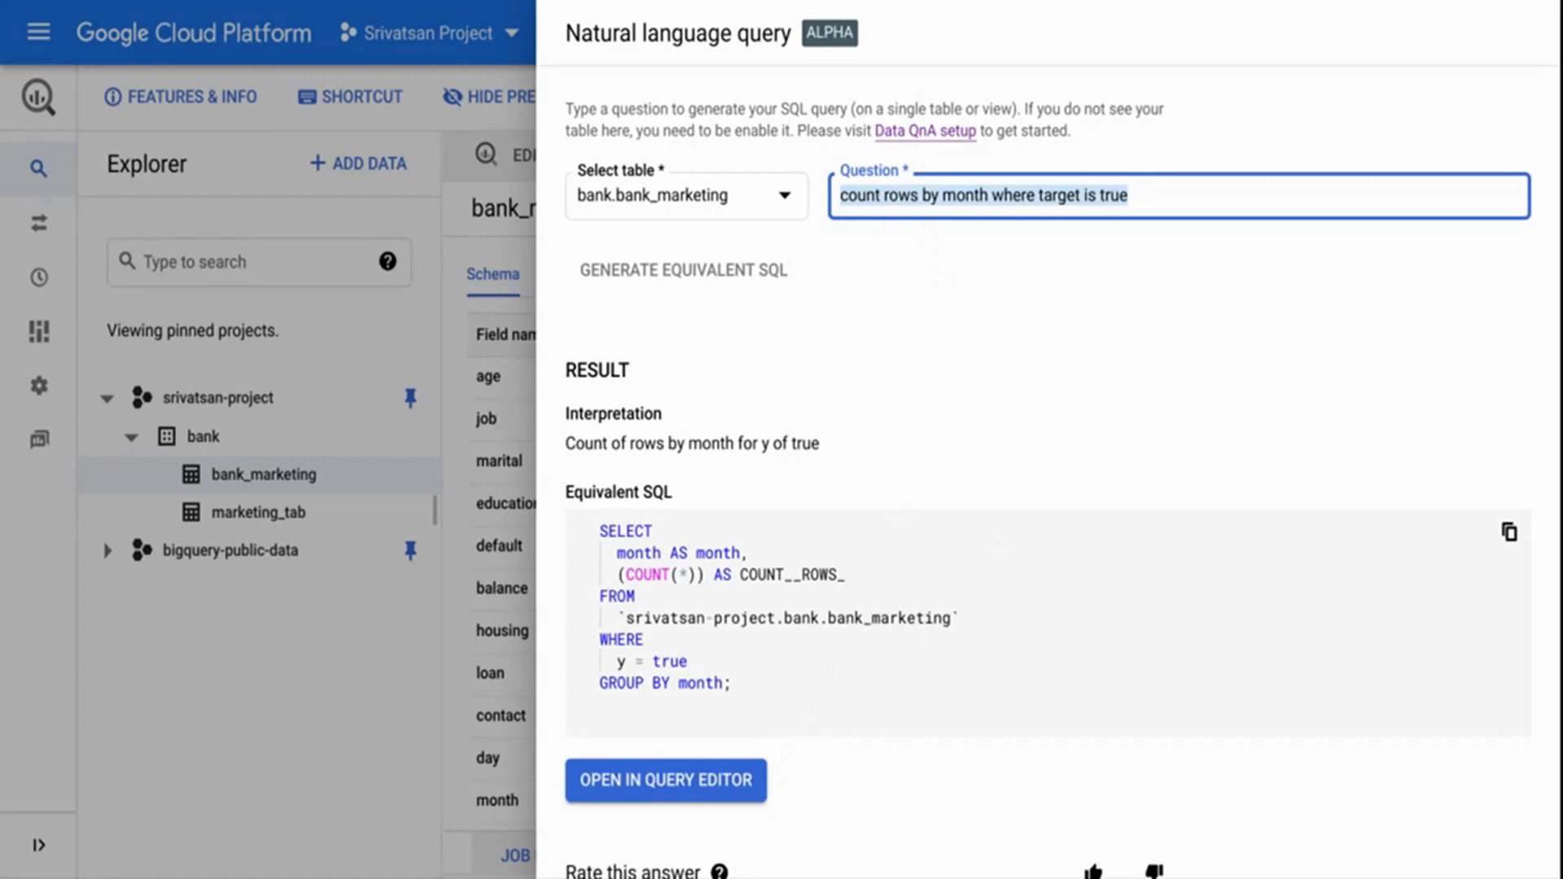
pyautogui.write('what')
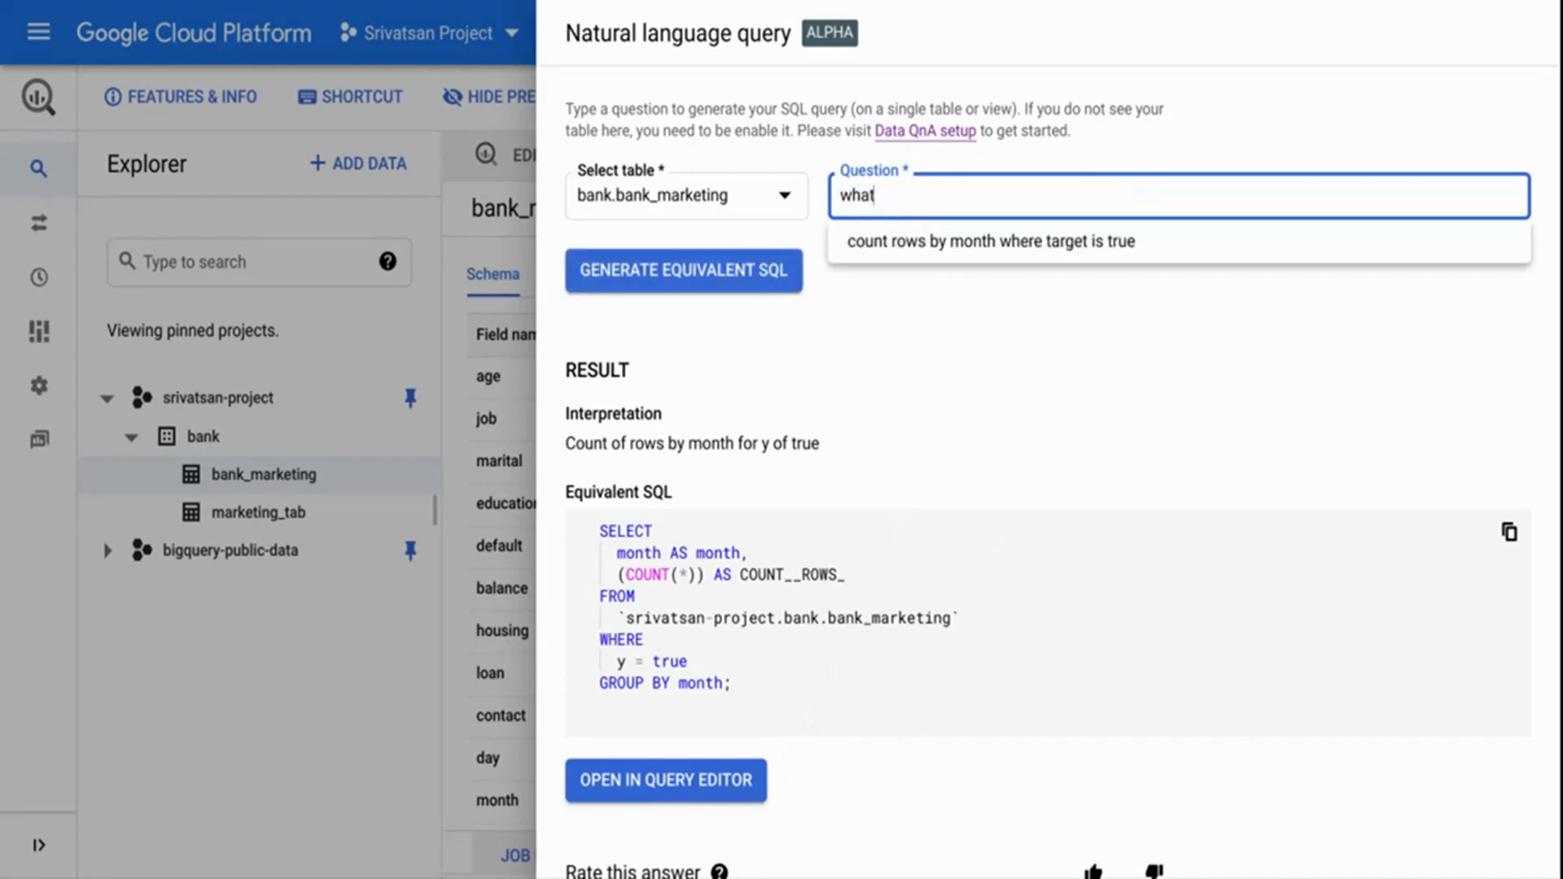
pyautogui.write(' is distin')
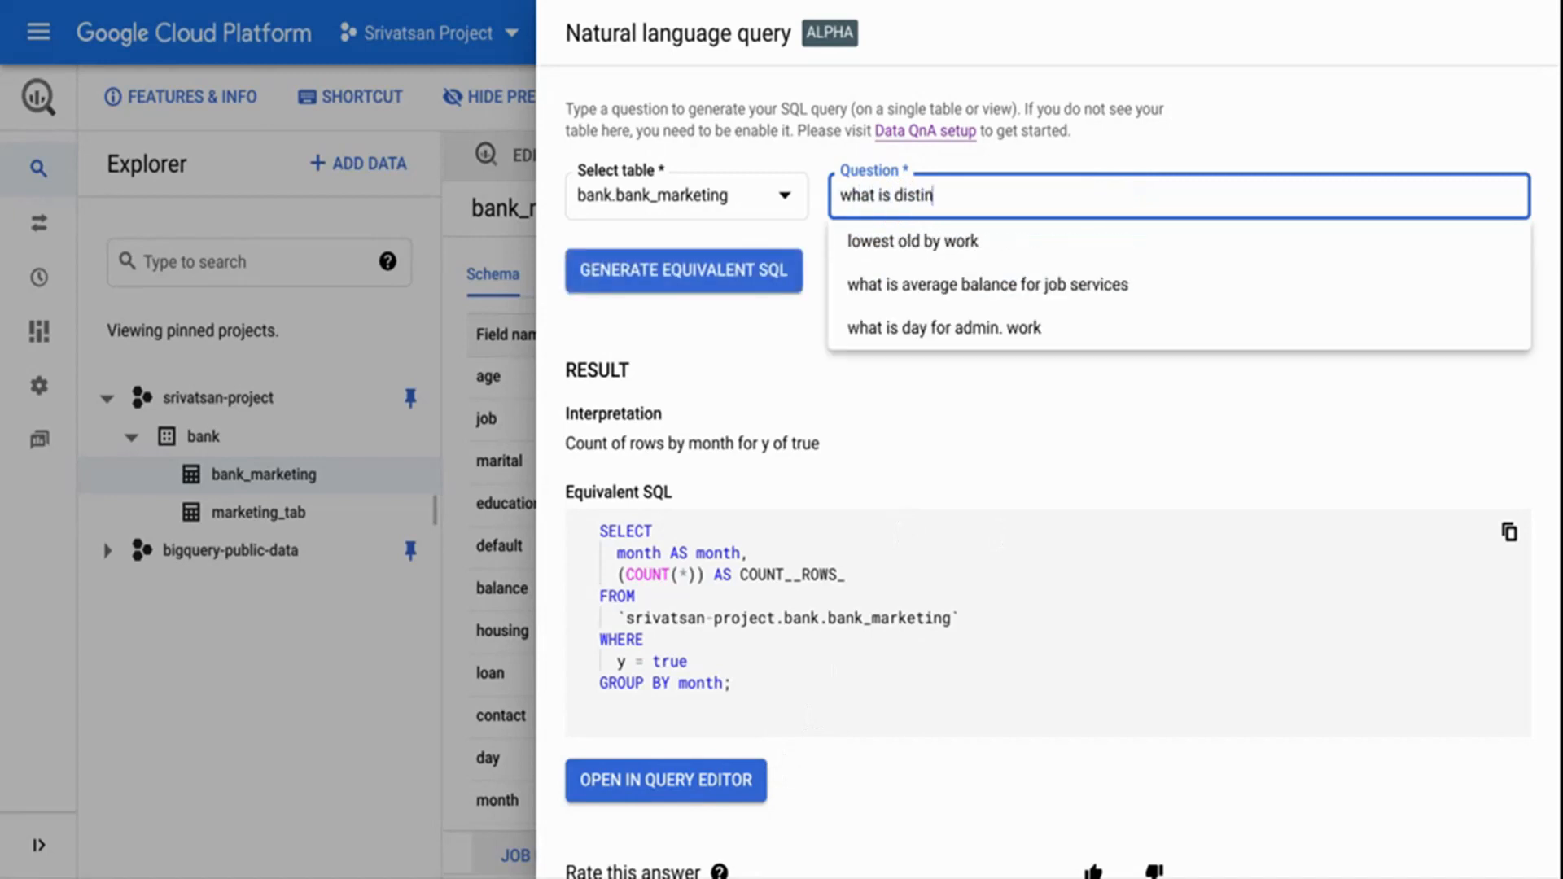
pyautogui.write('ct job of')
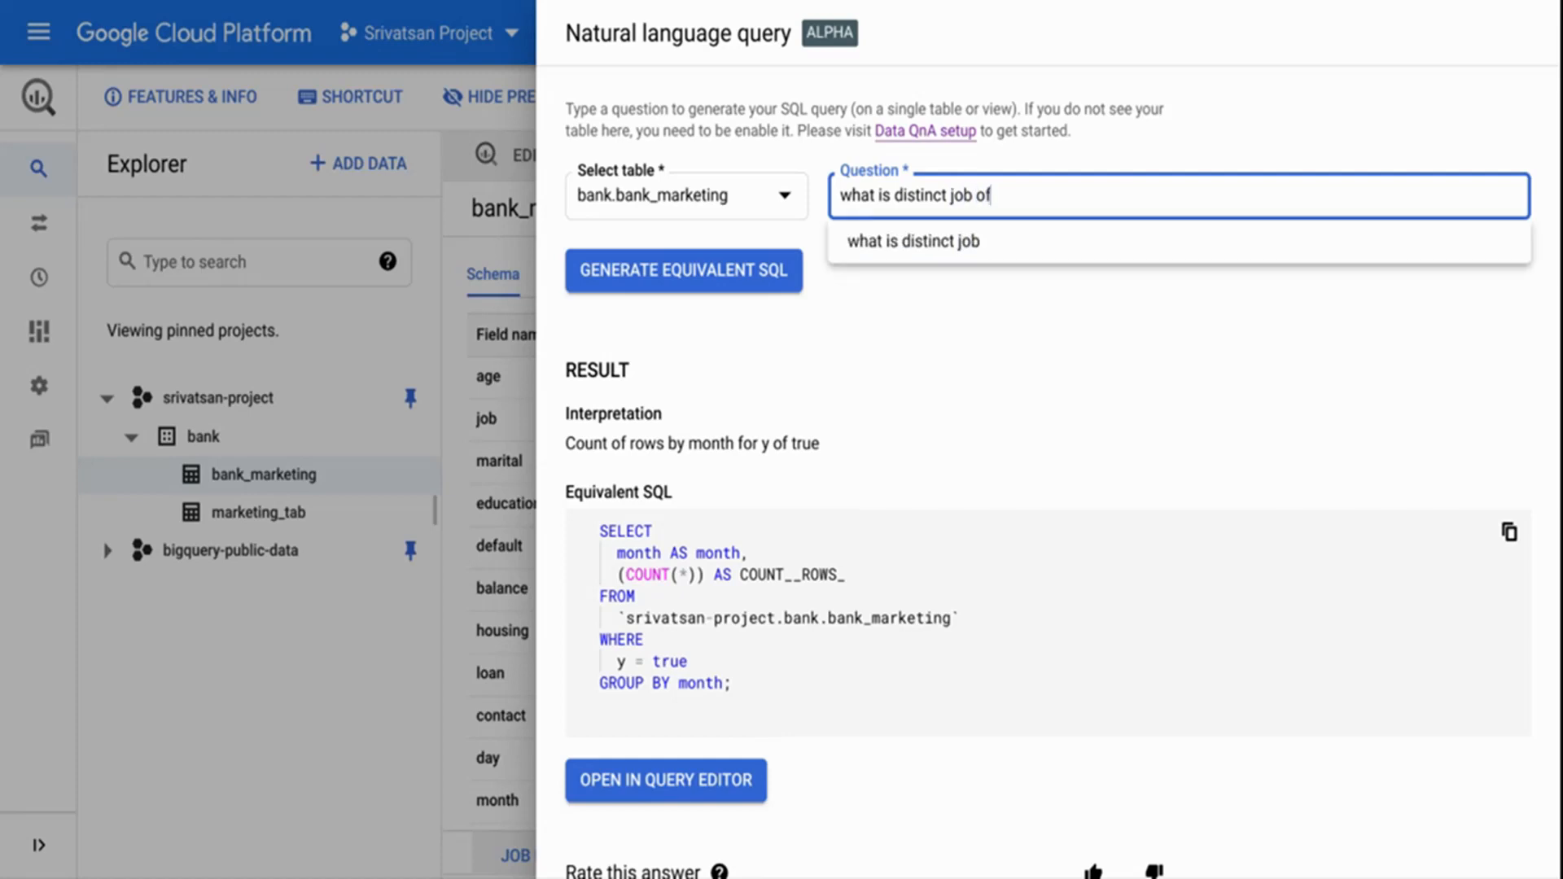
pyautogui.write(' customers')
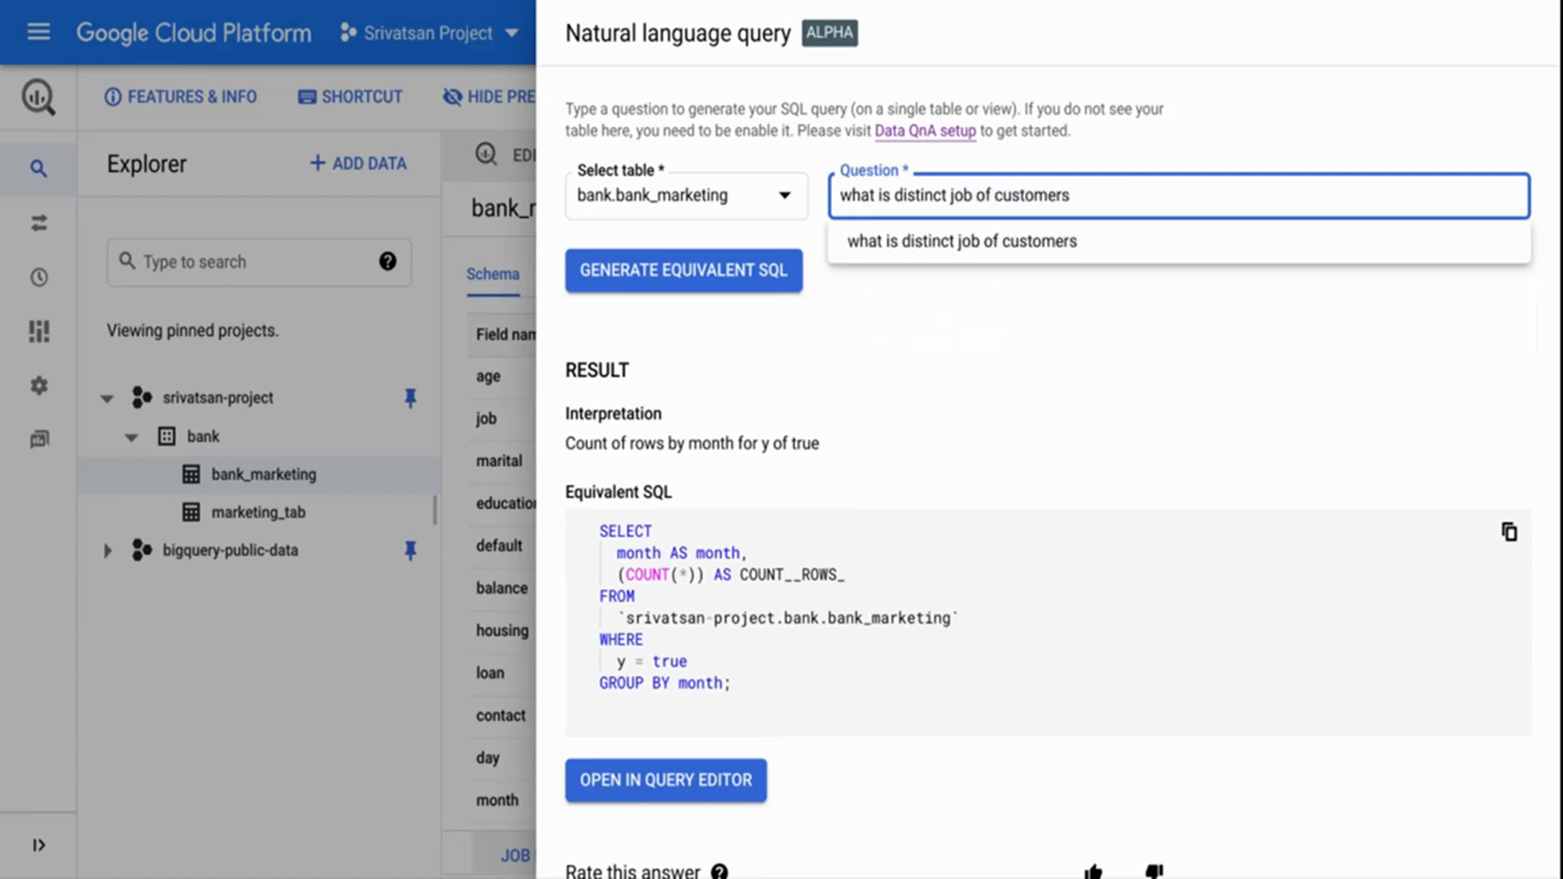
pyautogui.press('Return')
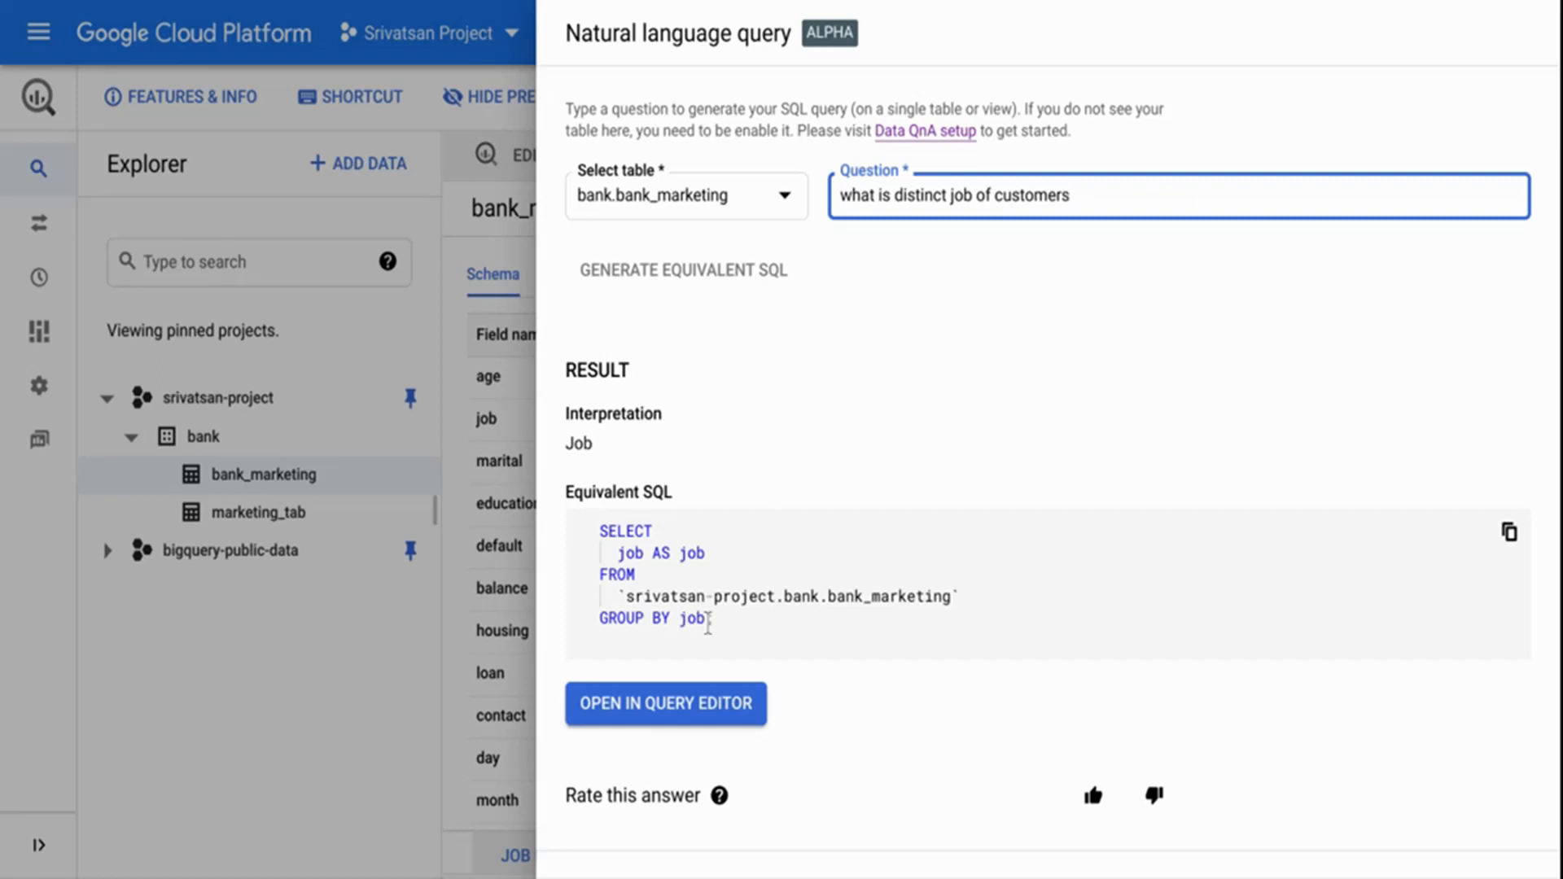
# Replace the question with "how many customers have housing is false" and generate its equivalent SQL.
pyautogui.tripleClick(922, 199)
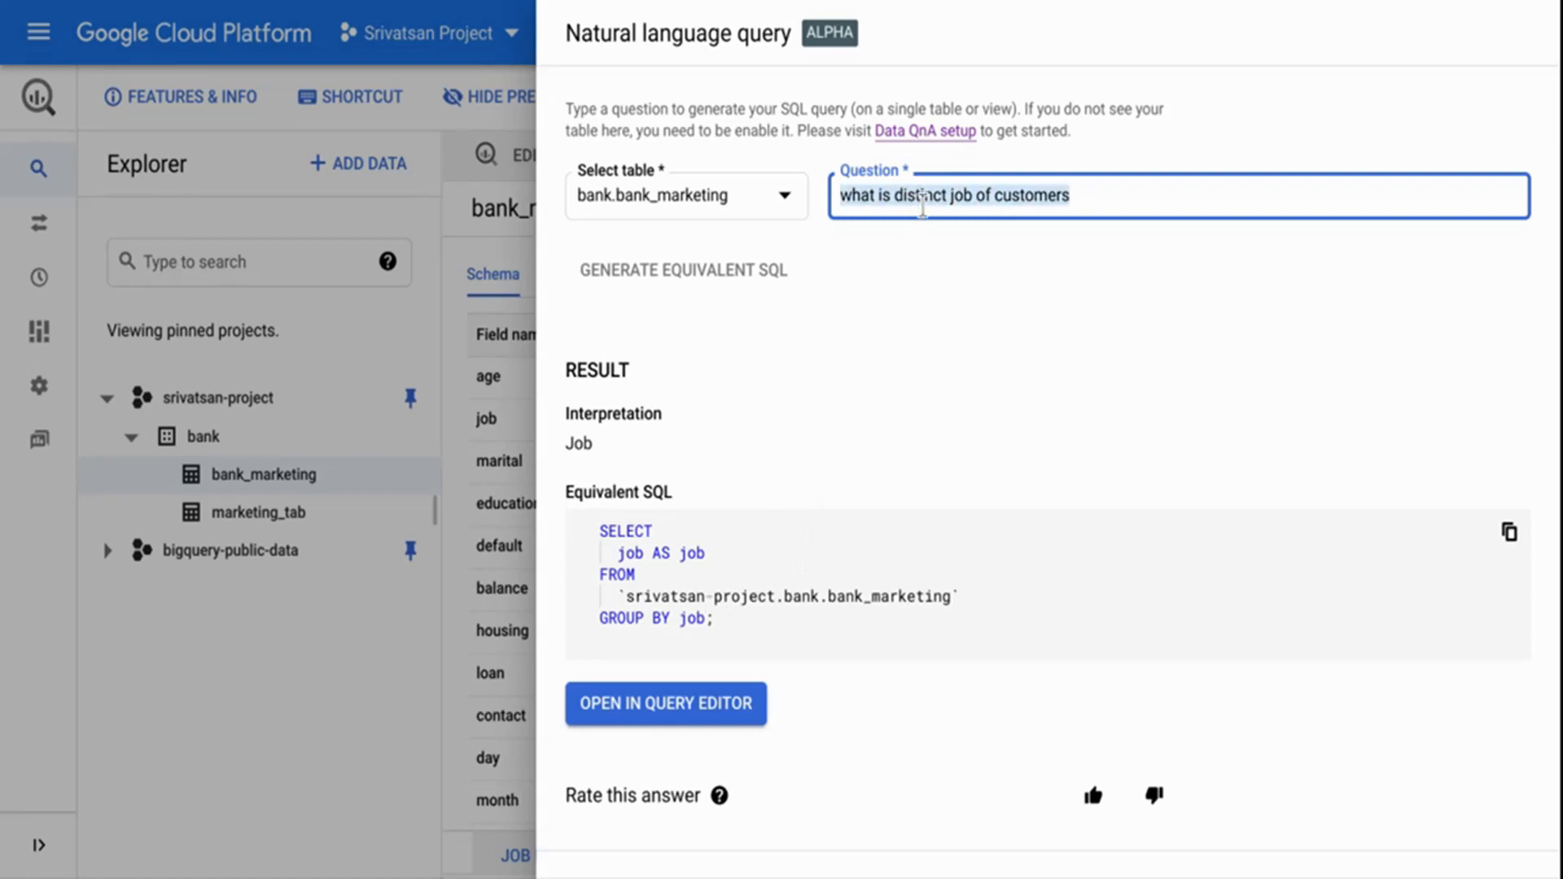
pyautogui.write('how ')
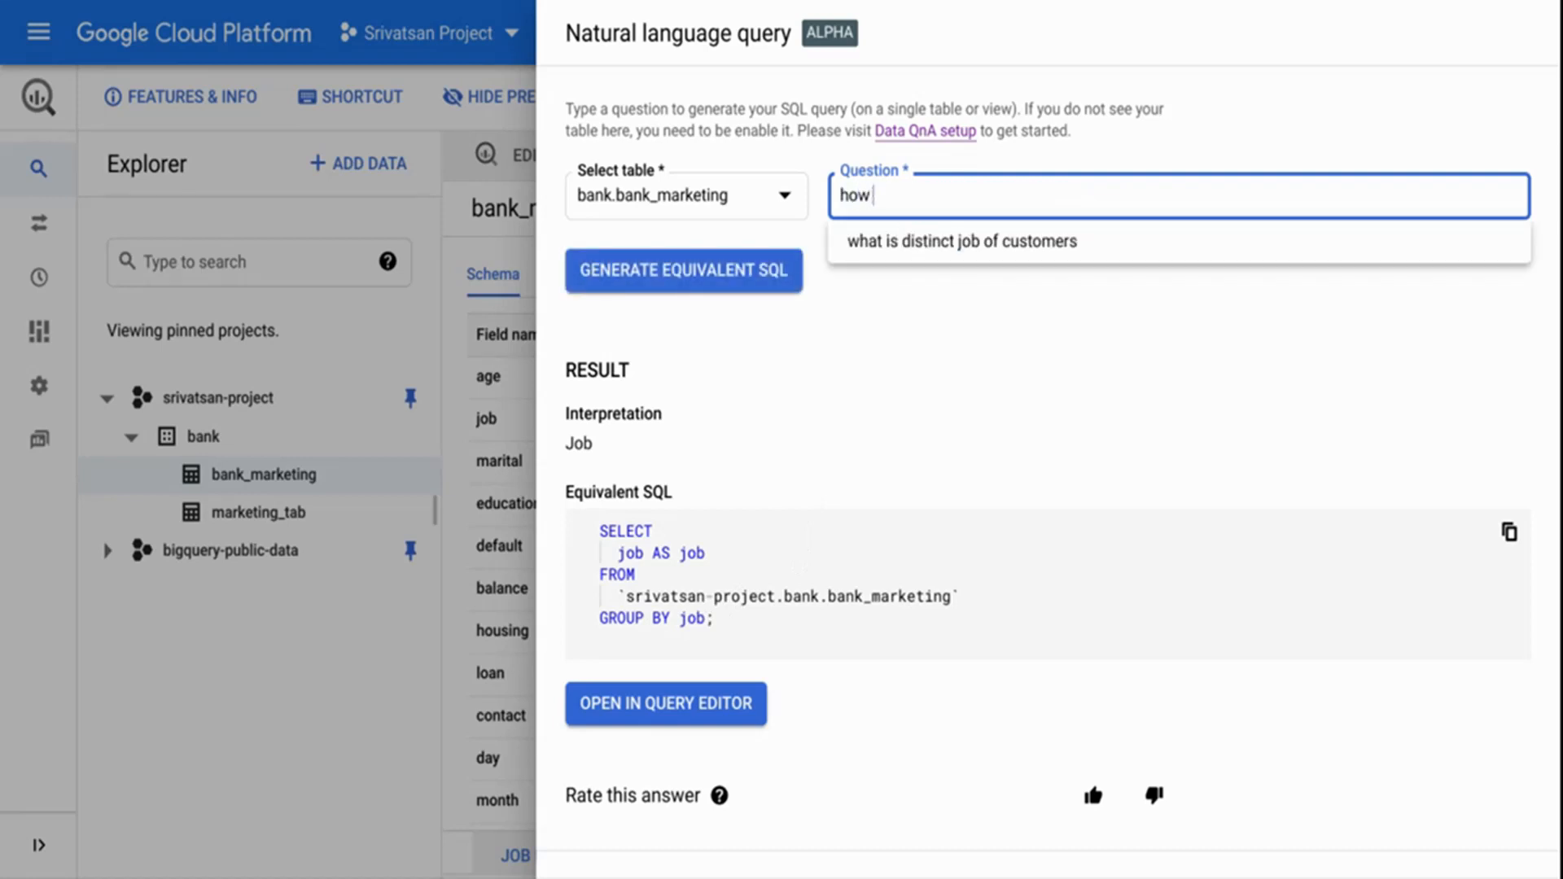
pyautogui.write('many customers ')
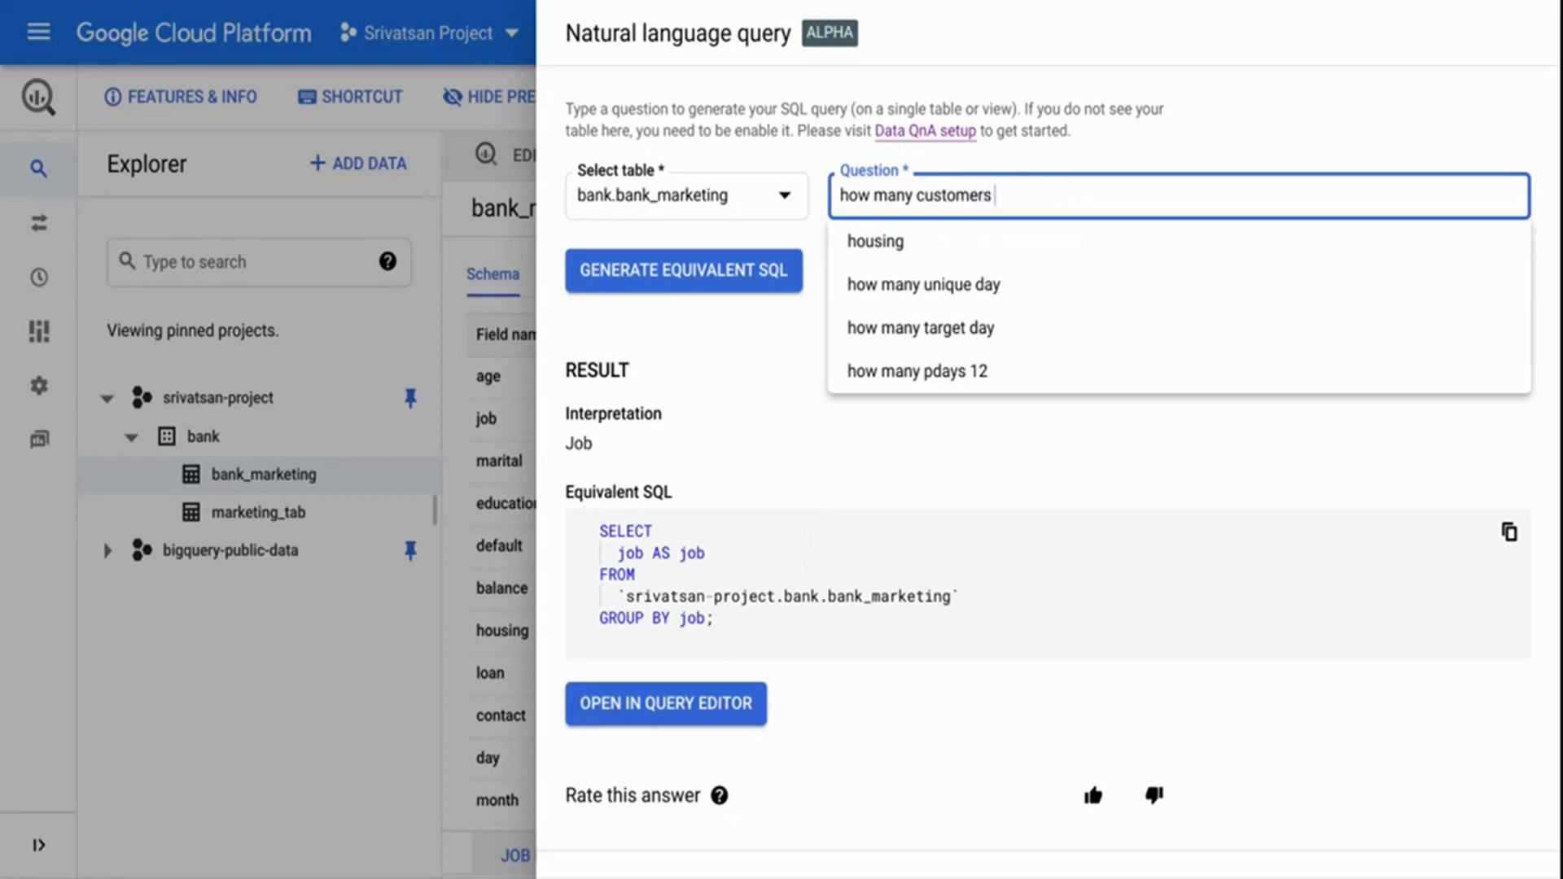
pyautogui.write('have housing')
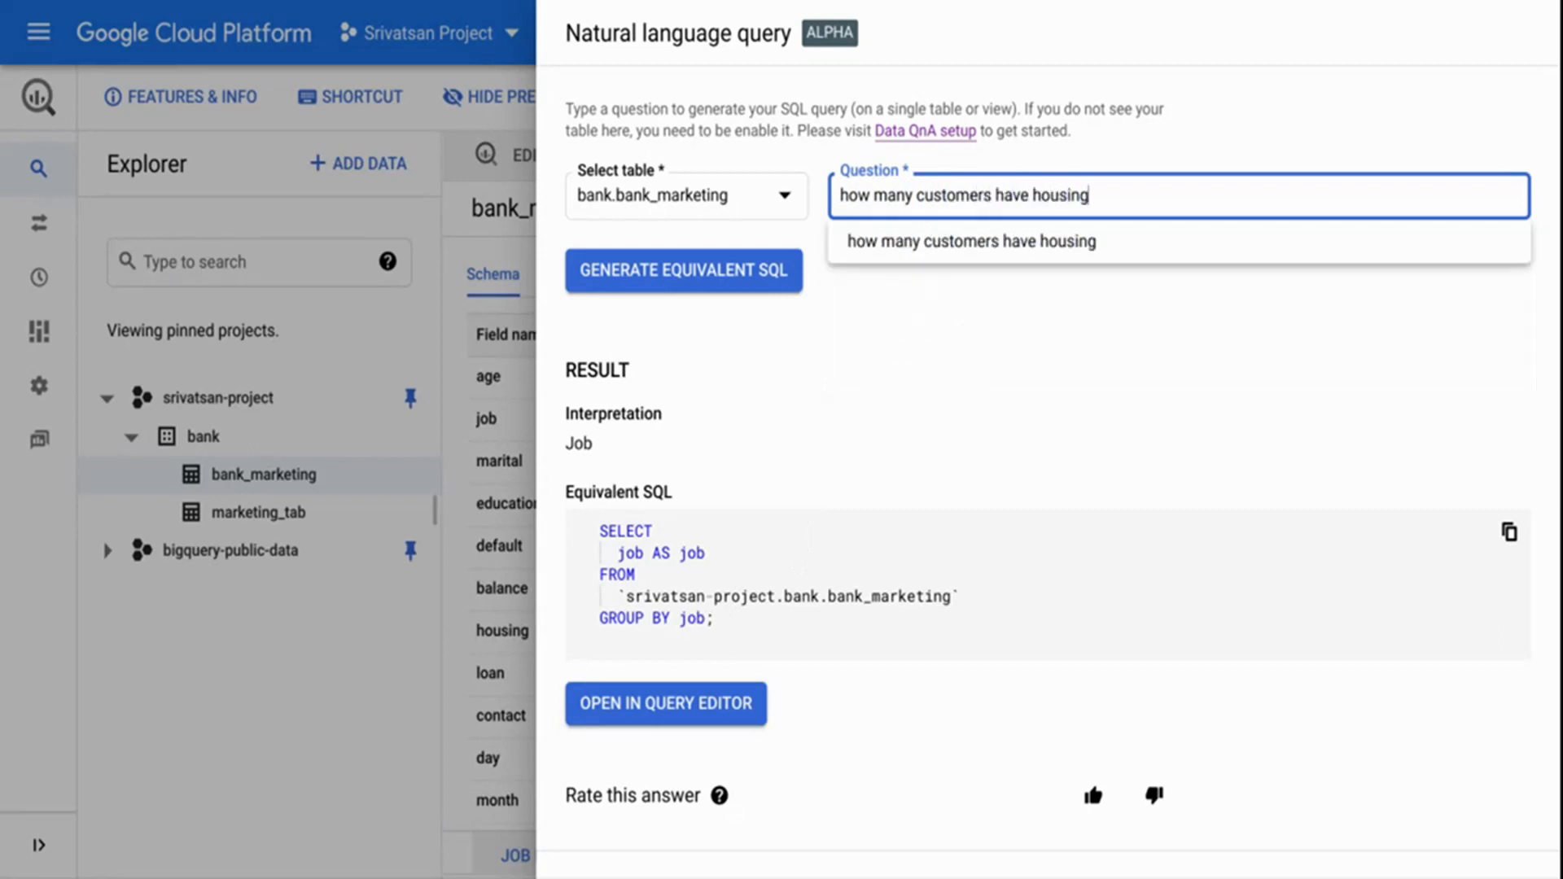
pyautogui.write(' is false')
pyautogui.press('Return')
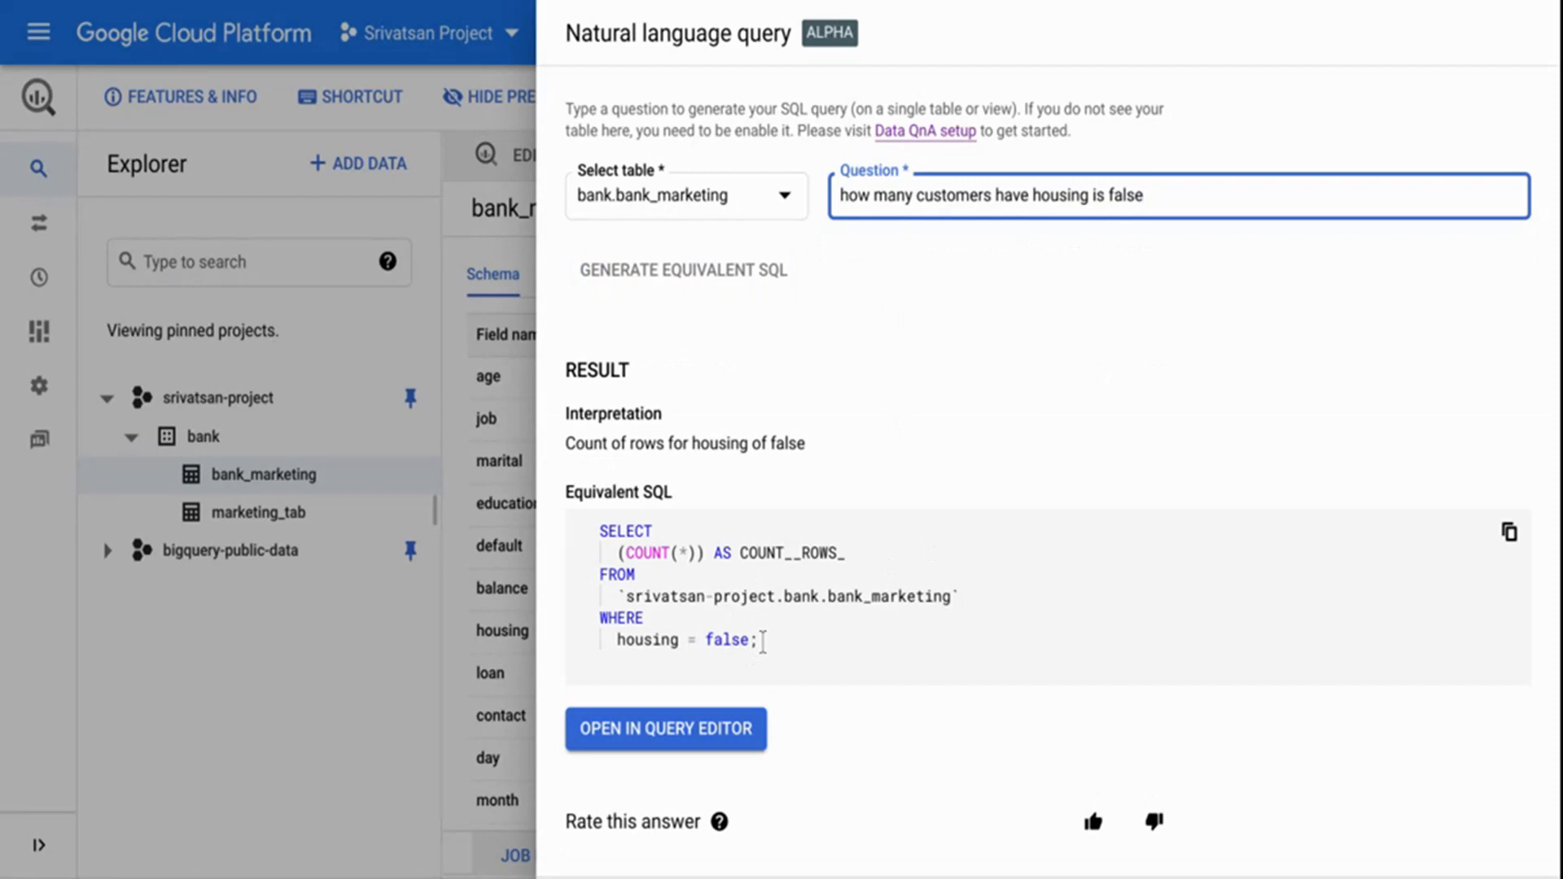
# Replace the question with "rows when duration is greater than 100" and generate its equivalent SQL.
pyautogui.tripleClick(928, 205)
pyautogui.write('r')
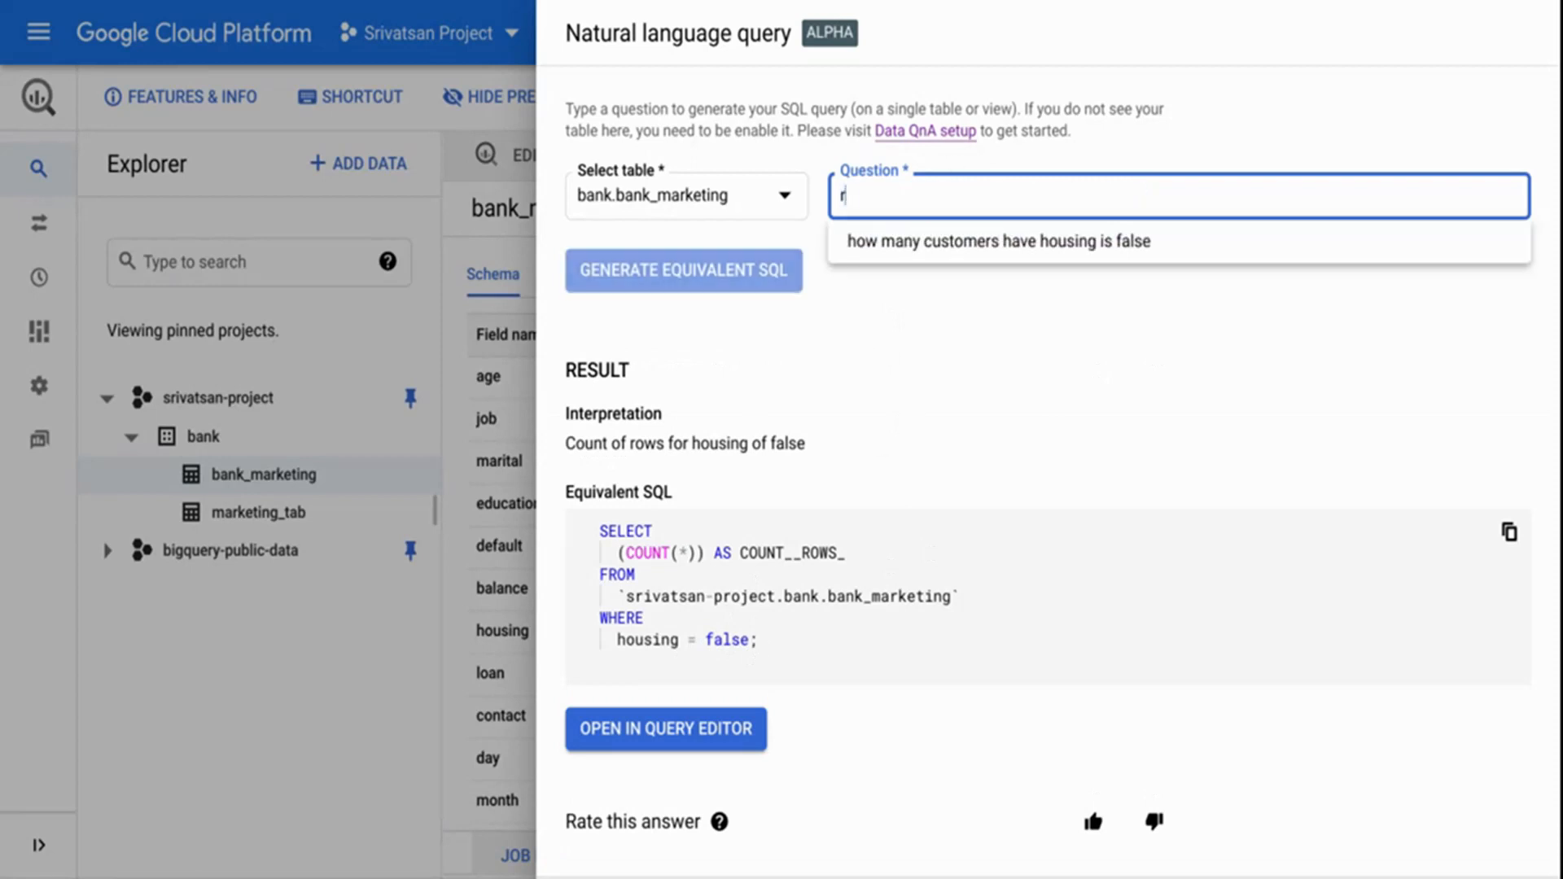
pyautogui.write('ows w')
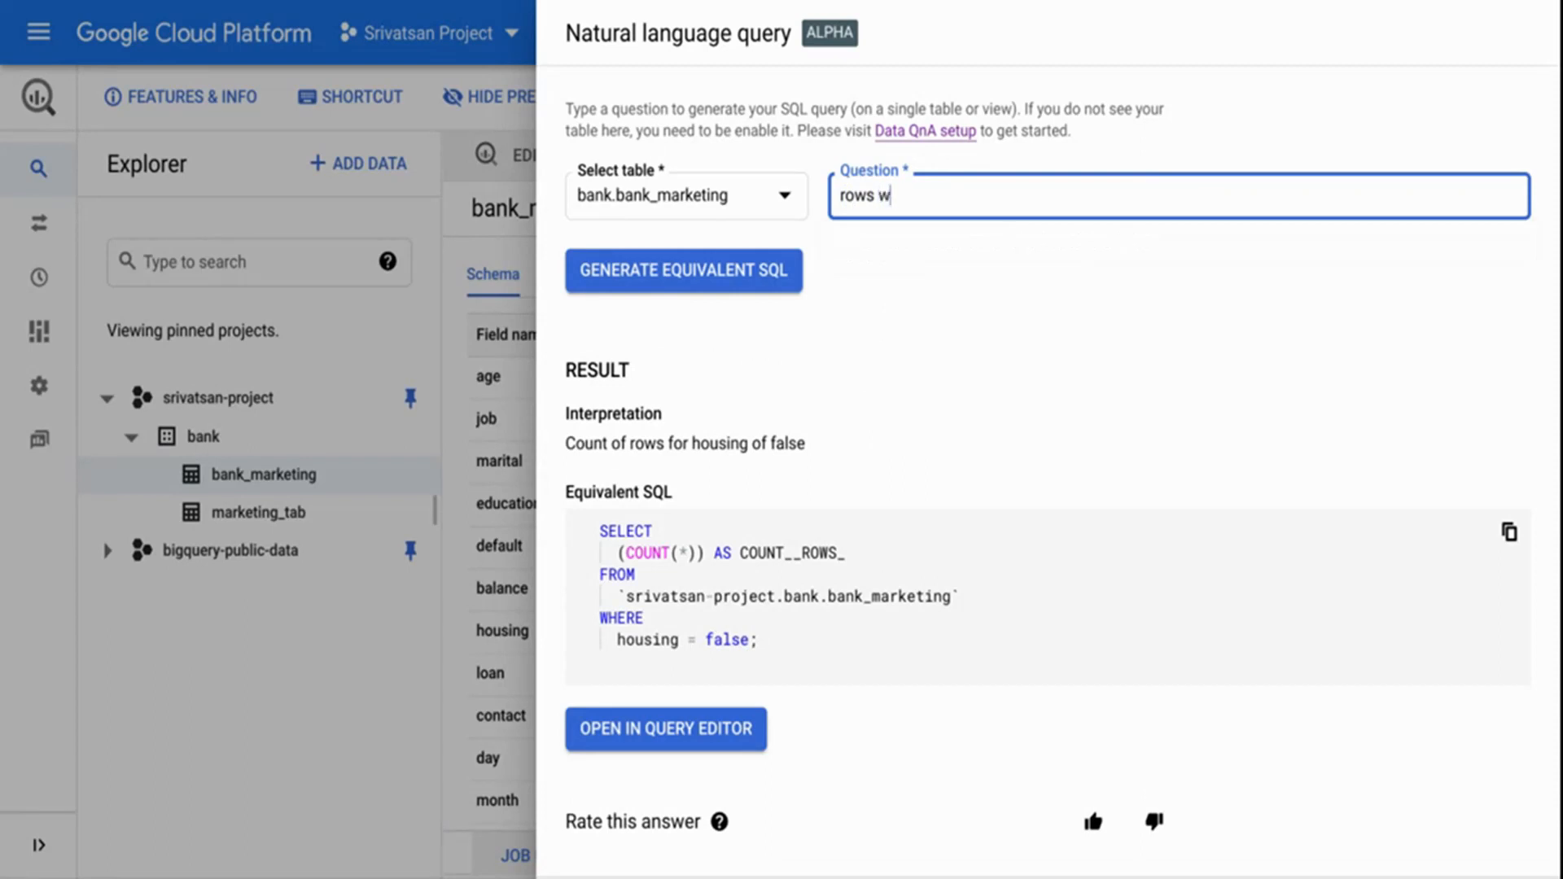
pyautogui.write('hen duration')
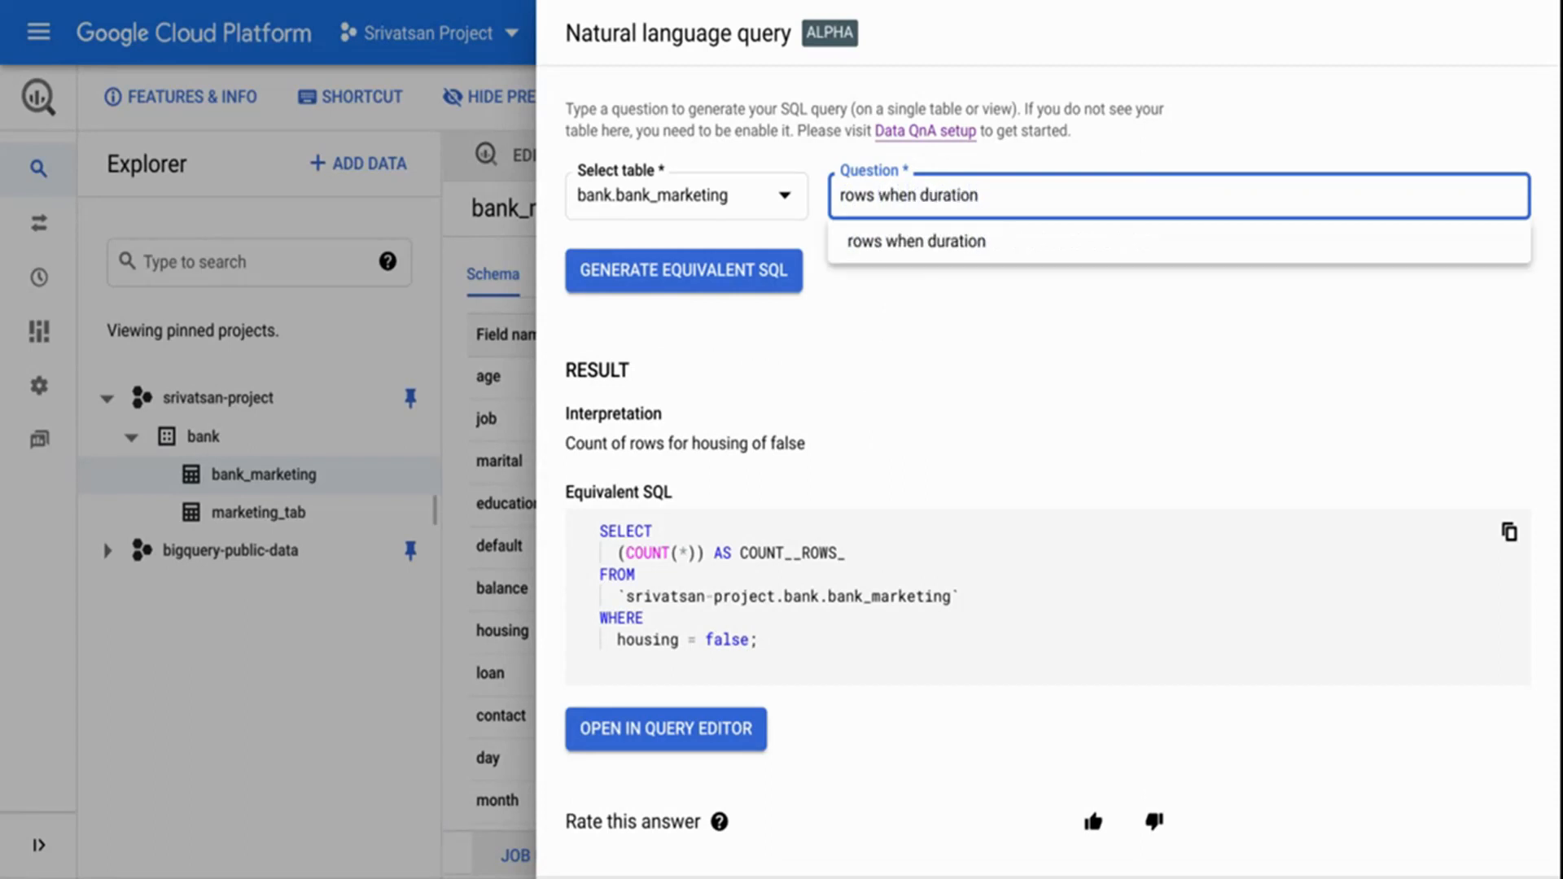
pyautogui.write(' is grater')
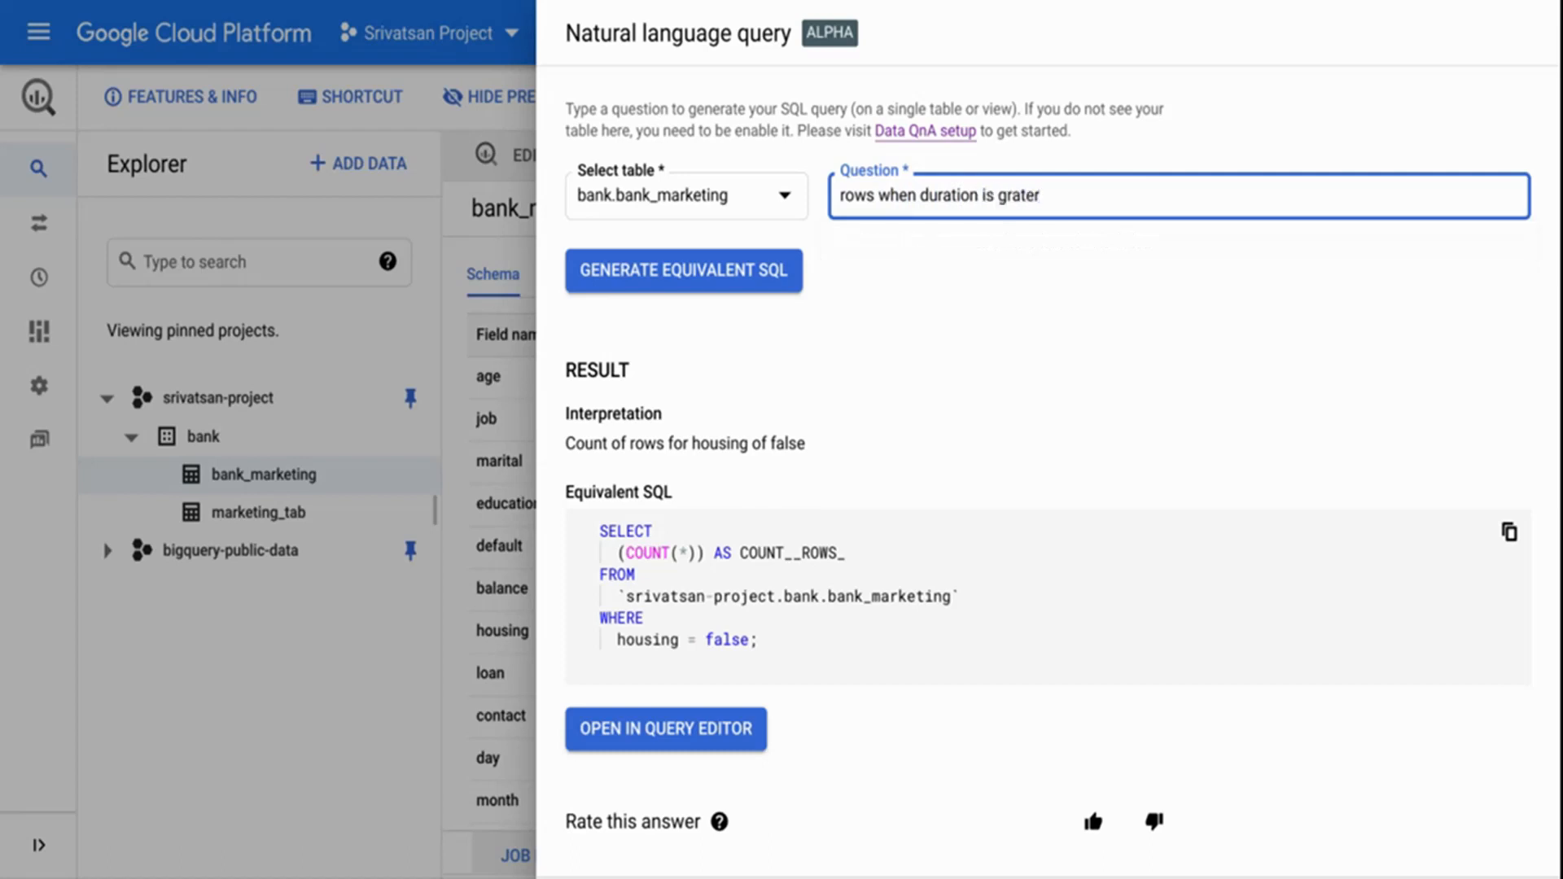
pyautogui.press('BackSpace')
pyautogui.press('BackSpace')
pyautogui.press('BackSpace')
pyautogui.press('BackSpace')
pyautogui.write('eater than 100')
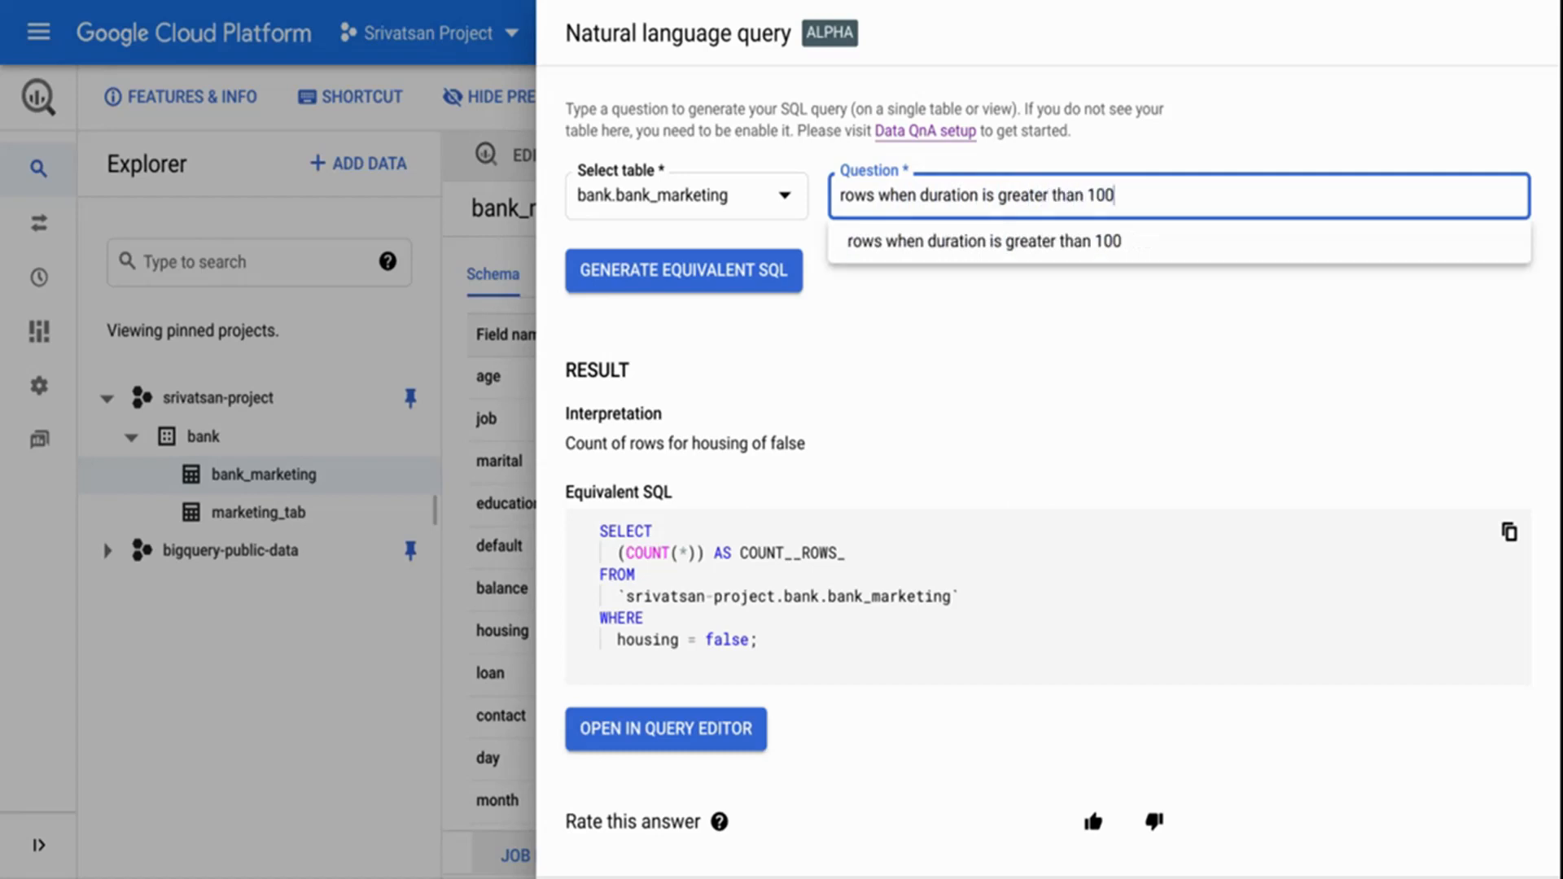
pyautogui.press('Return')
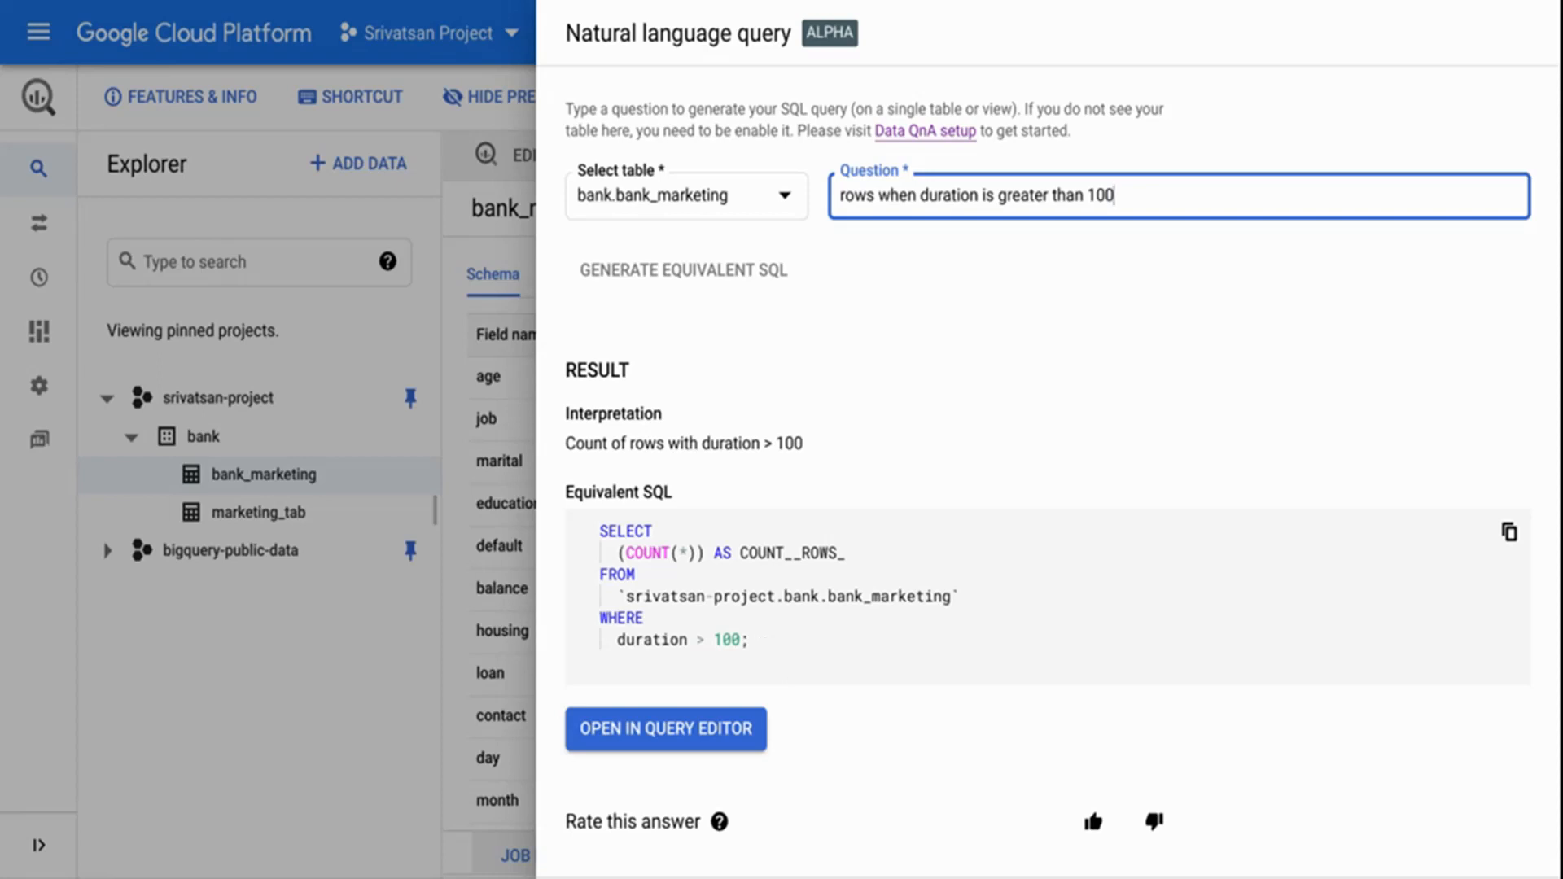
# Replace the question with "group by job where housing and loan is true" and generate its equivalent SQL.
pyautogui.tripleClick(929, 204)
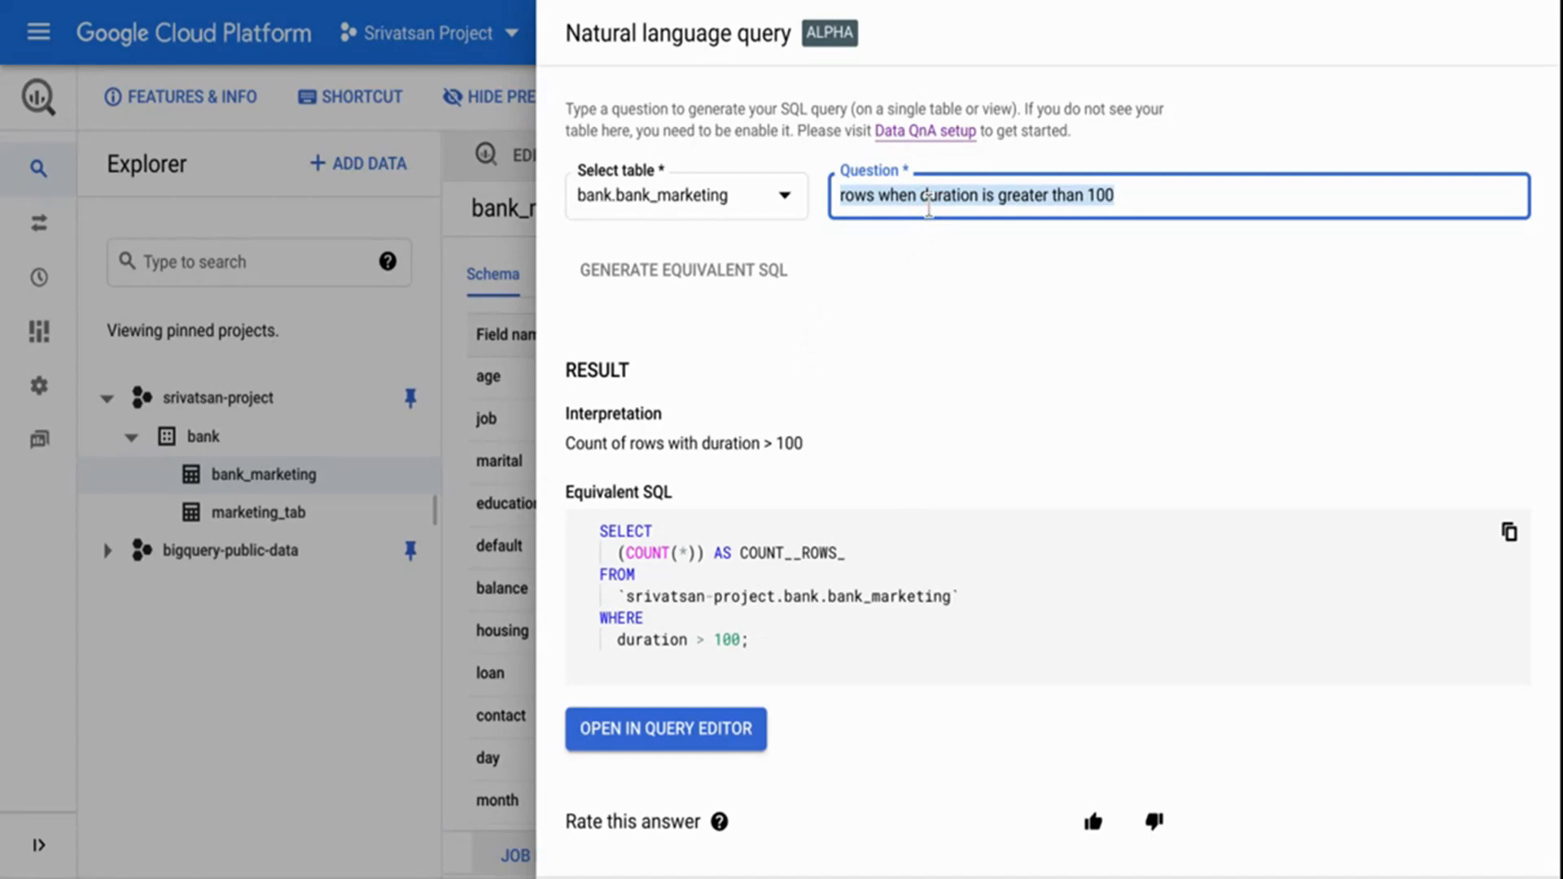
pyautogui.write('group ')
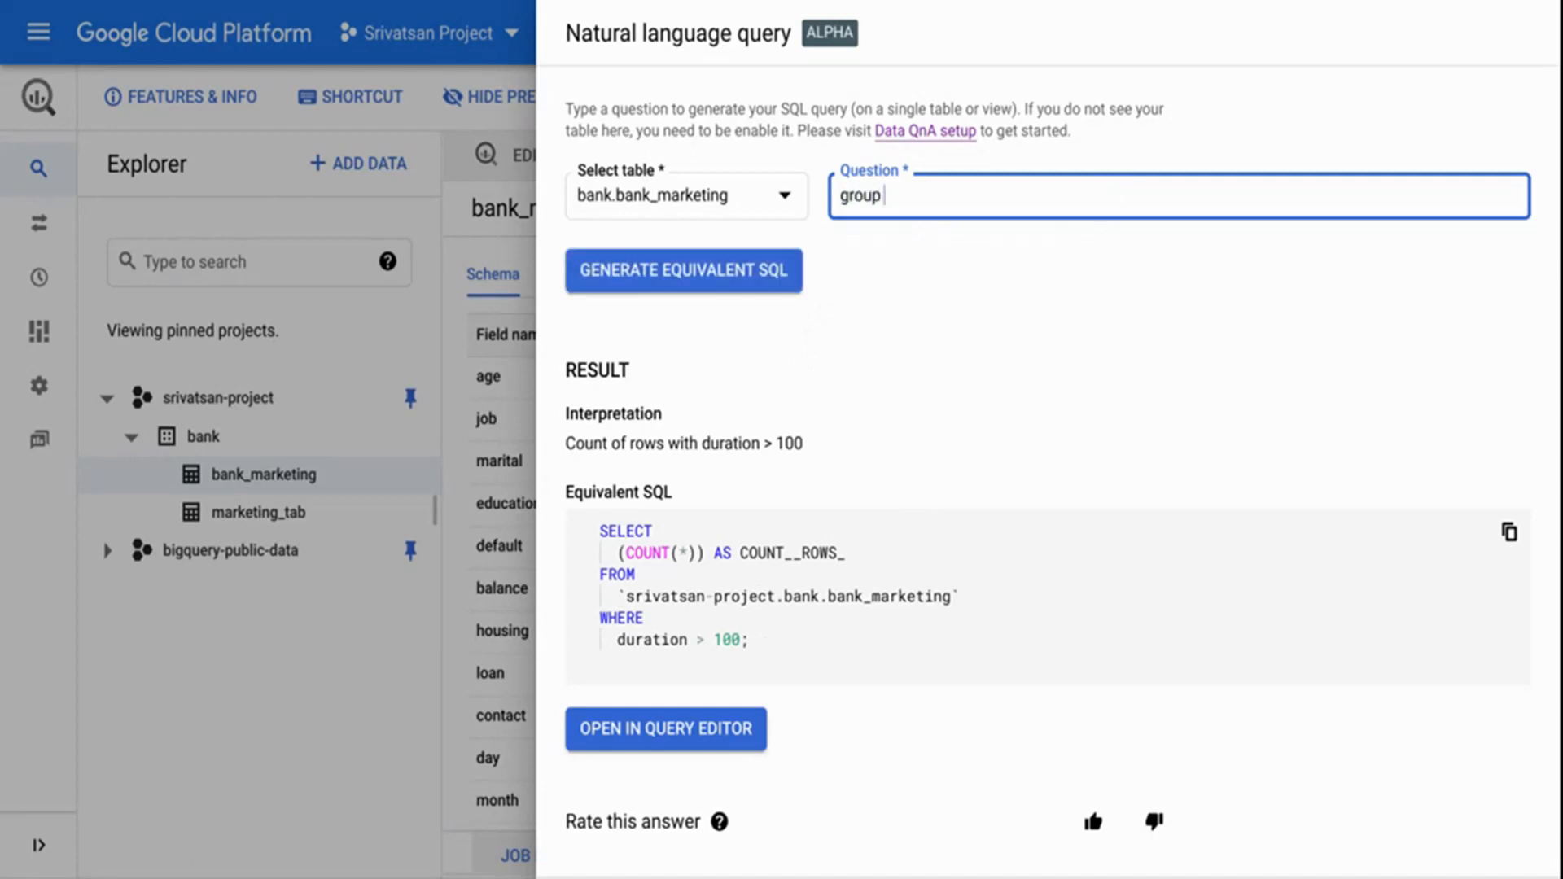
pyautogui.write('by job where')
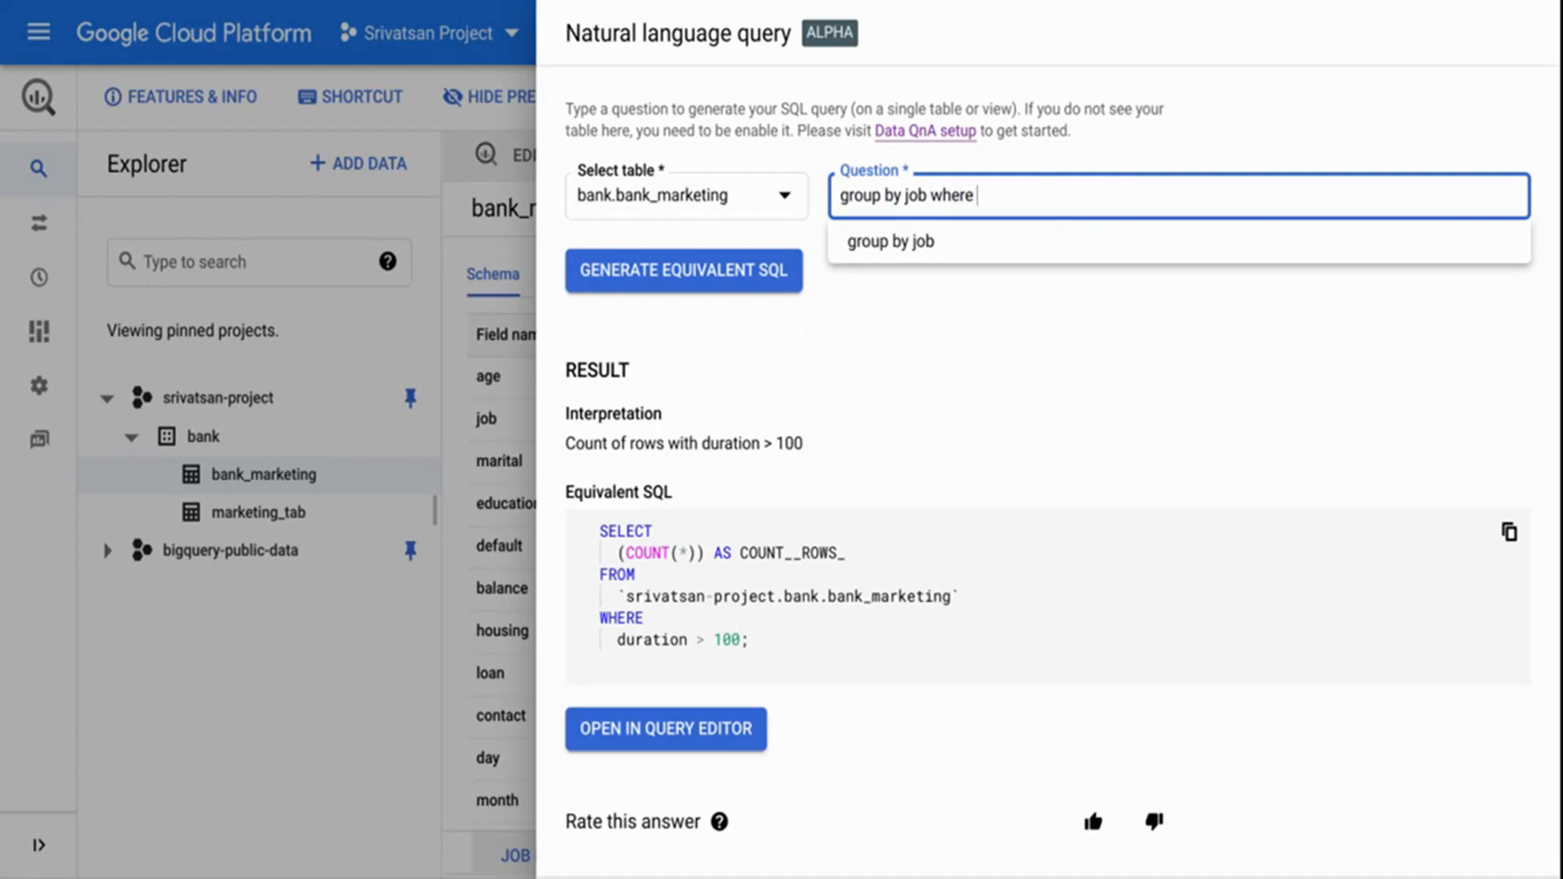
pyautogui.write(' housing ')
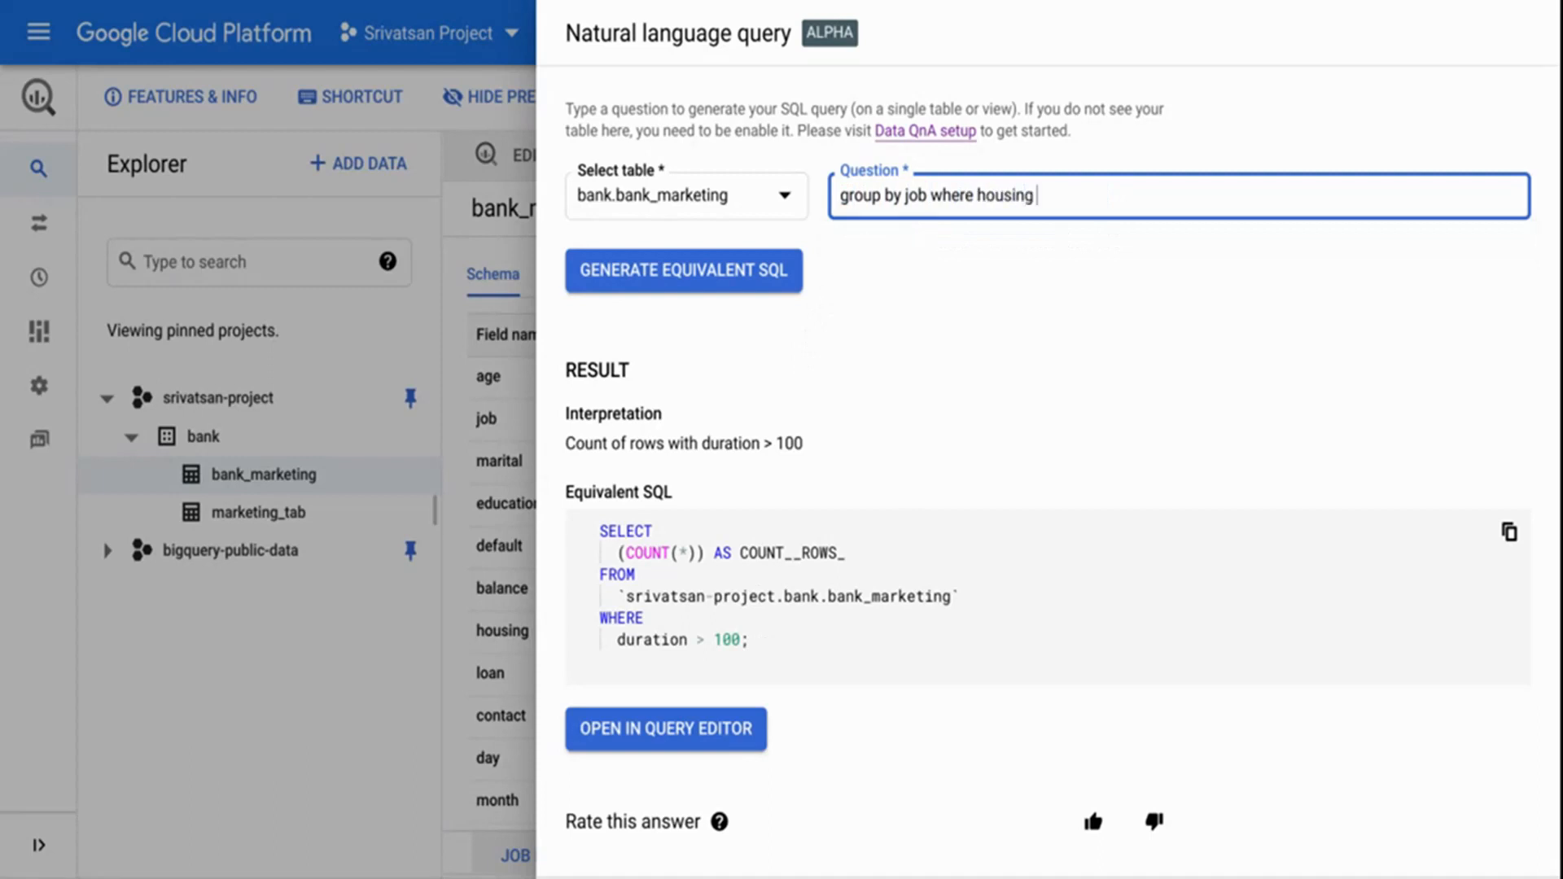
pyautogui.write('and loan is true')
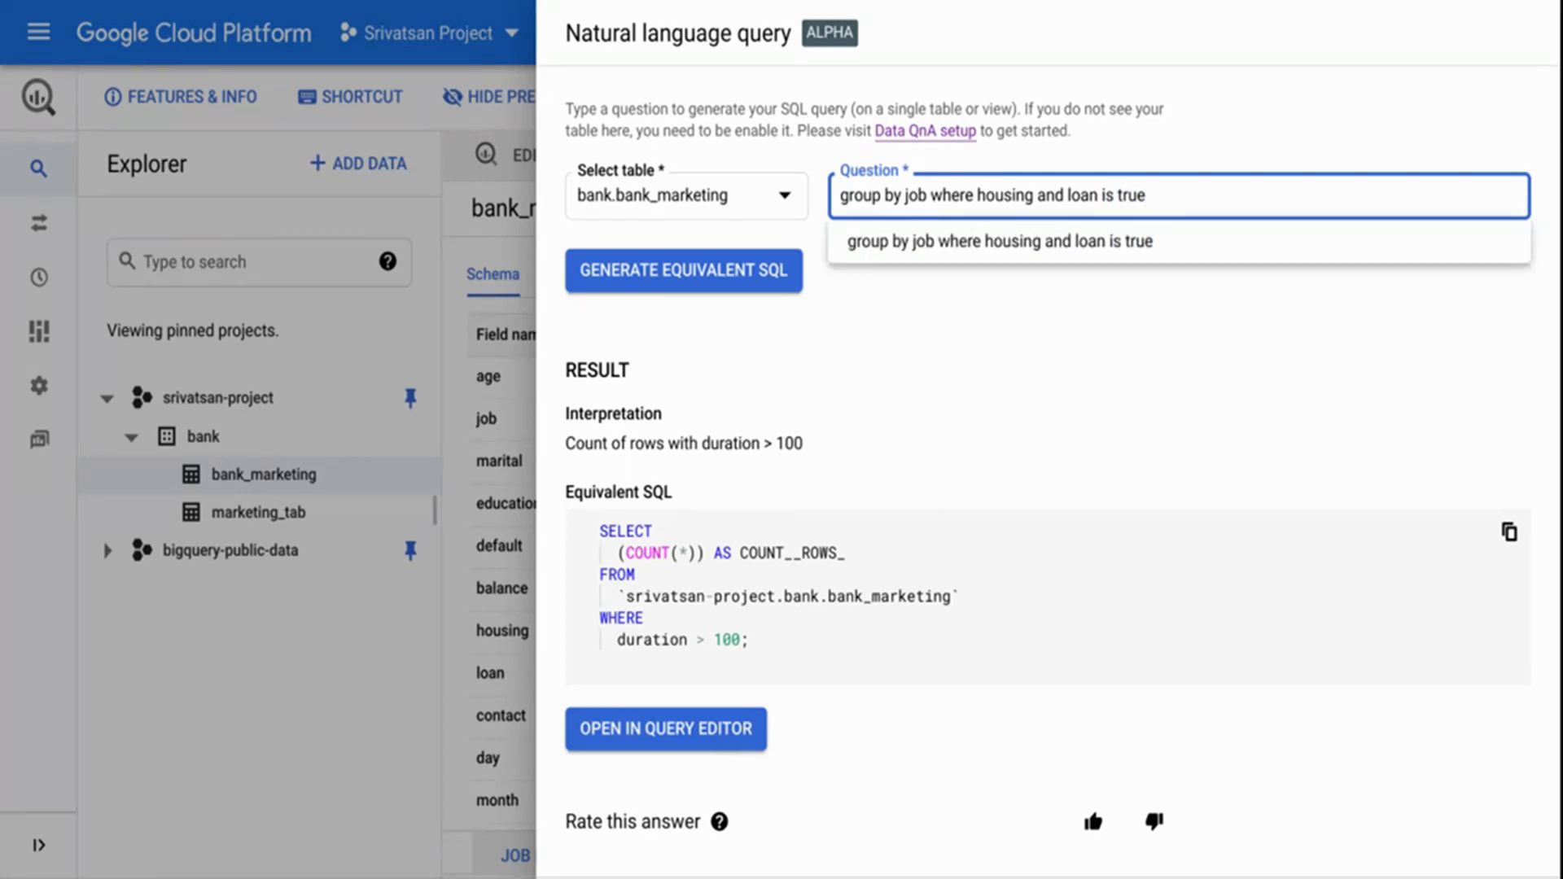
pyautogui.press('Return')
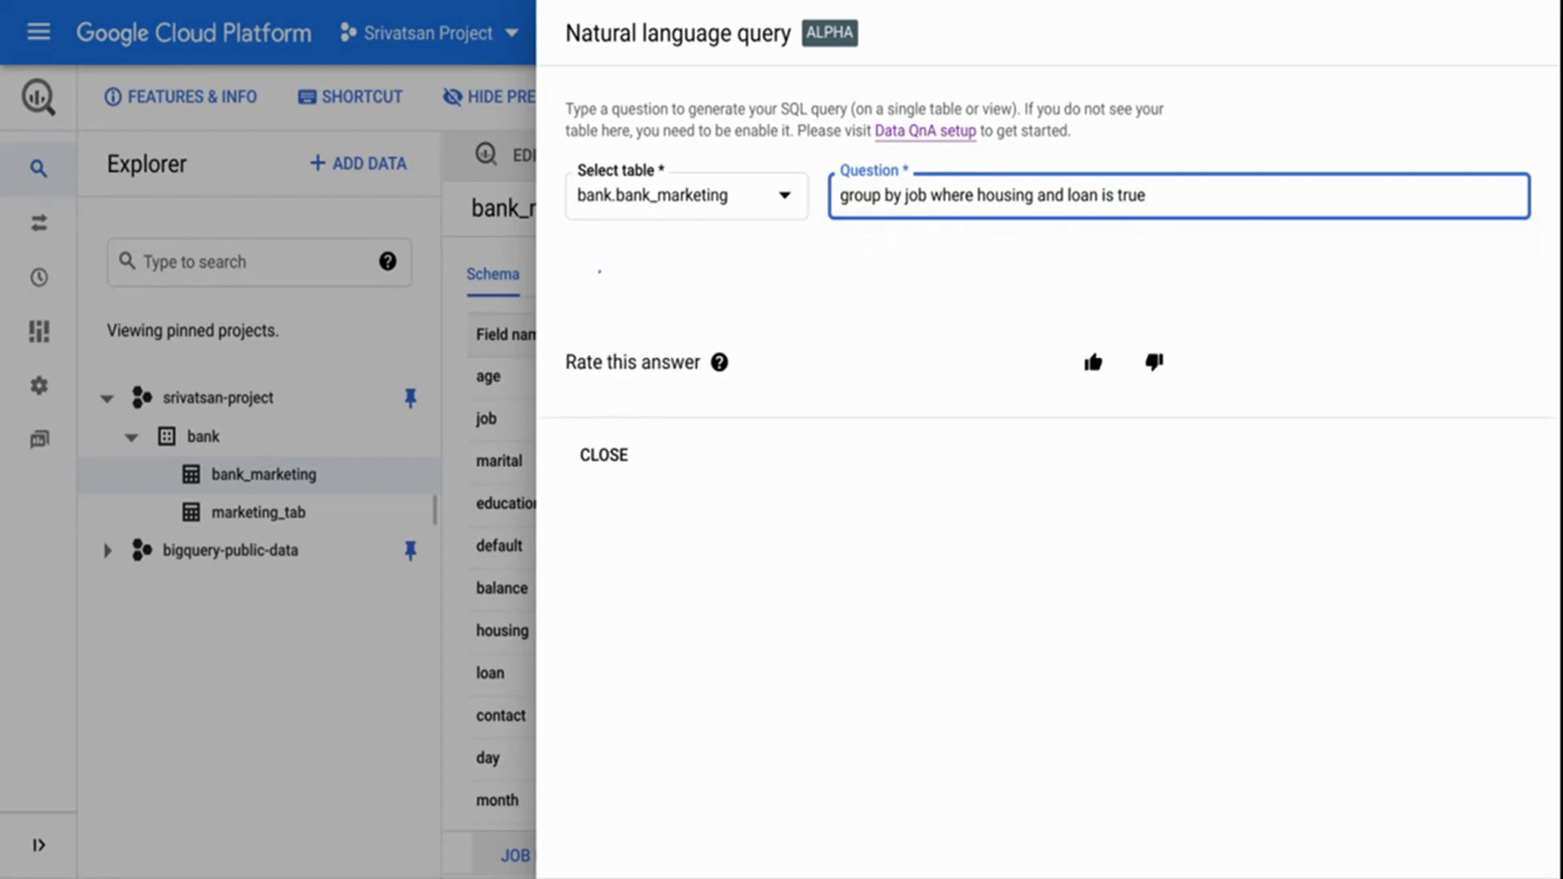